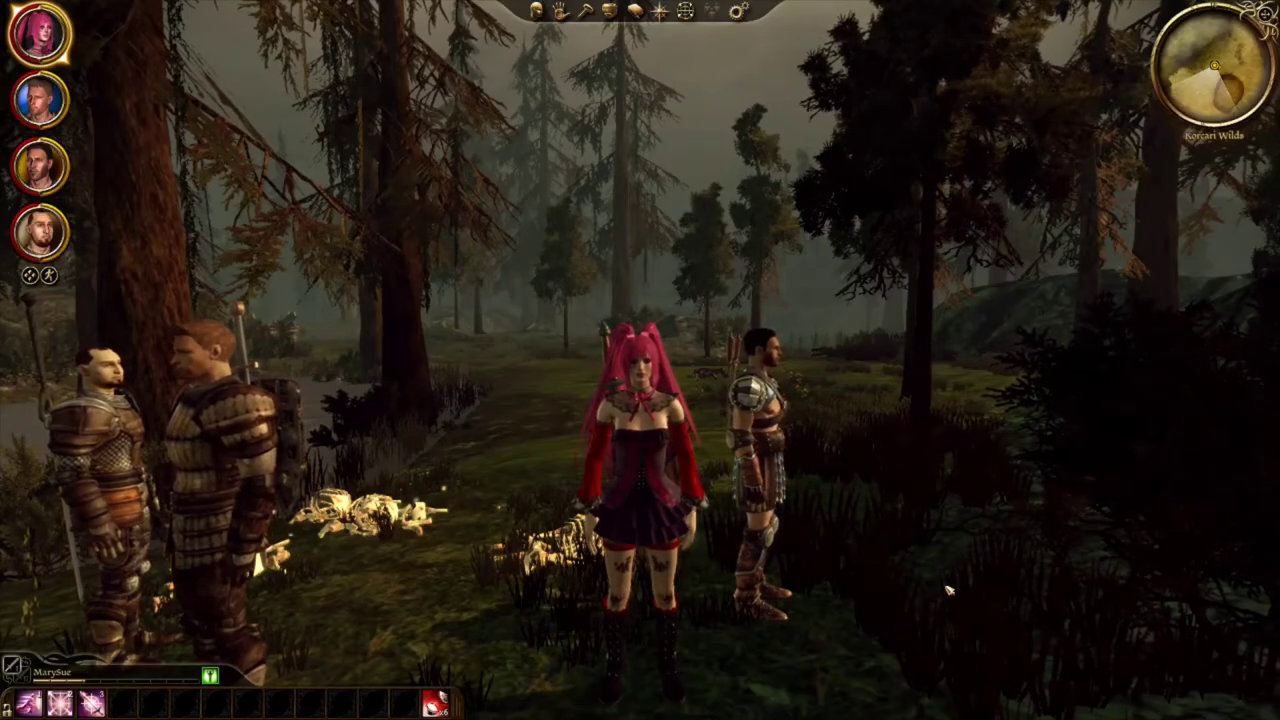
Step: Walk the red-haired leader into the forest, swinging the camera around the party
{"action": "key", "text": "a"}
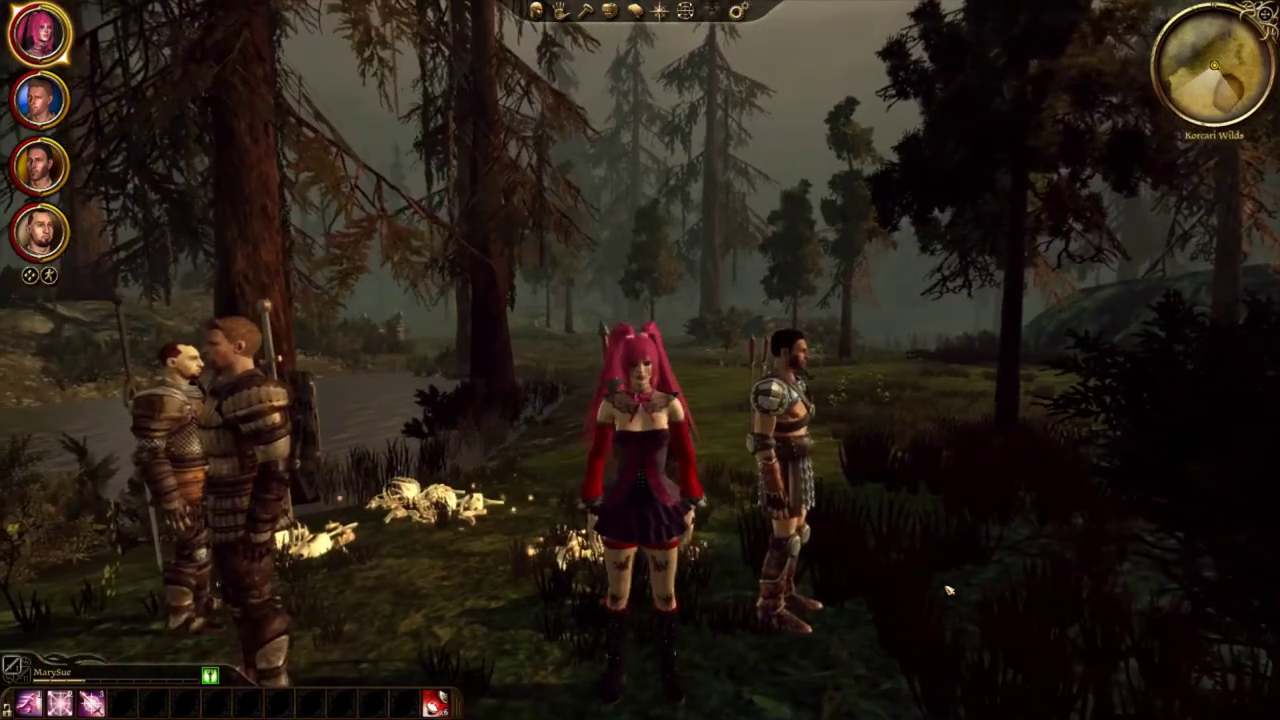
{"action": "key", "text": "s"}
{"action": "key", "text": "a"}
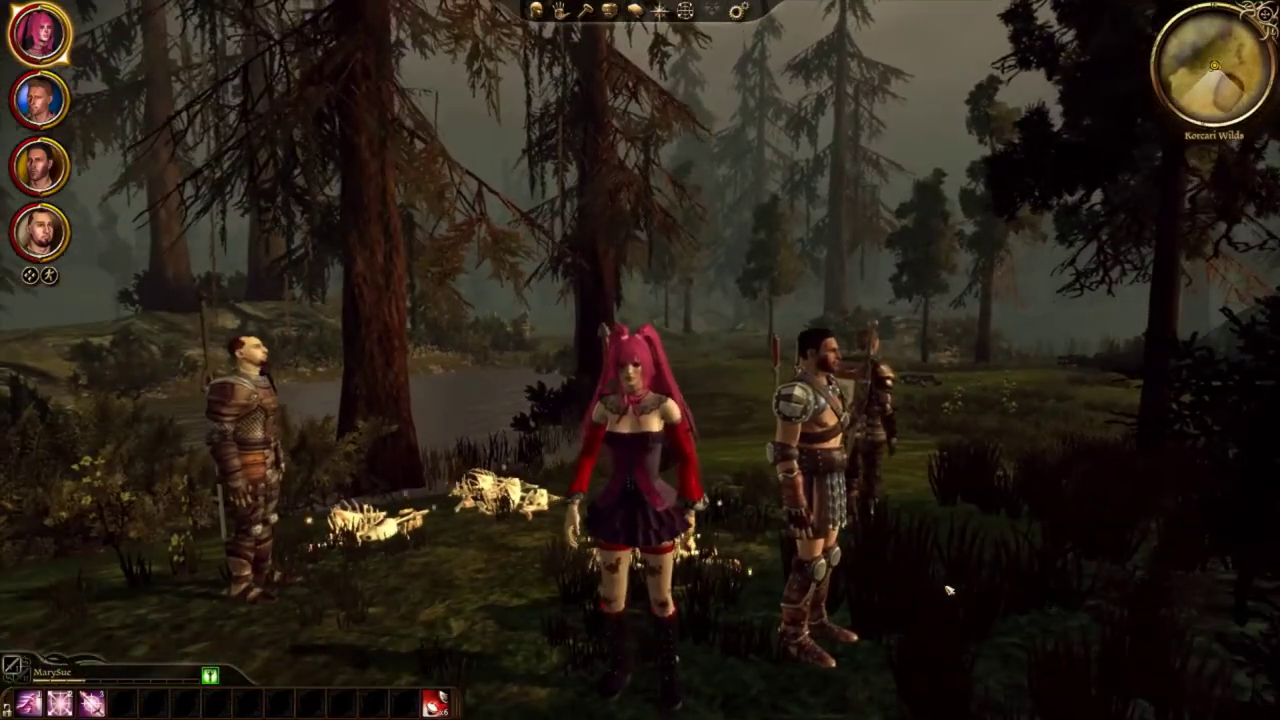
{"action": "key", "text": "d"}
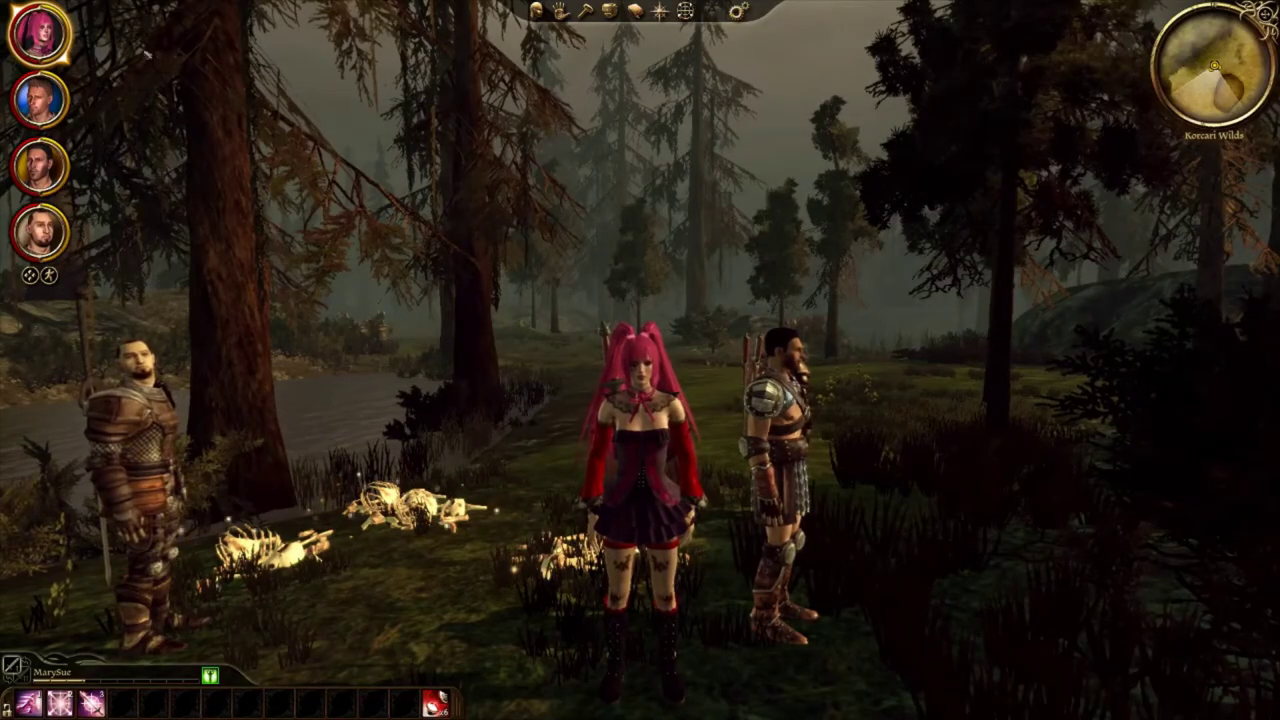
{"action": "key", "text": "w"}
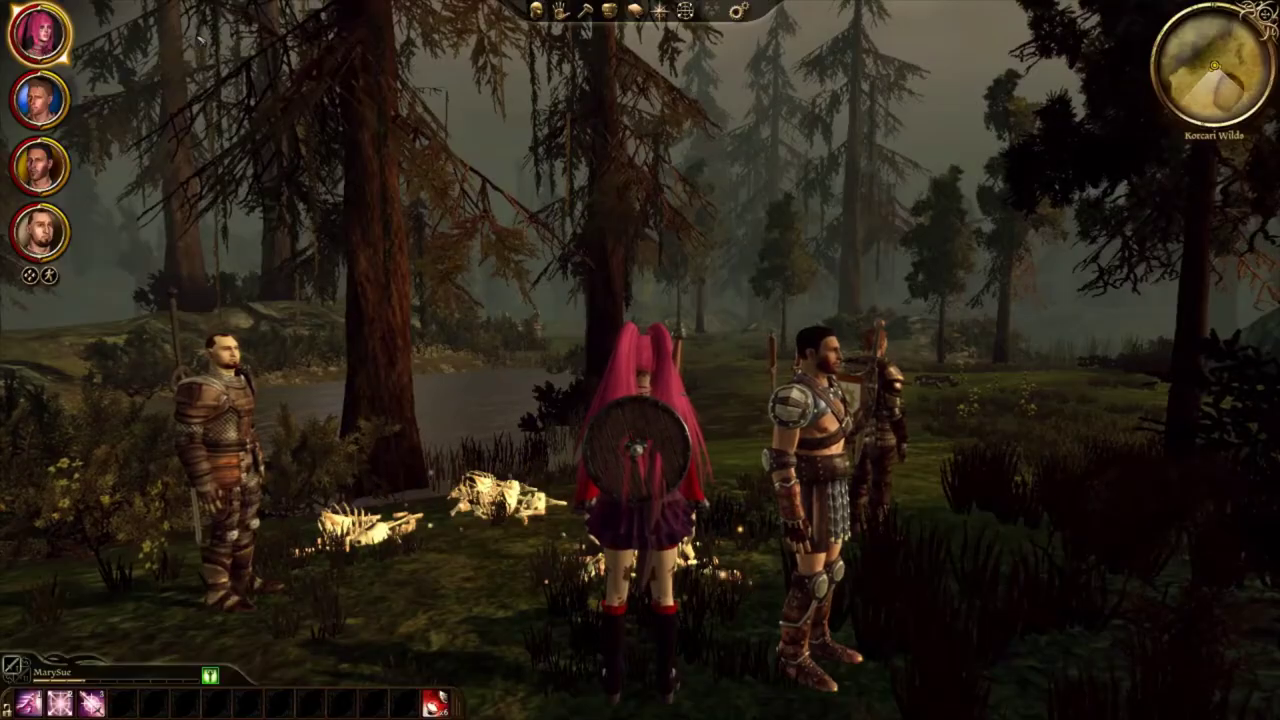
{"action": "key", "text": "a"}
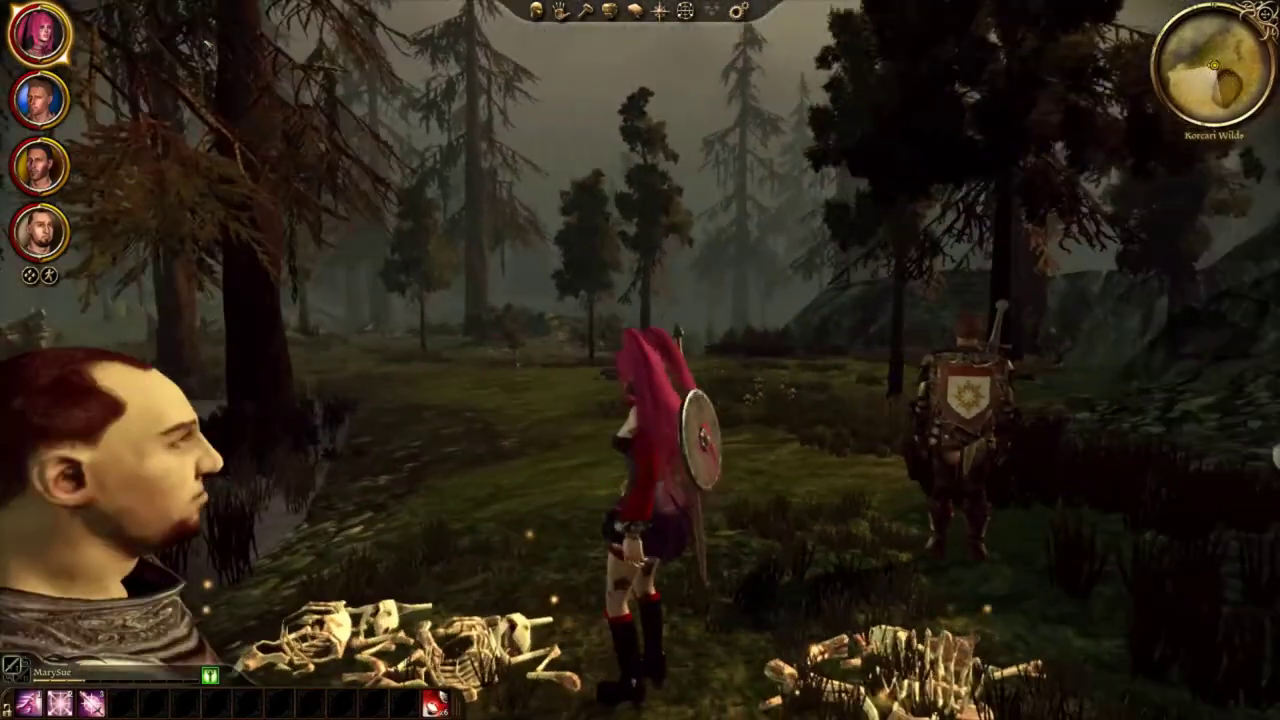
{"action": "key", "text": "w"}
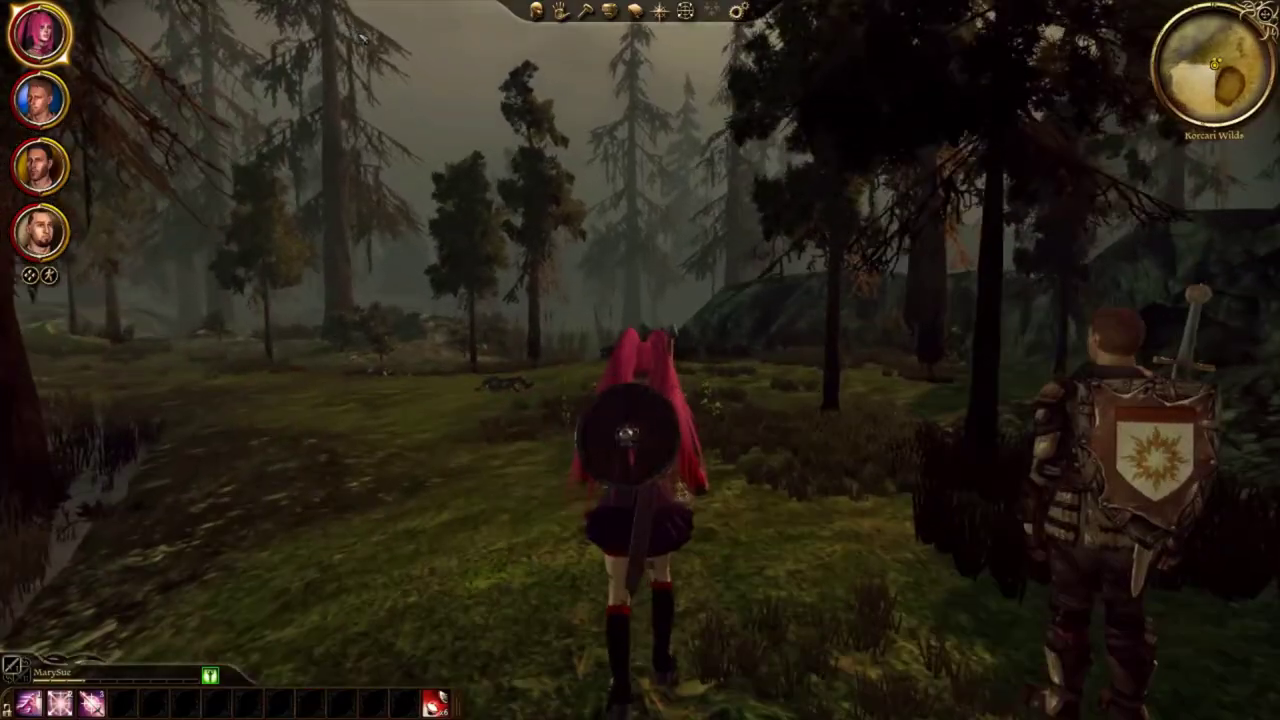
{"action": "key", "text": "d"}
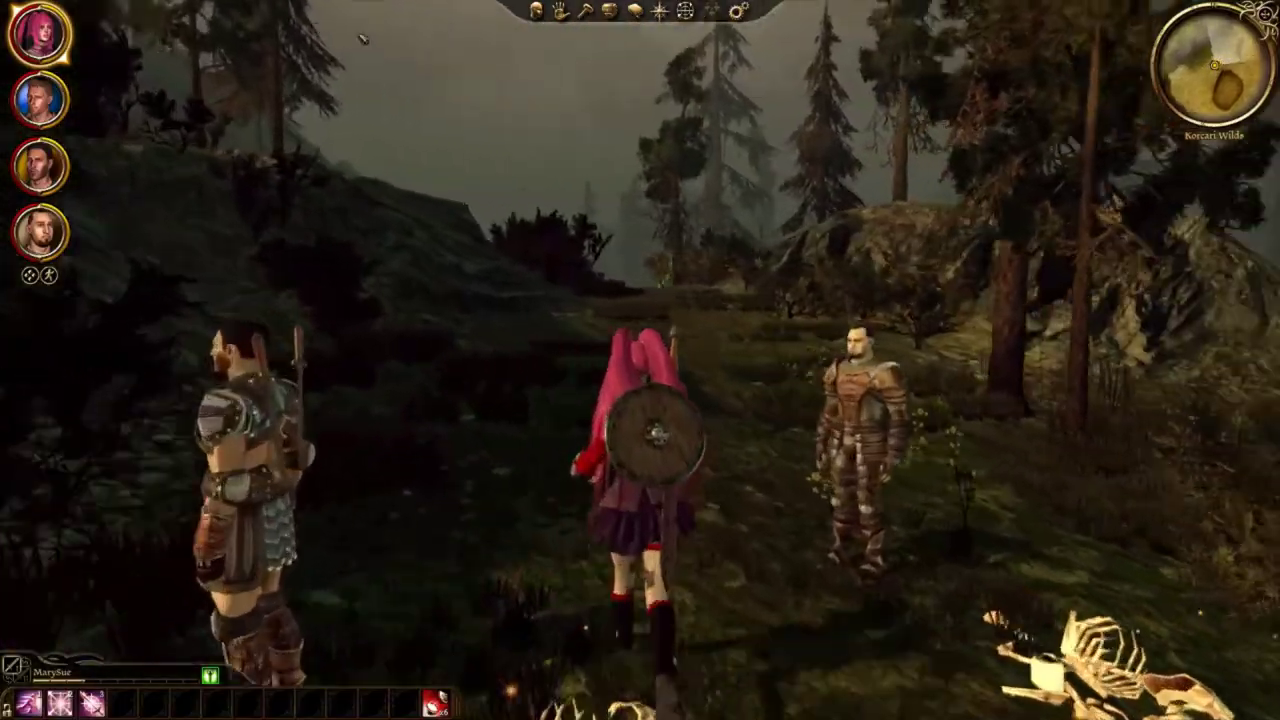
{"action": "key", "text": "d"}
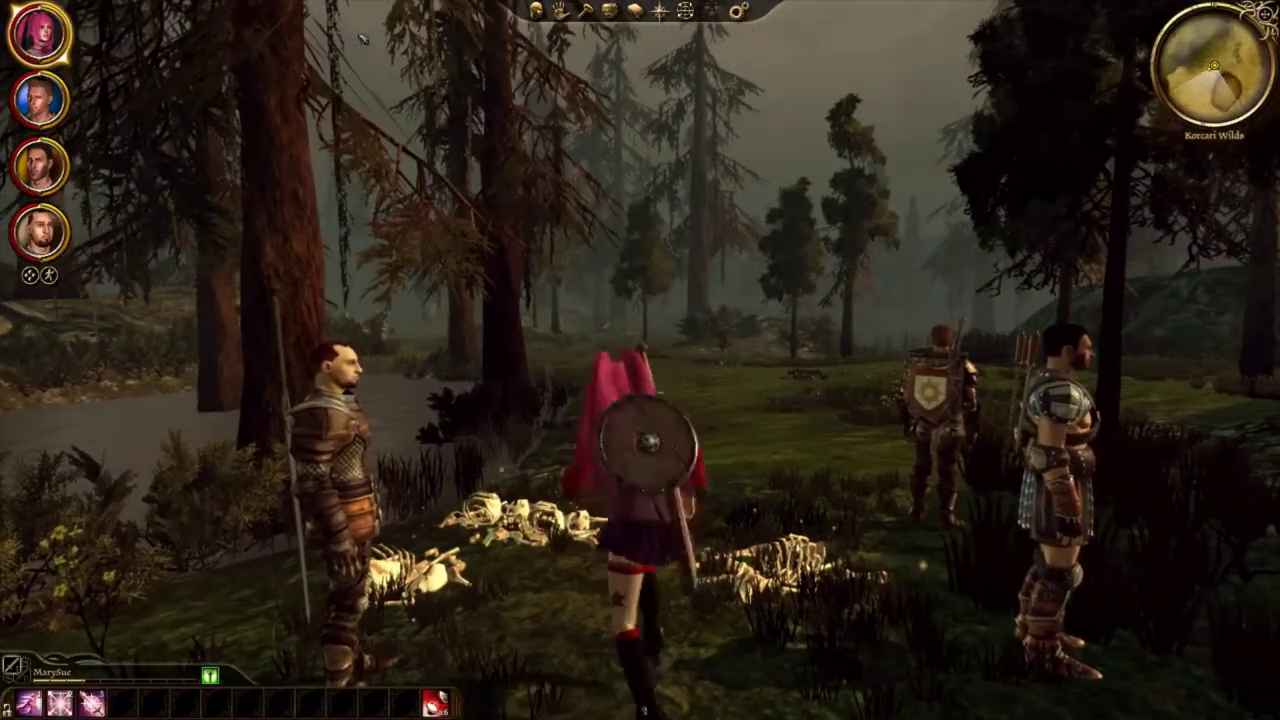
Step: Switch from the game to the GameFAQs Dragon Age: Origins cheats page in Firefox
{"action": "key", "text": "d"}
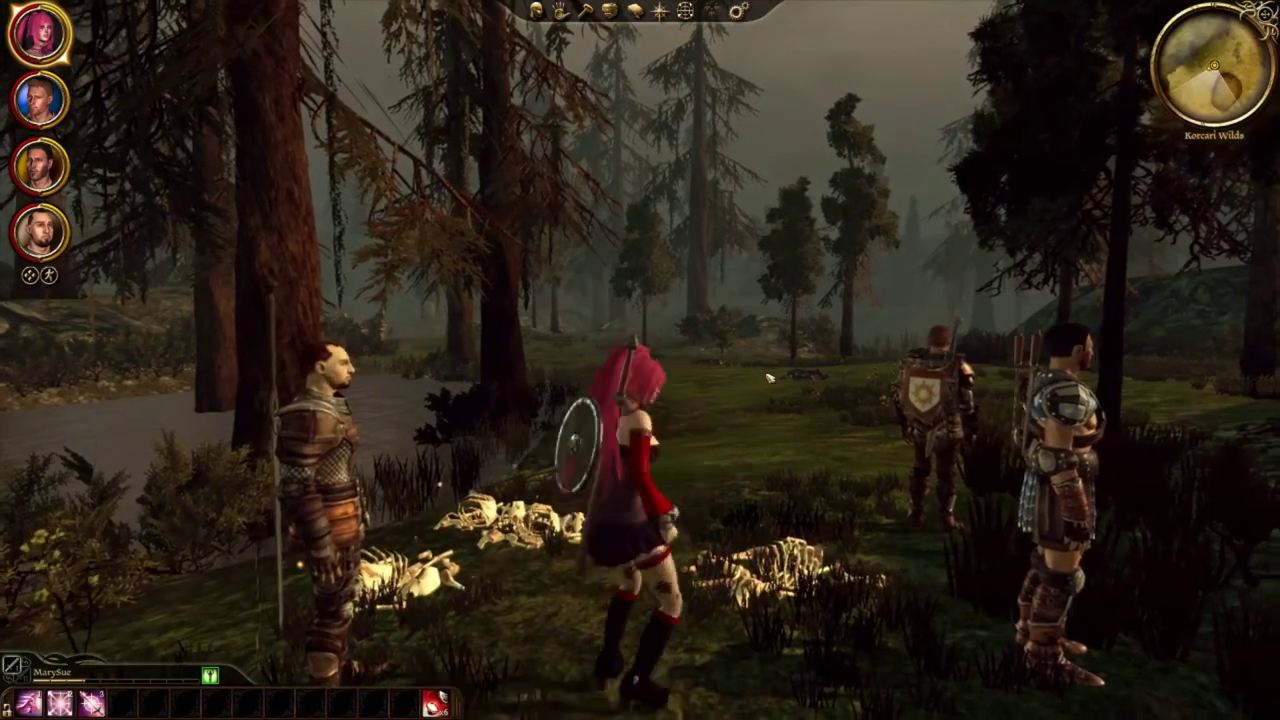
{"action": "scroll", "coordinate": [768, 377], "scroll_direction": "up", "scroll_amount": 1}
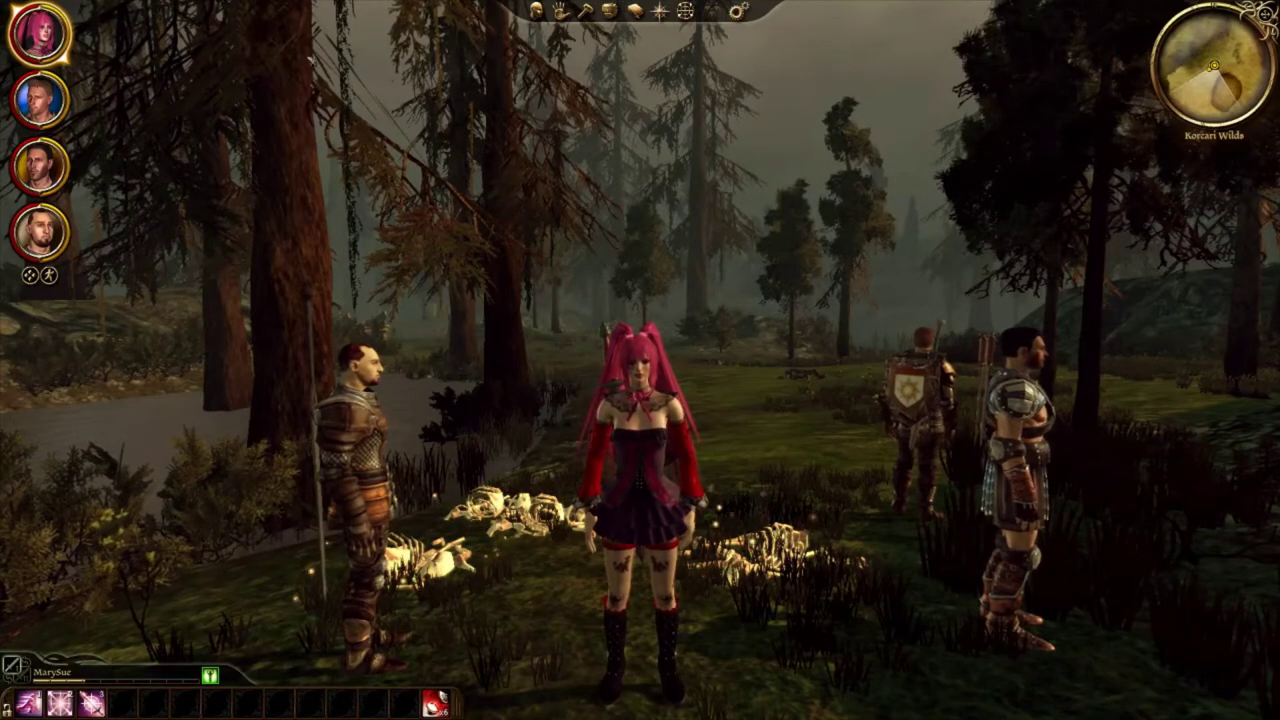
{"action": "key", "text": "alt+Tab"}
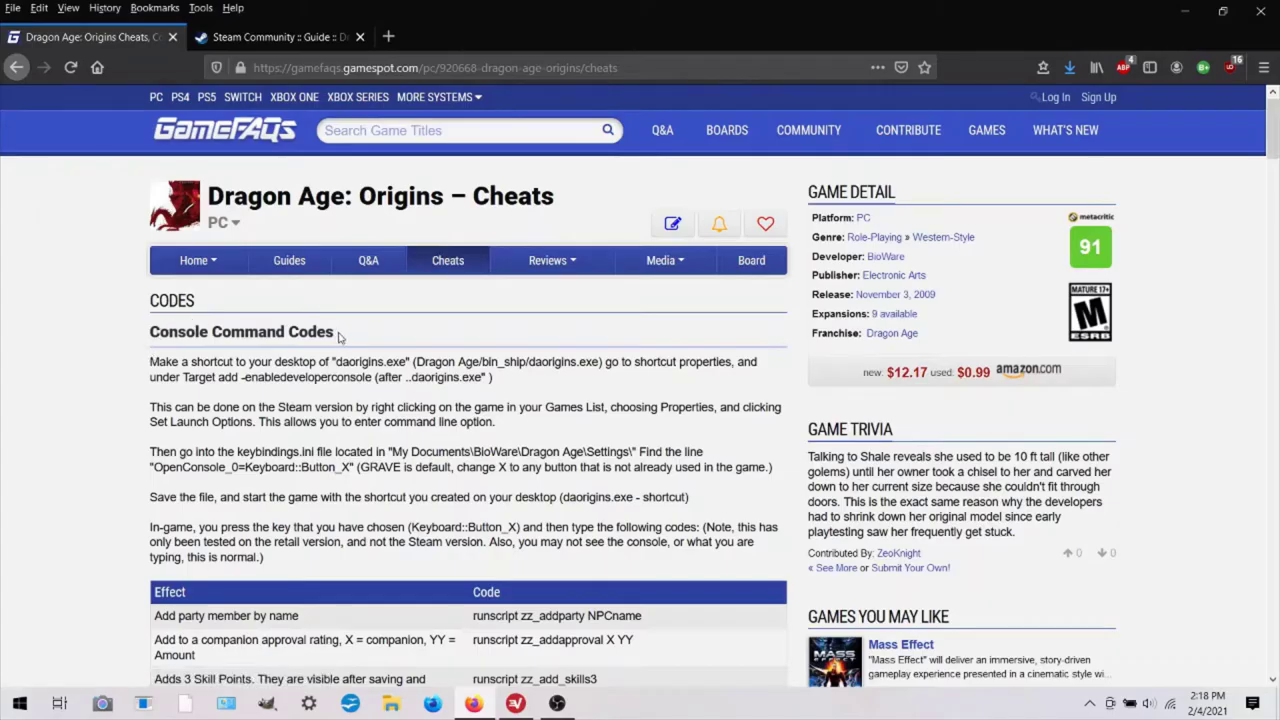
{"action": "left_click_drag", "start_coordinate": [343, 340], "coordinate": [107, 343]}
{"action": "left_click", "coordinate": [107, 343]}
{"action": "scroll", "coordinate": [115, 346], "scroll_direction": "down", "scroll_amount": 3}
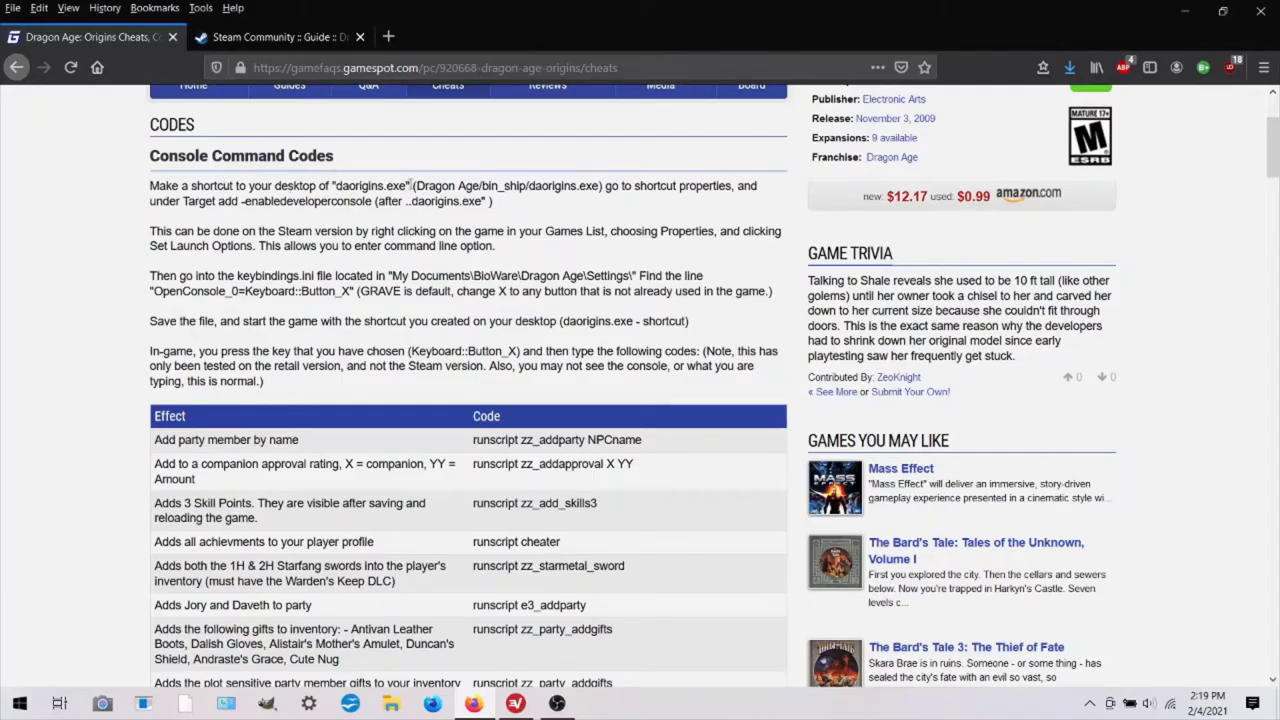
{"action": "left_click_drag", "start_coordinate": [412, 186], "coordinate": [610, 188]}
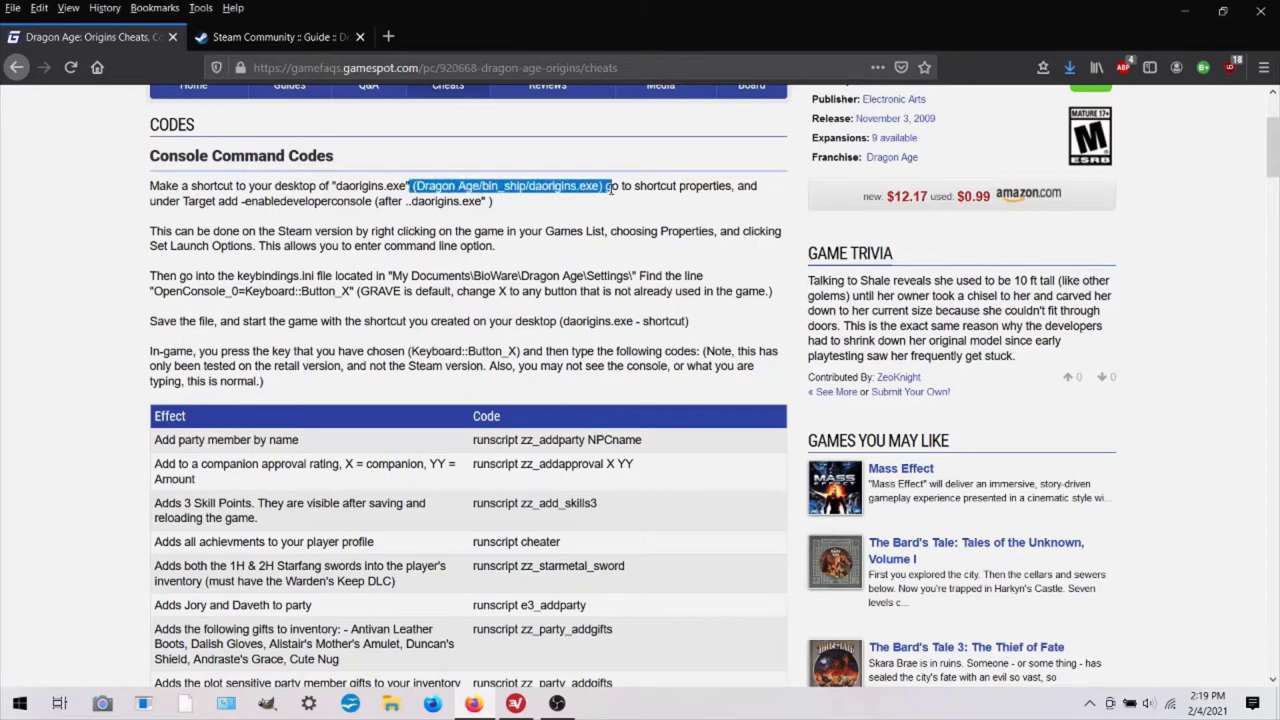
{"action": "left_click", "coordinate": [551, 218]}
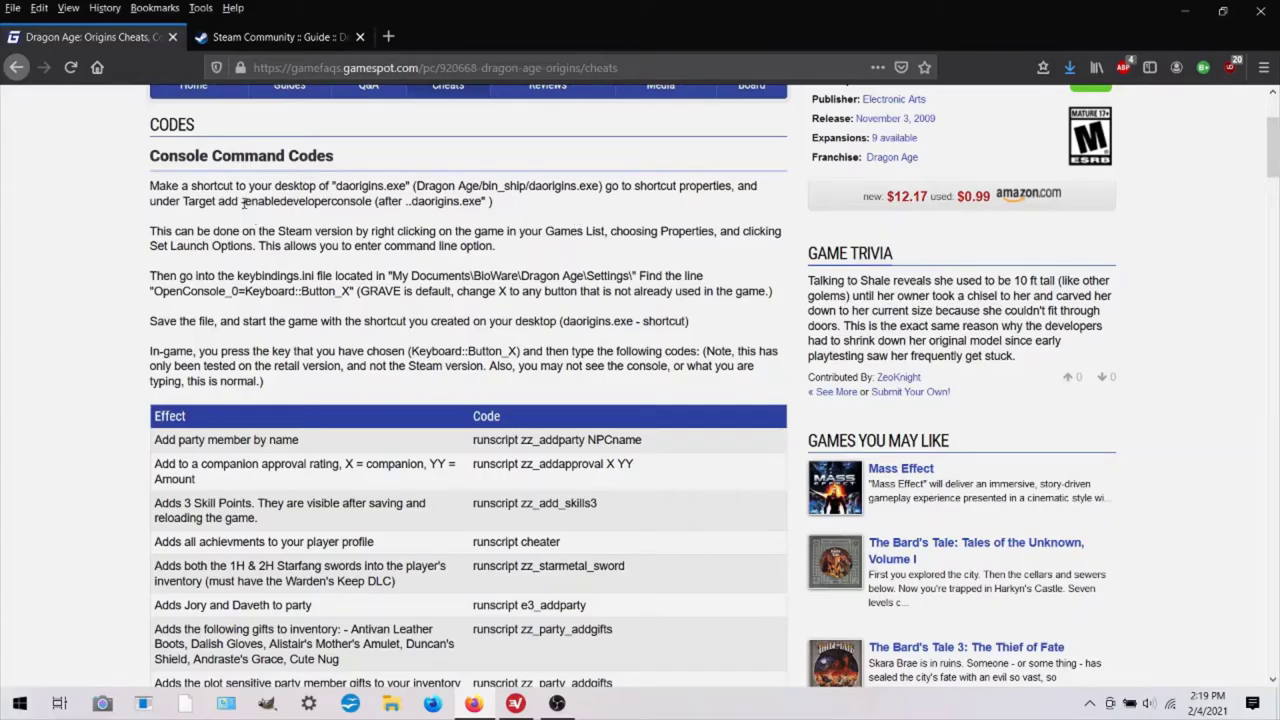
{"action": "left_click_drag", "start_coordinate": [241, 201], "coordinate": [373, 201]}
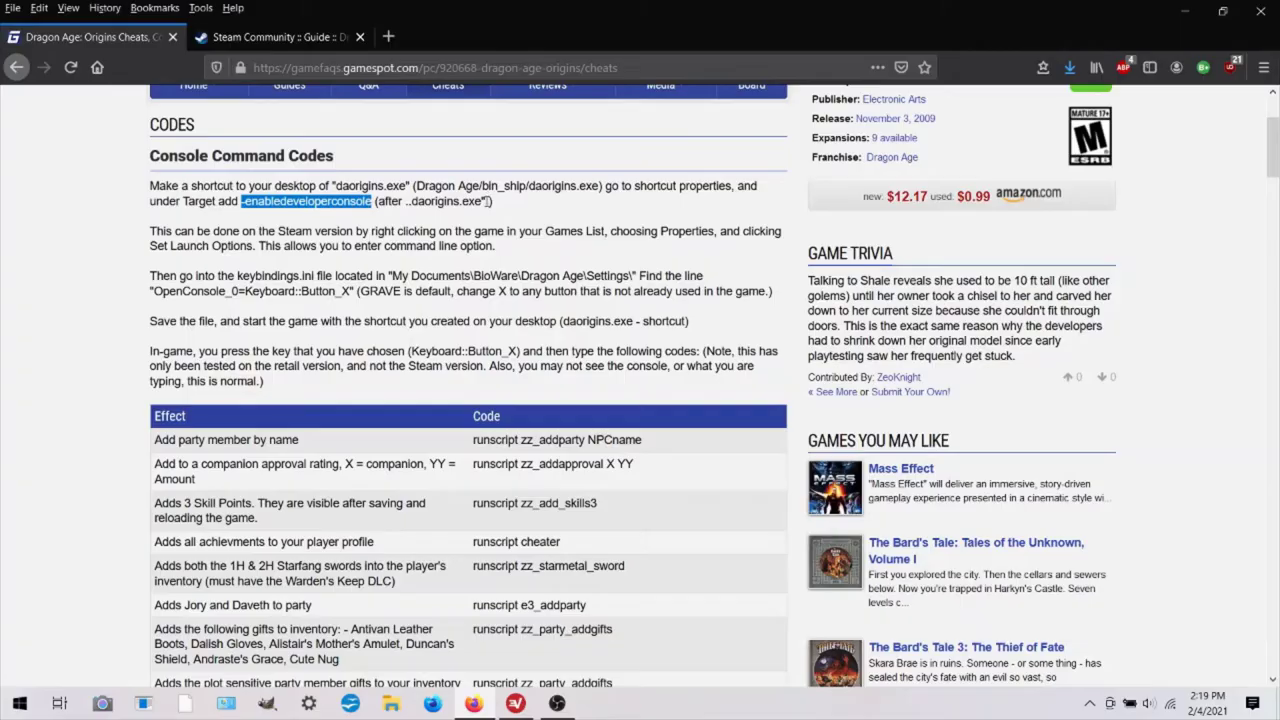
{"action": "left_click", "coordinate": [255, 217]}
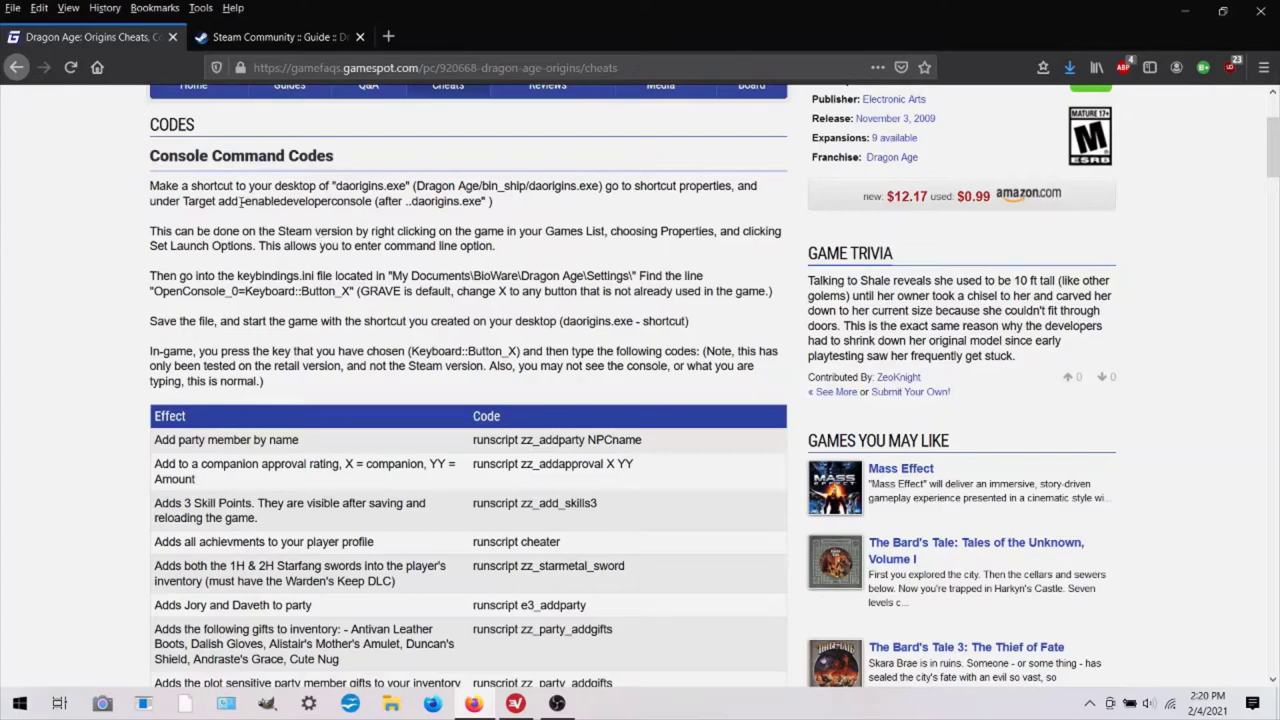
{"action": "left_click_drag", "start_coordinate": [241, 202], "coordinate": [375, 215]}
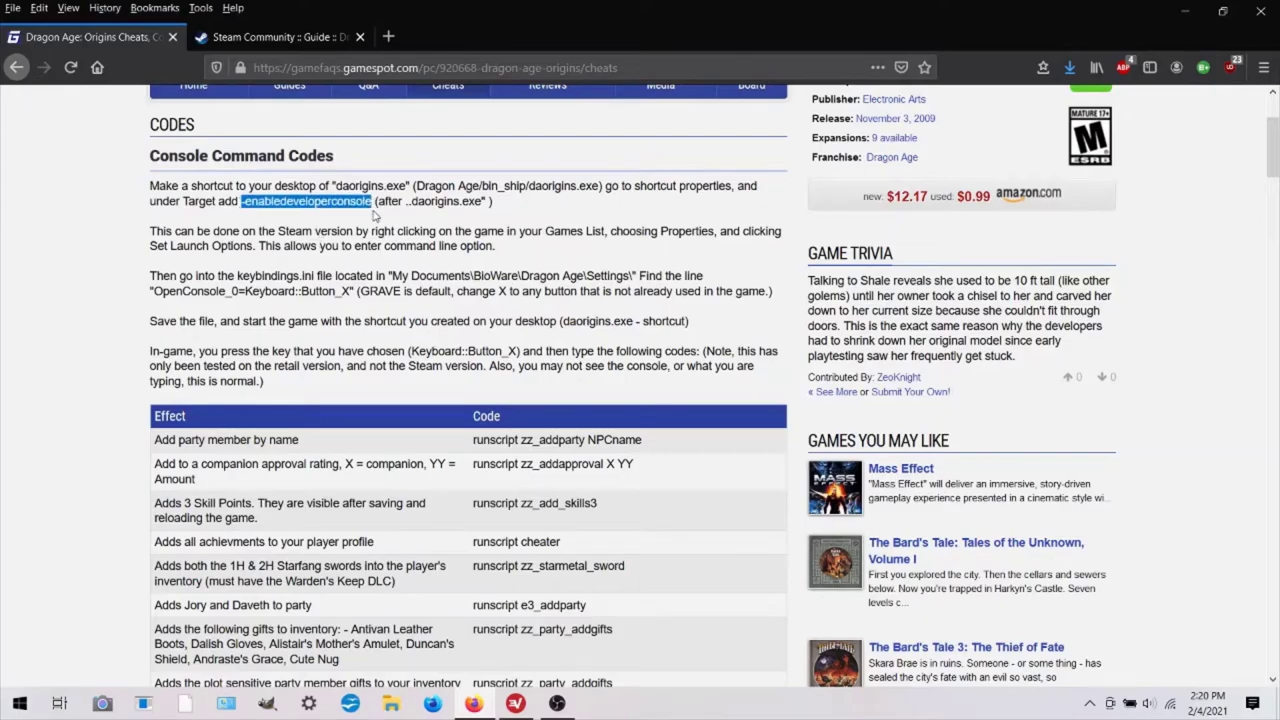
{"action": "left_click", "coordinate": [340, 229]}
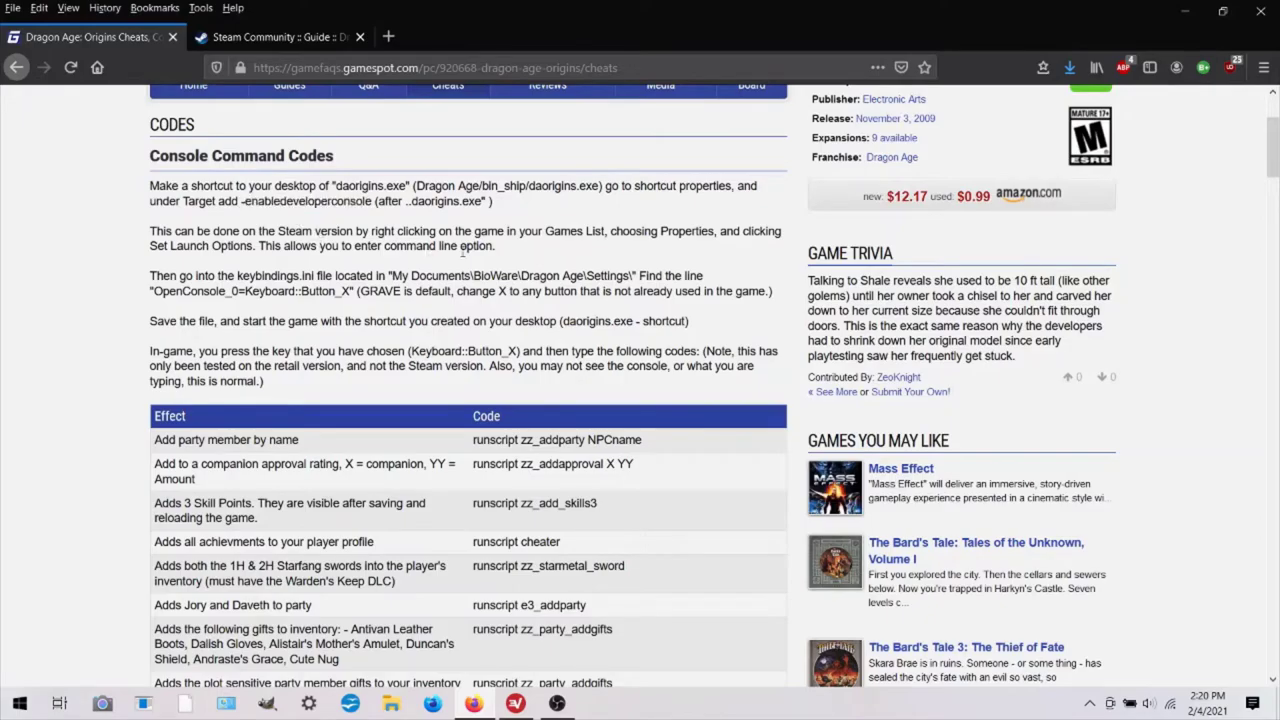
Step: Scroll down the GameFAQs page to the Effect/Code table of runscript cheats
{"action": "scroll", "coordinate": [463, 253], "scroll_direction": "down", "scroll_amount": 2}
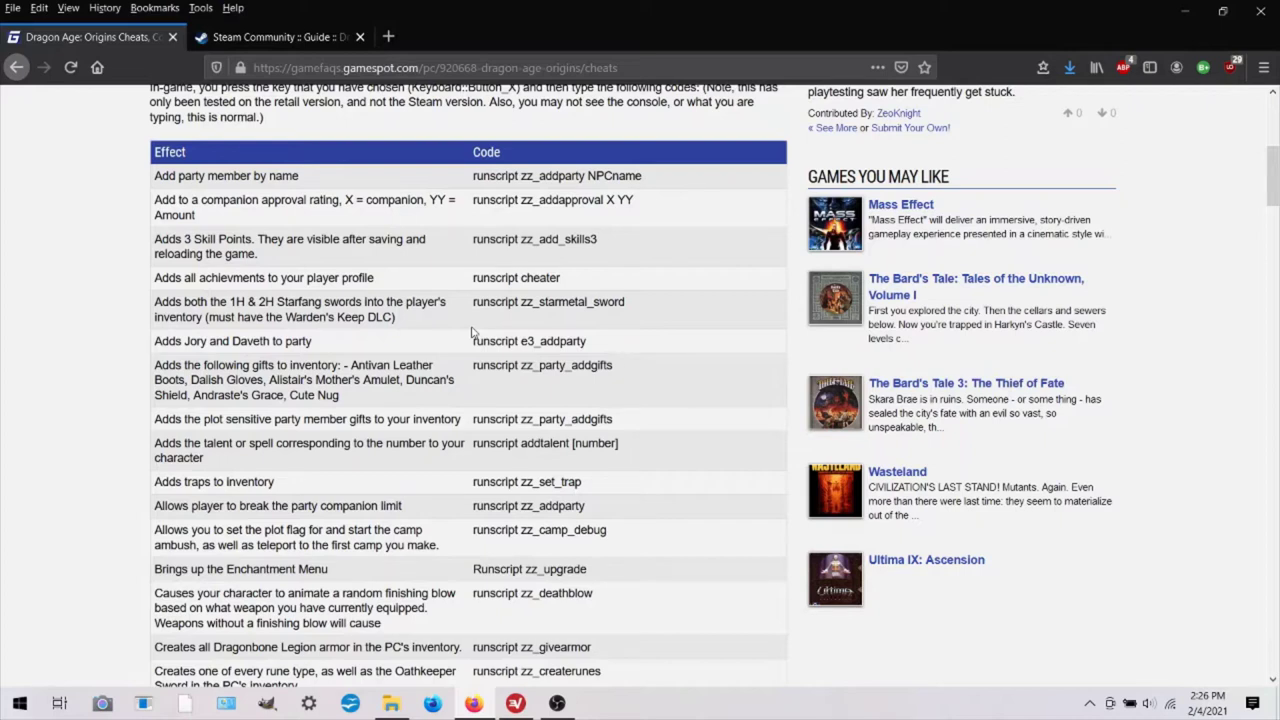
Step: Scroll down the cheats table and highlight the God Mode cheat description
{"action": "scroll", "coordinate": [472, 333], "scroll_direction": "down", "scroll_amount": 3}
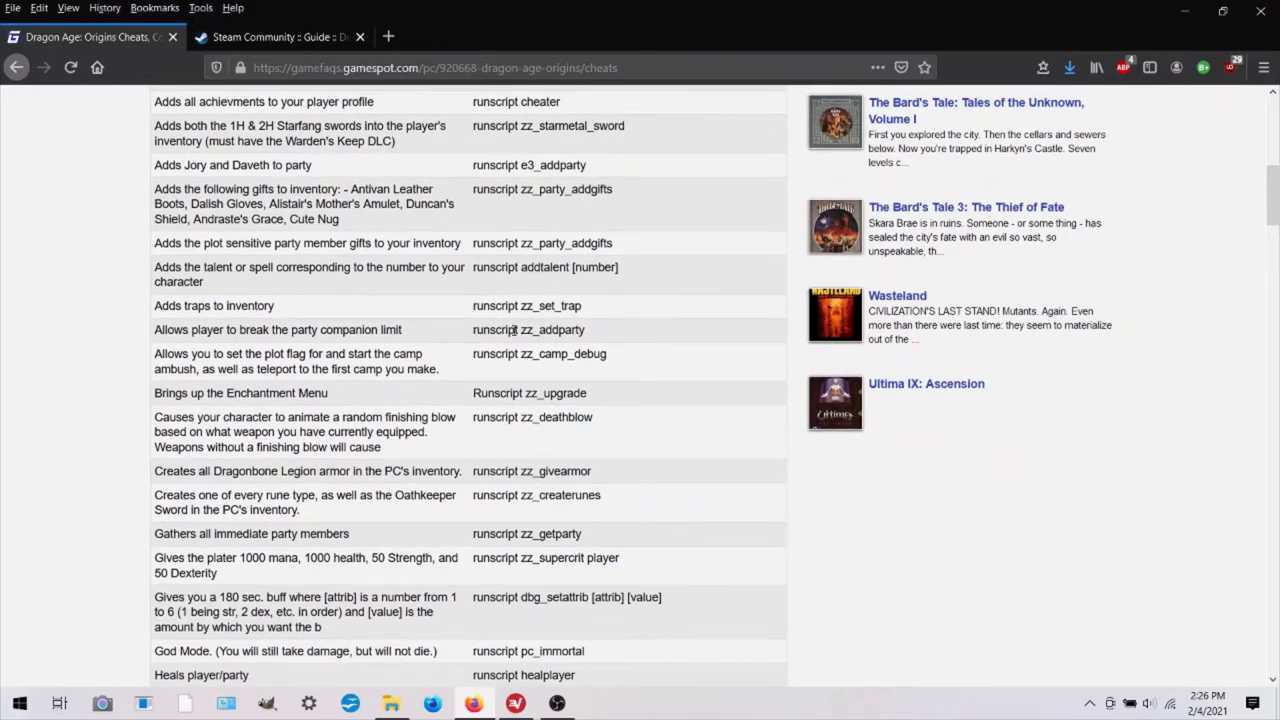
{"action": "scroll", "coordinate": [380, 340], "scroll_direction": "down", "scroll_amount": 3}
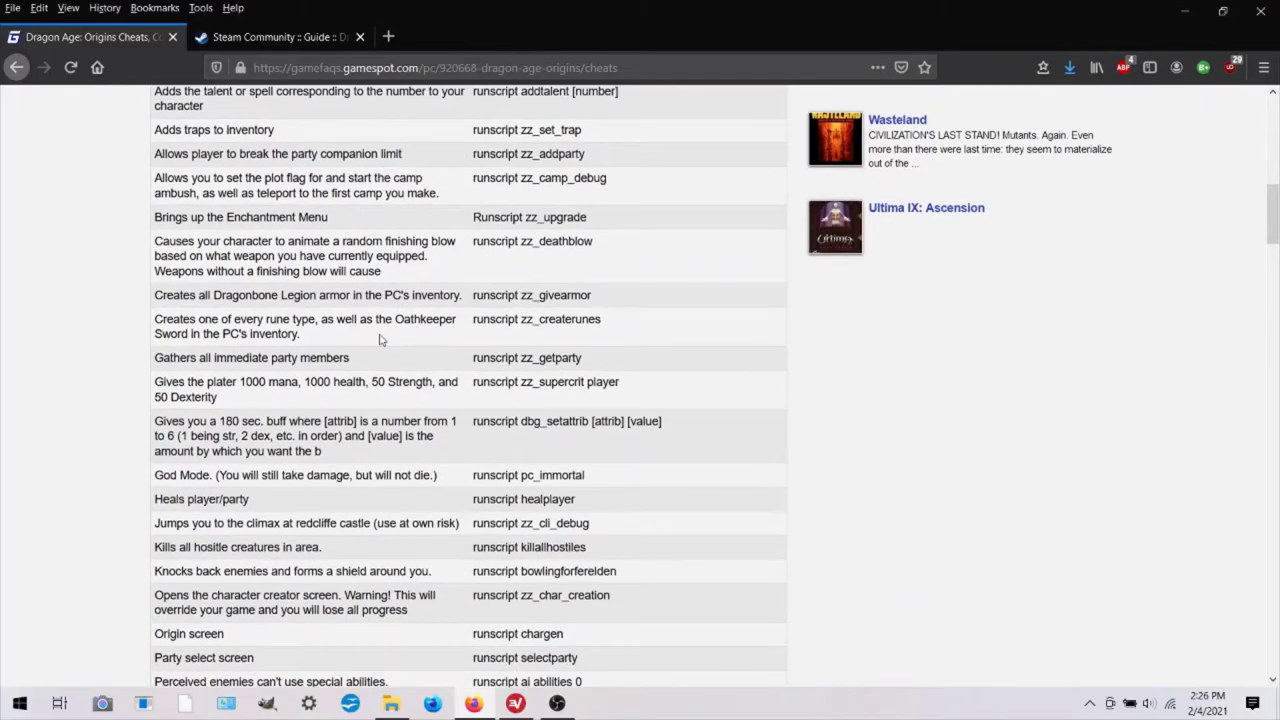
{"action": "scroll", "coordinate": [380, 340], "scroll_direction": "down", "scroll_amount": 3}
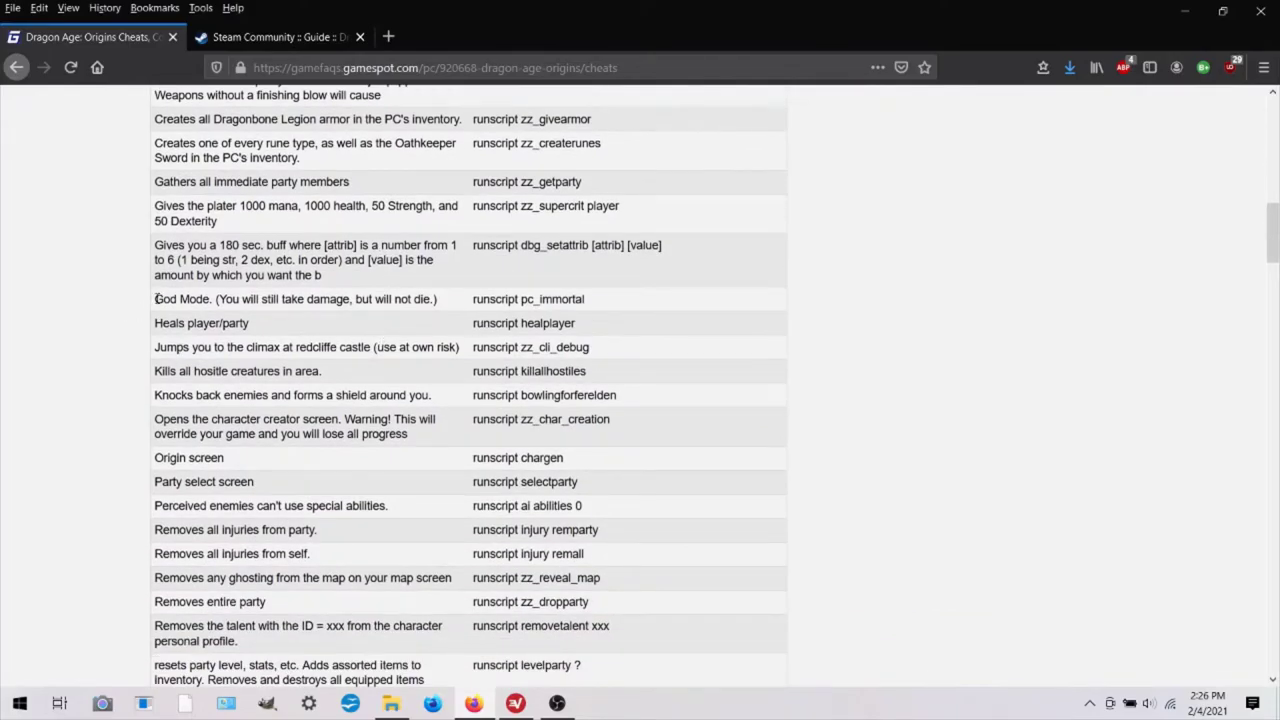
{"action": "left_click_drag", "start_coordinate": [155, 298], "coordinate": [276, 306]}
{"action": "left_click", "coordinate": [304, 303]}
Step: Scroll further down and select the 1000 copper amount in the zz_money cheat row
{"action": "scroll", "coordinate": [186, 366], "scroll_direction": "down", "scroll_amount": 1}
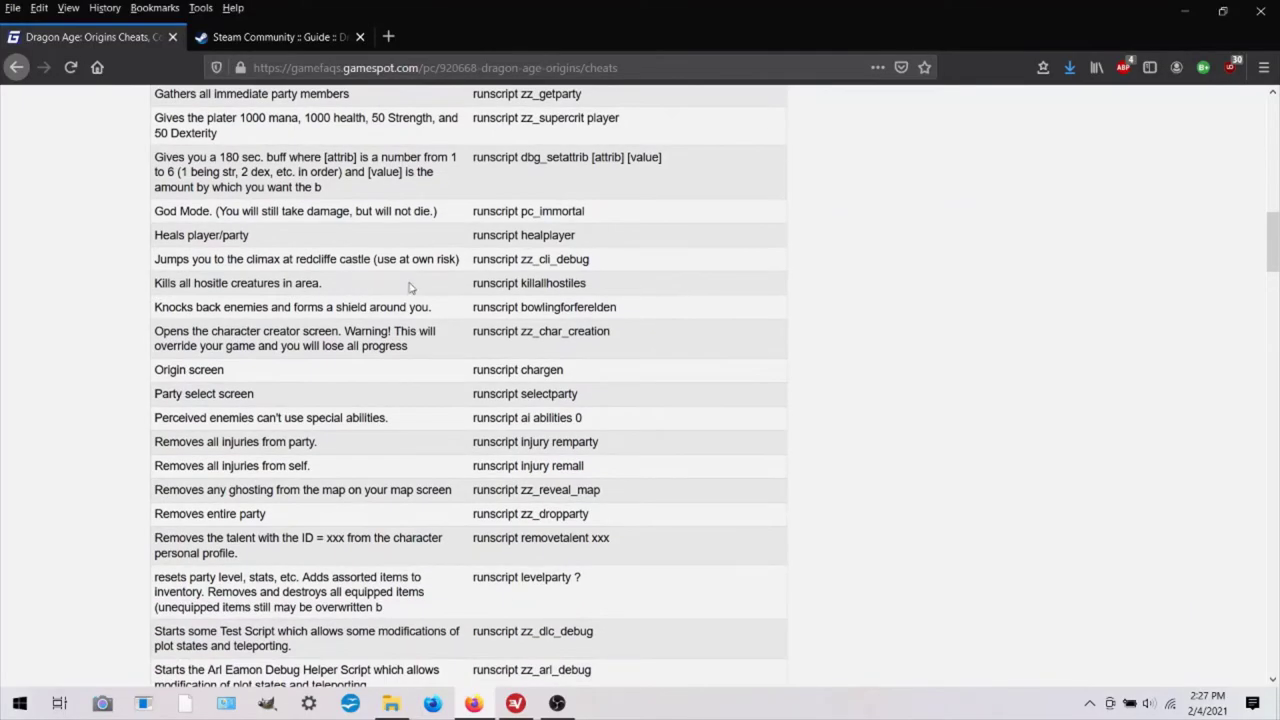
{"action": "scroll", "coordinate": [333, 340], "scroll_direction": "down", "scroll_amount": 2}
{"action": "scroll", "coordinate": [333, 340], "scroll_direction": "down", "scroll_amount": 2}
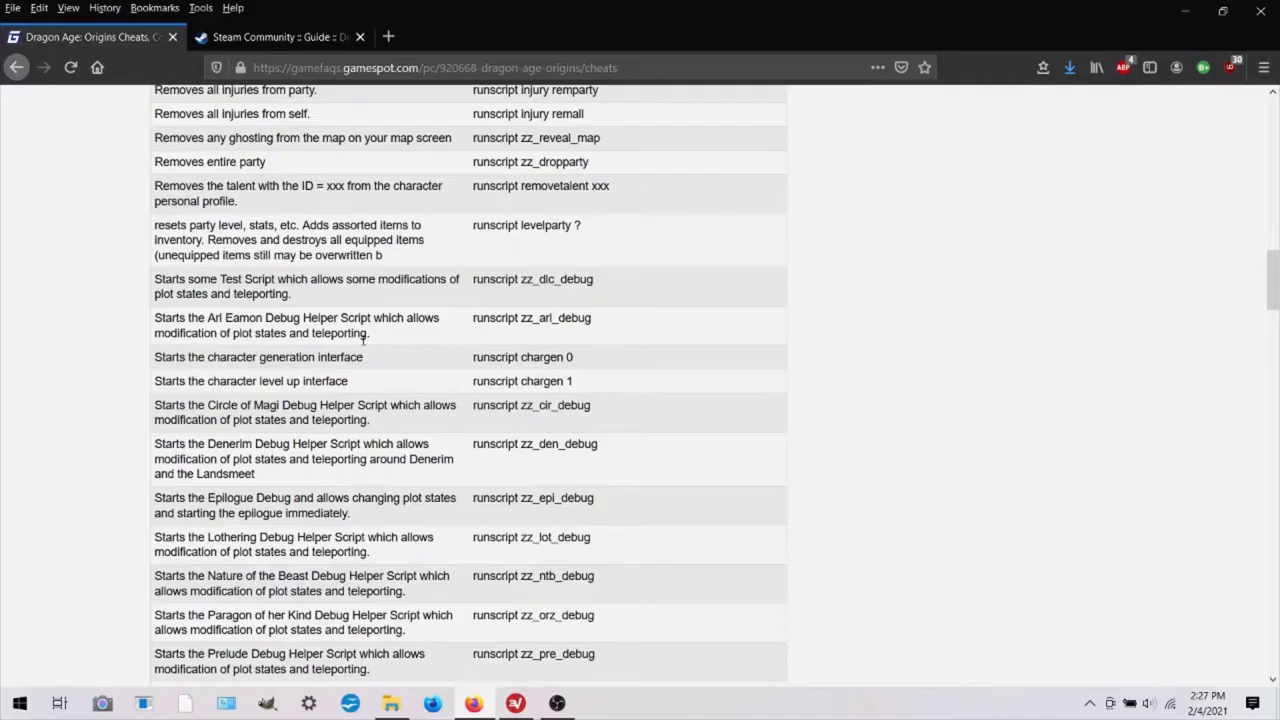
{"action": "scroll", "coordinate": [363, 340], "scroll_direction": "down", "scroll_amount": 4}
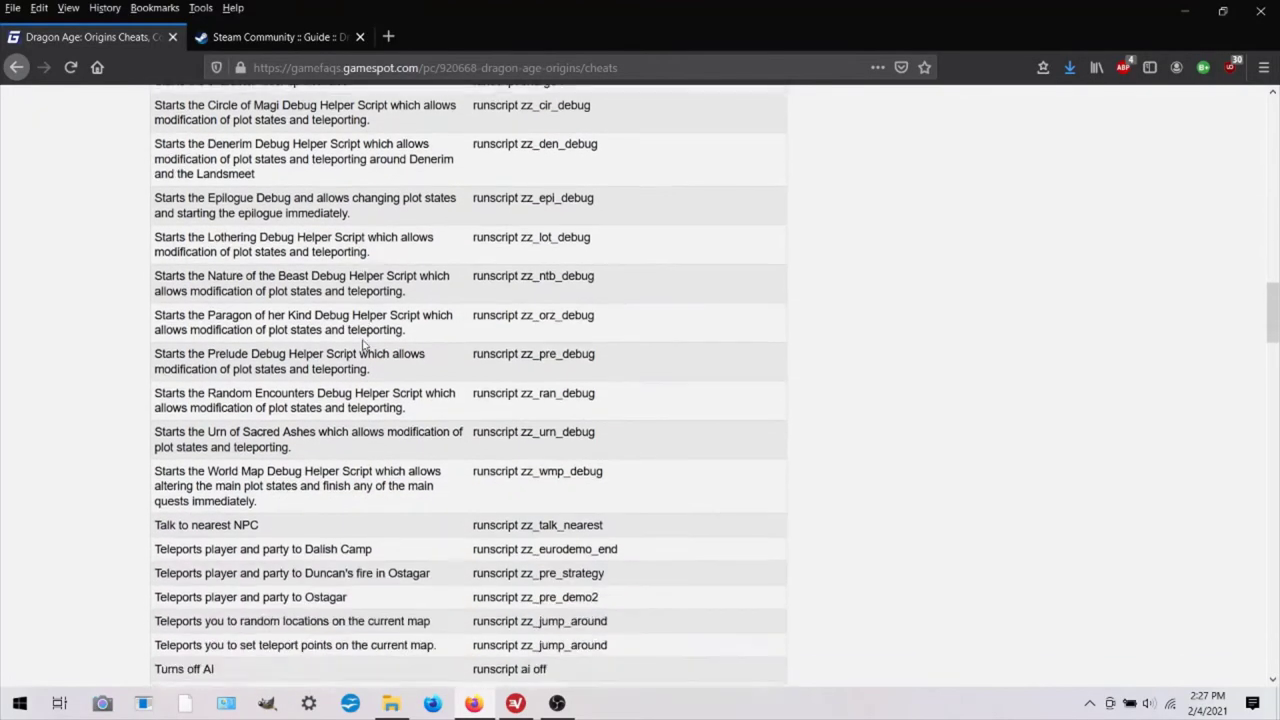
{"action": "scroll", "coordinate": [363, 345], "scroll_direction": "down", "scroll_amount": 2}
{"action": "scroll", "coordinate": [363, 345], "scroll_direction": "down", "scroll_amount": 3}
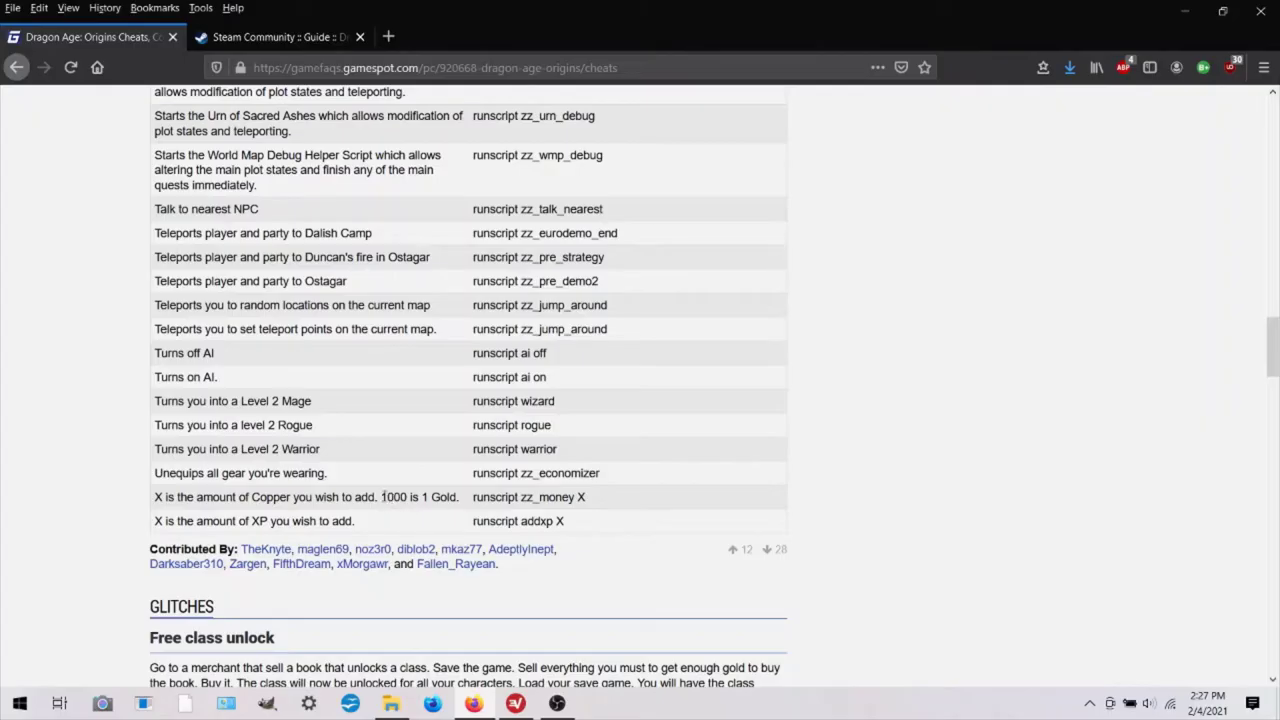
{"action": "left_click_drag", "start_coordinate": [382, 497], "coordinate": [412, 497]}
{"action": "left_click", "coordinate": [437, 497]}
Step: Scroll back up to the Console Command Codes instructions about KeyBindings.ini
{"action": "scroll", "coordinate": [424, 494], "scroll_direction": "up", "scroll_amount": 3}
{"action": "scroll", "coordinate": [424, 493], "scroll_direction": "up", "scroll_amount": 12}
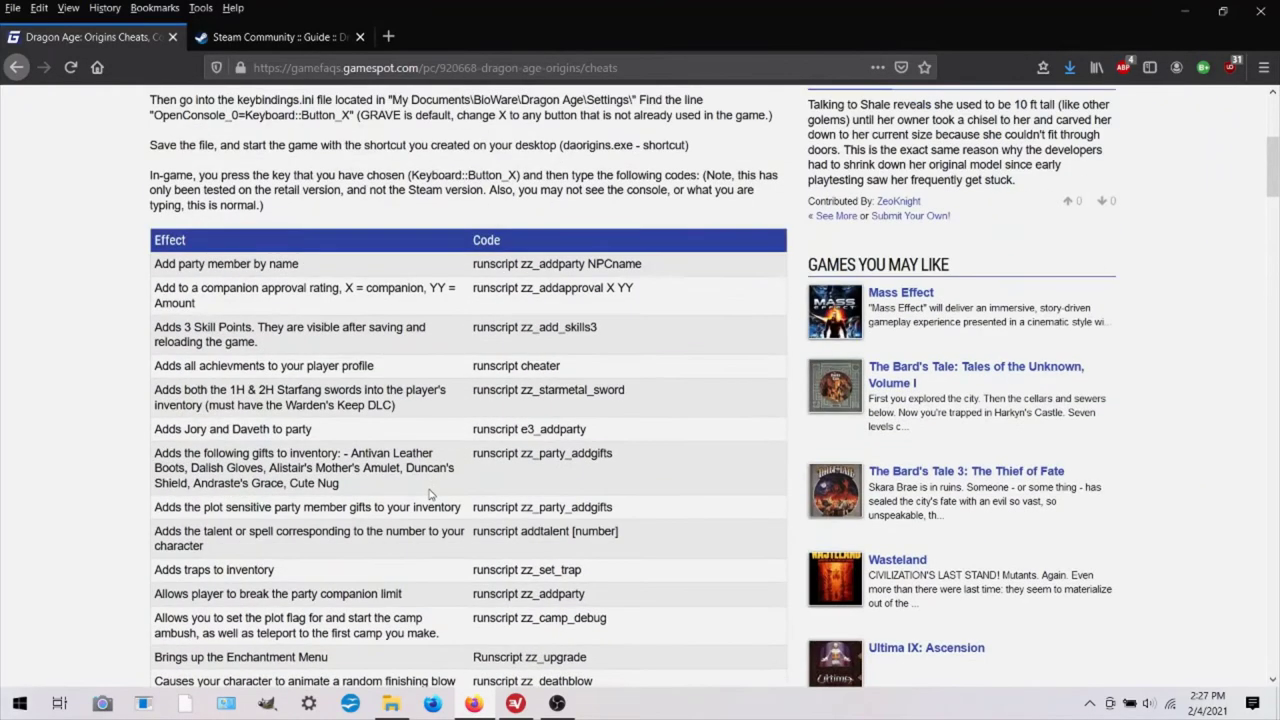
{"action": "scroll", "coordinate": [429, 494], "scroll_direction": "down", "scroll_amount": 2}
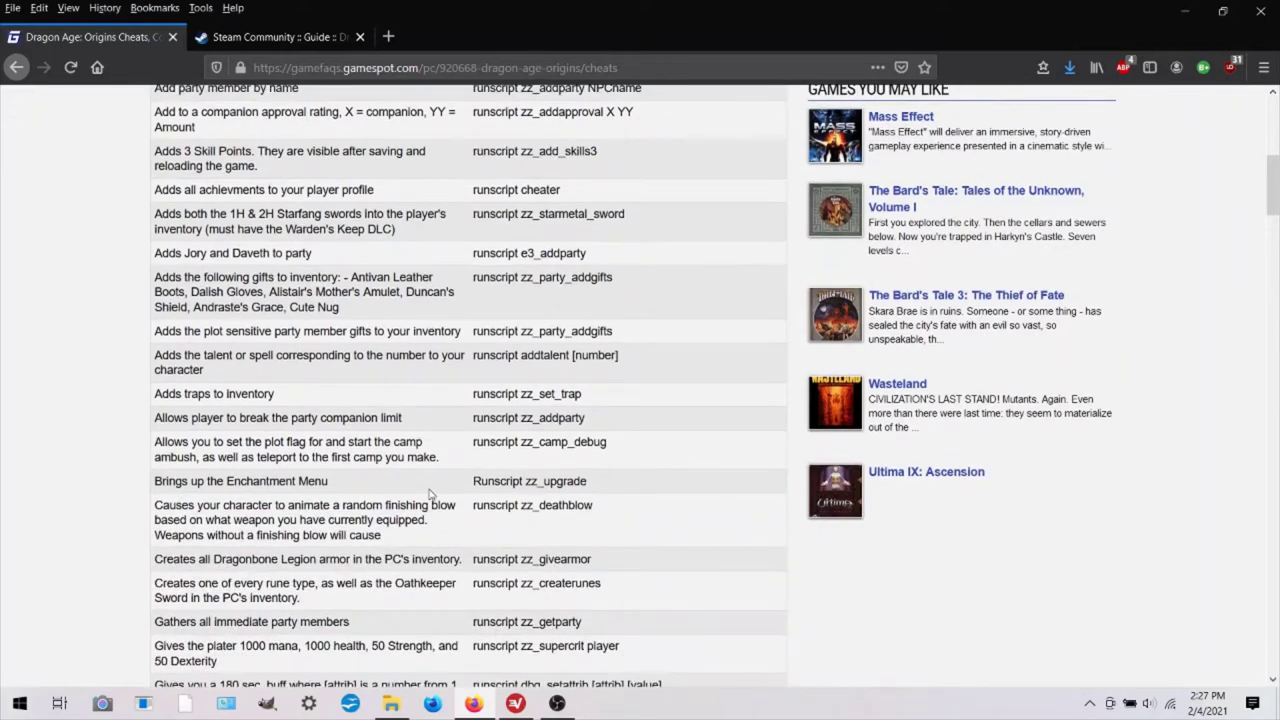
{"action": "scroll", "coordinate": [430, 493], "scroll_direction": "up", "scroll_amount": 5}
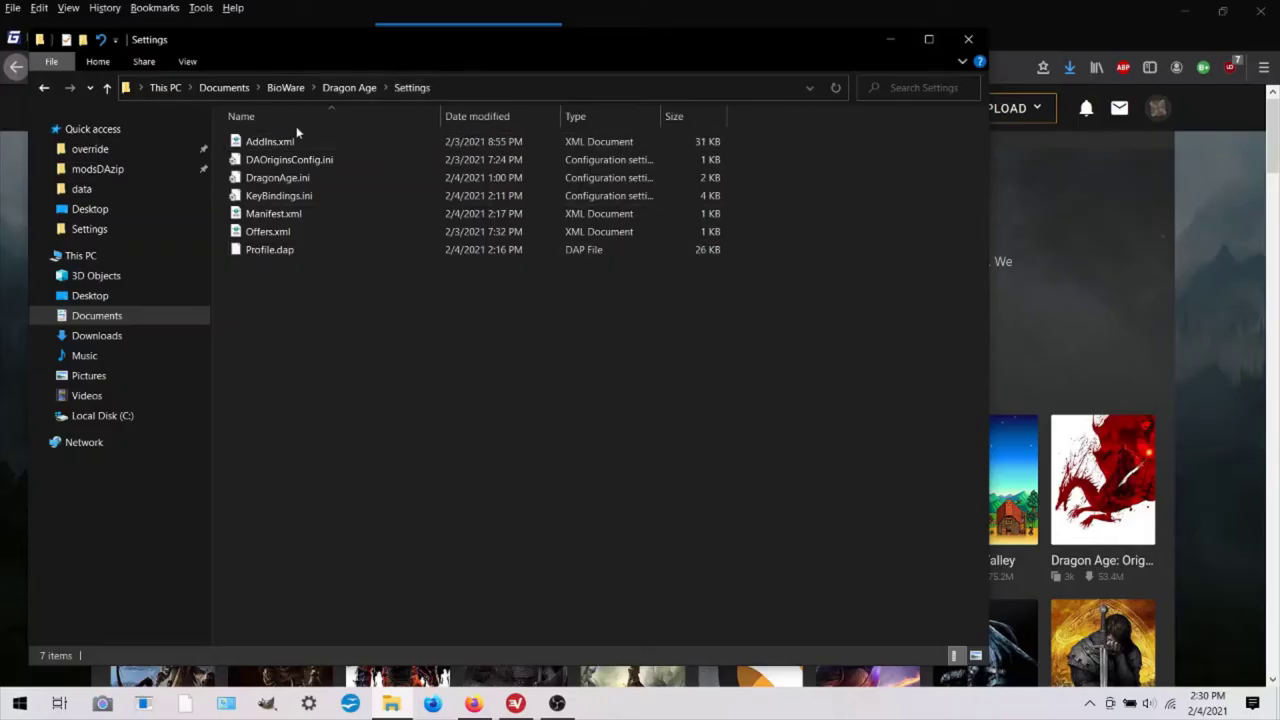
Step: Open KeyBindings.ini in Notepad and scroll down to the OpenConsole_0 line
{"action": "double_click", "coordinate": [277, 197]}
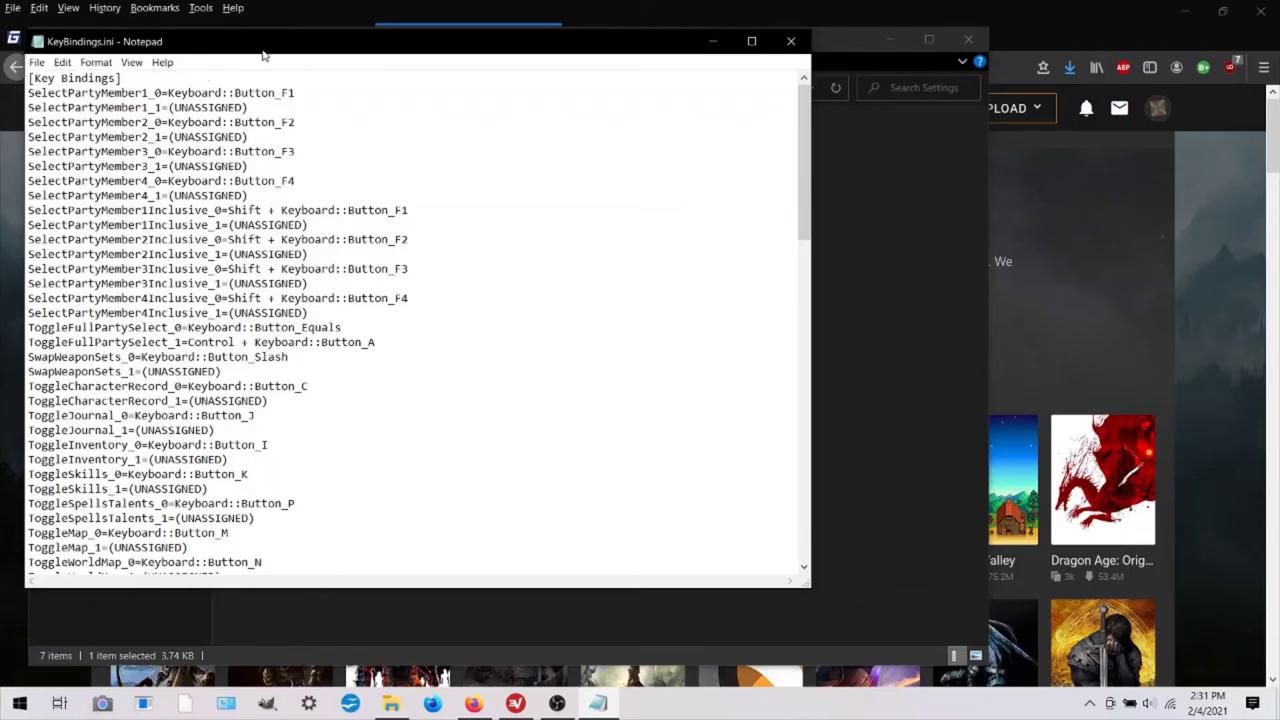
{"action": "left_click_drag", "start_coordinate": [265, 51], "coordinate": [316, 66]}
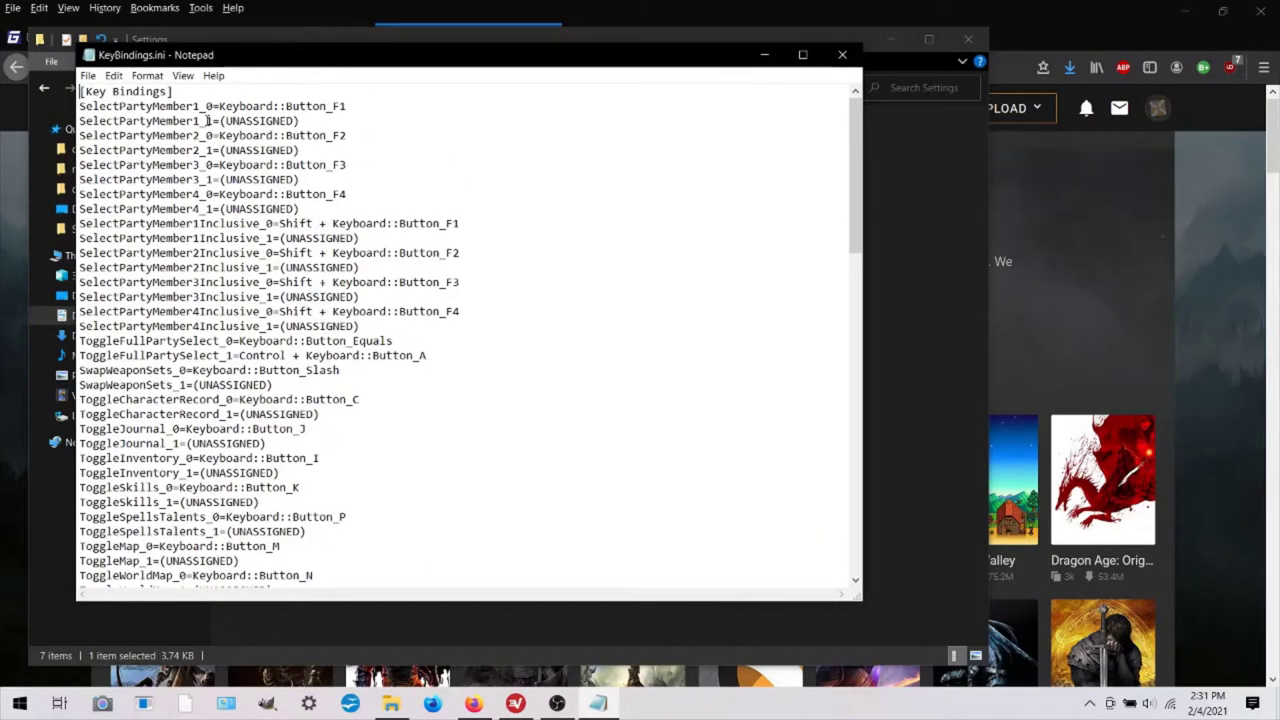
{"action": "scroll", "coordinate": [195, 230], "scroll_direction": "down", "scroll_amount": 4}
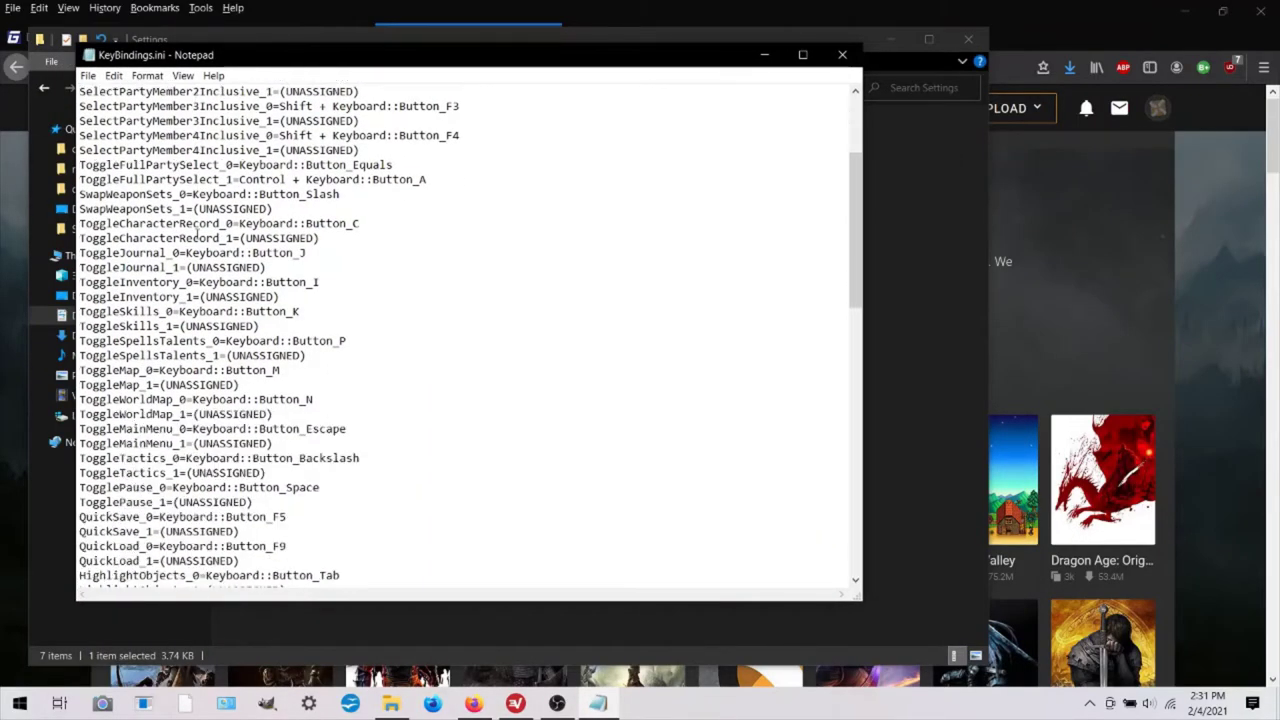
{"action": "scroll", "coordinate": [197, 233], "scroll_direction": "down", "scroll_amount": 11}
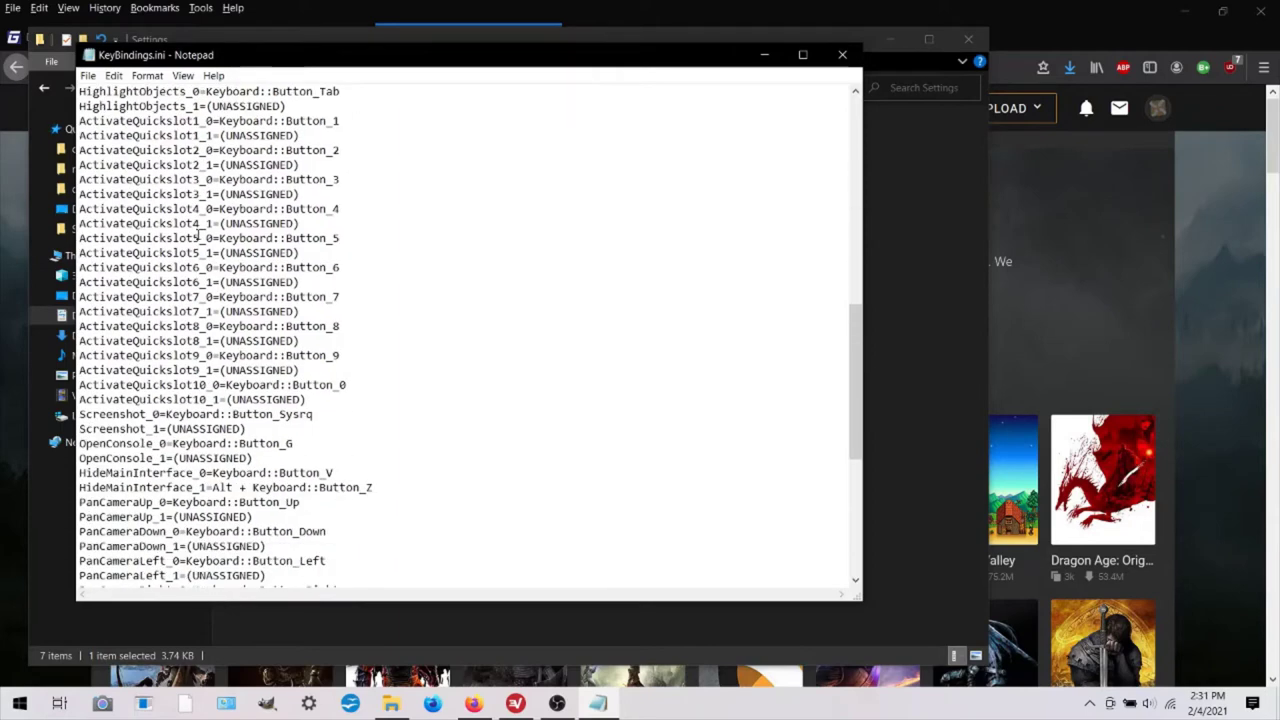
{"action": "scroll", "coordinate": [197, 235], "scroll_direction": "down", "scroll_amount": 2}
{"action": "scroll", "coordinate": [197, 235], "scroll_direction": "down", "scroll_amount": 1}
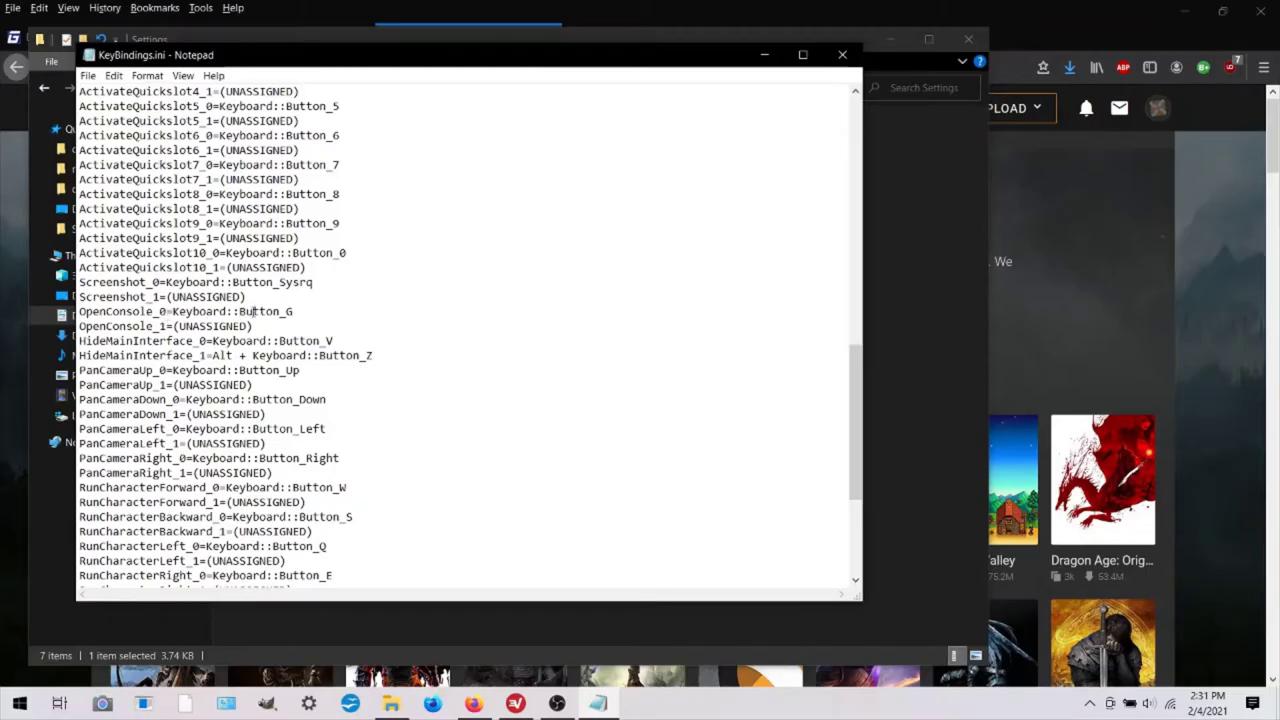
Step: Try Grave and backtick for the OpenConsole_0 binding, then keep Button_G and save the file
{"action": "left_click", "coordinate": [306, 311]}
{"action": "type", "text": "rave"}
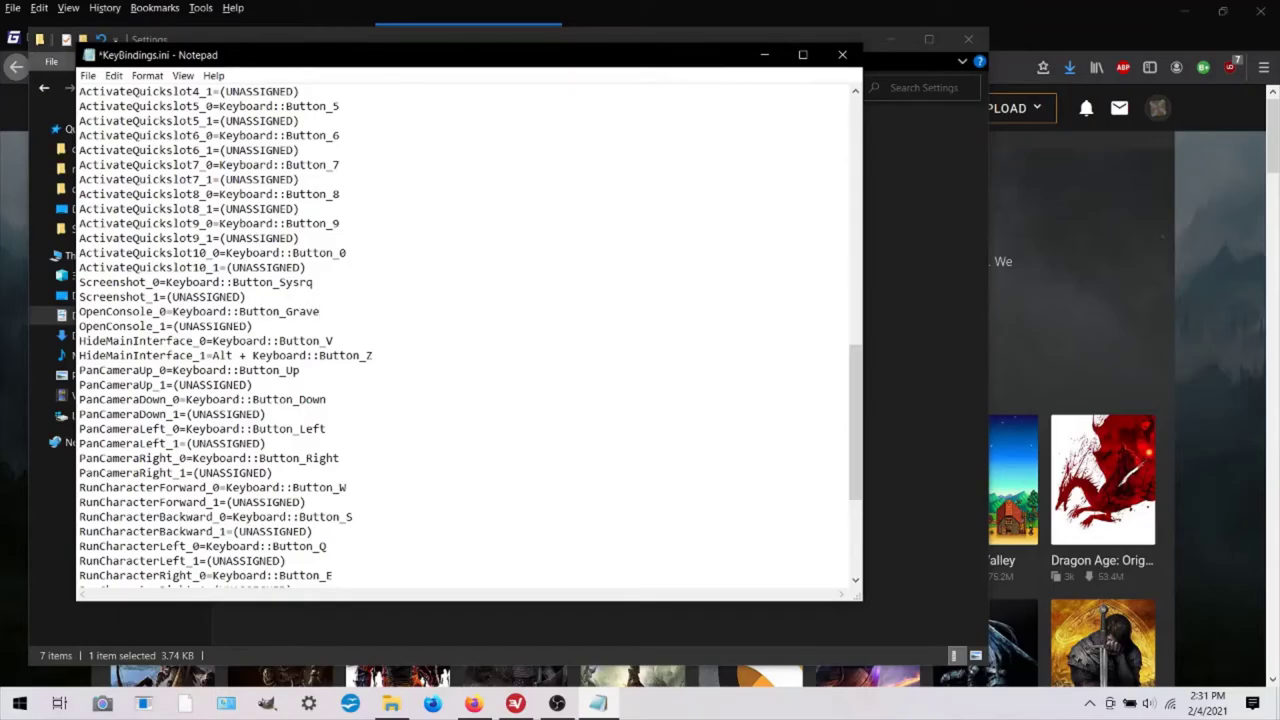
{"action": "key", "text": "BackSpace"}
{"action": "key", "text": "BackSpace"}
{"action": "key", "text": "BackSpace"}
{"action": "key", "text": "BackSpace"}
{"action": "key", "text": "BackSpace"}
{"action": "type", "text": "`"}
{"action": "key", "text": "BackSpace"}
{"action": "type", "text": "`"}
{"action": "key", "text": "BackSpace"}
{"action": "type", "text": "G"}
{"action": "left_click", "coordinate": [88, 76]}
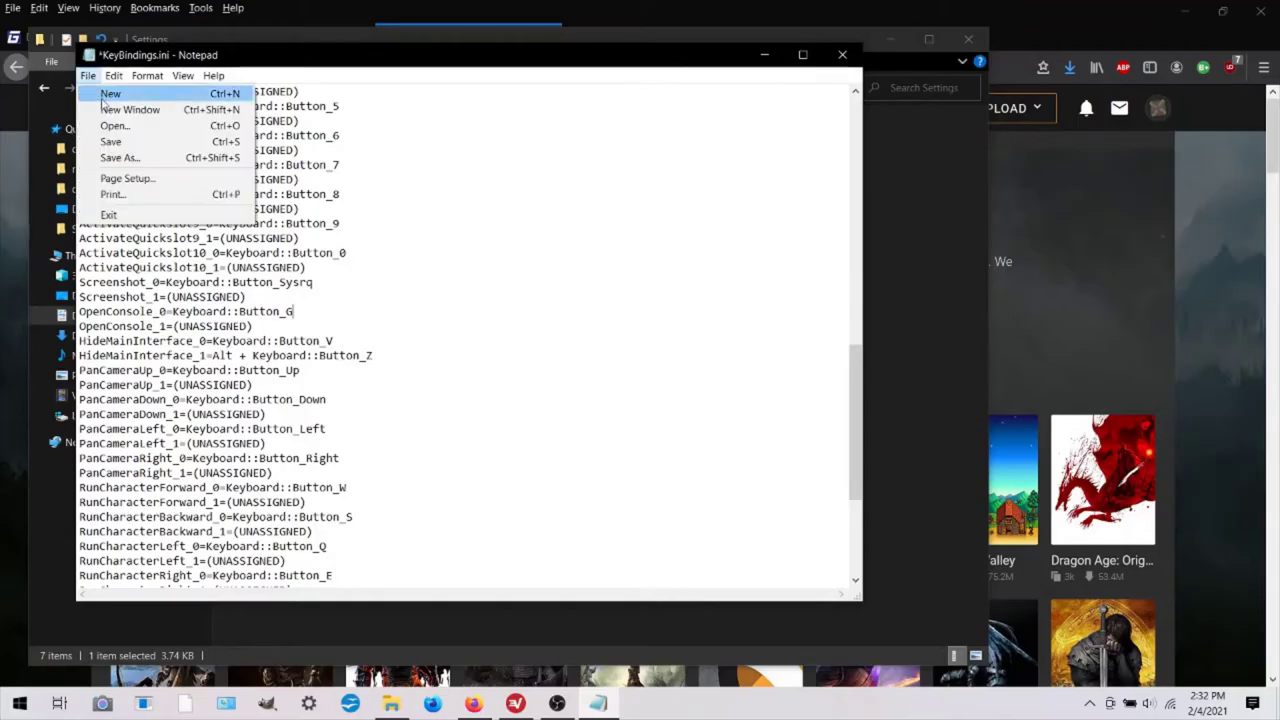
{"action": "left_click", "coordinate": [110, 142]}
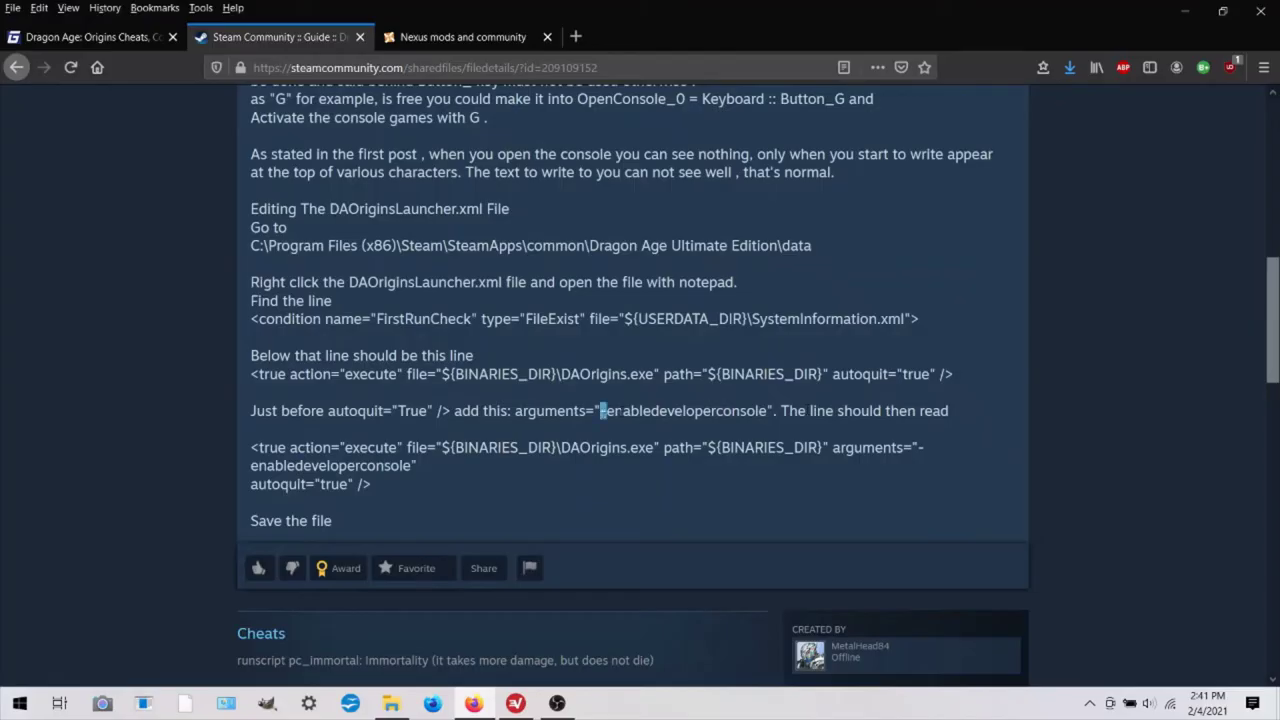
Step: Select the arguments="-enabledeveloperconsole" text in the Steam Community guide
{"action": "left_click_drag", "start_coordinate": [512, 411], "coordinate": [772, 411]}
Step: Open Backup_DAOriginsLauncher.xml from the Dragon Age data folder in Notepad
{"action": "left_click", "coordinate": [391, 703]}
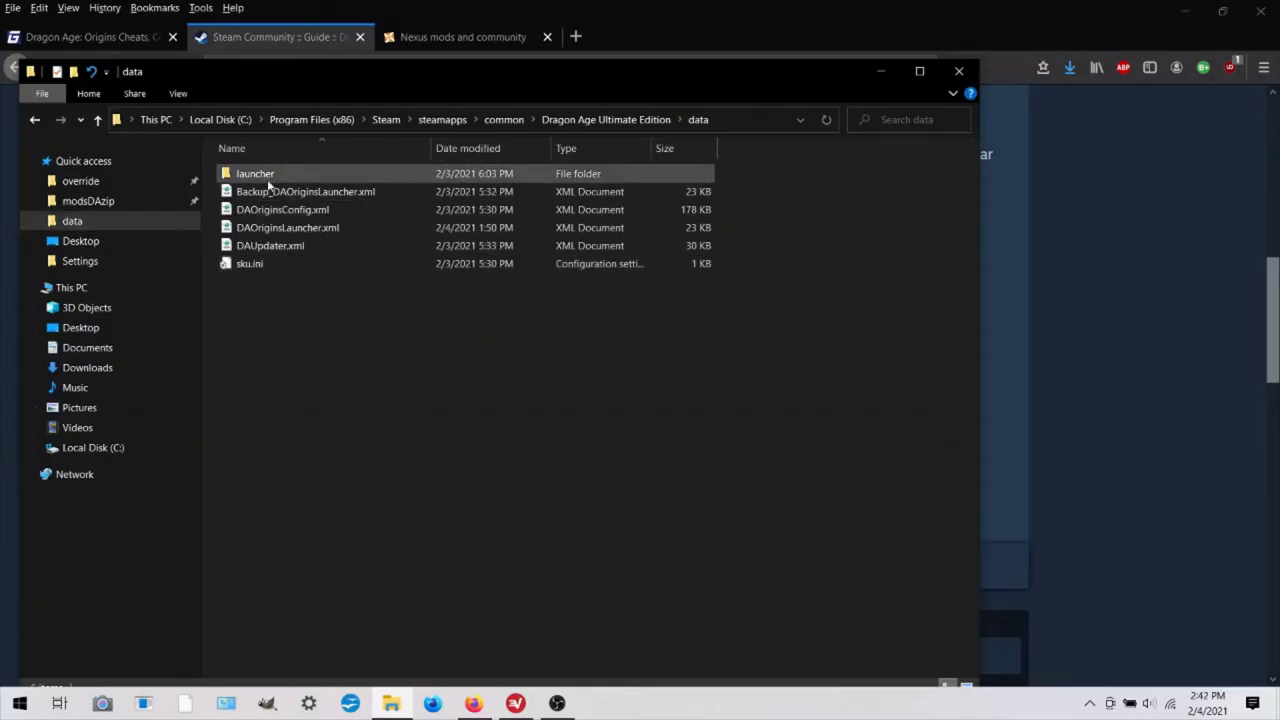
{"action": "double_click", "coordinate": [355, 192]}
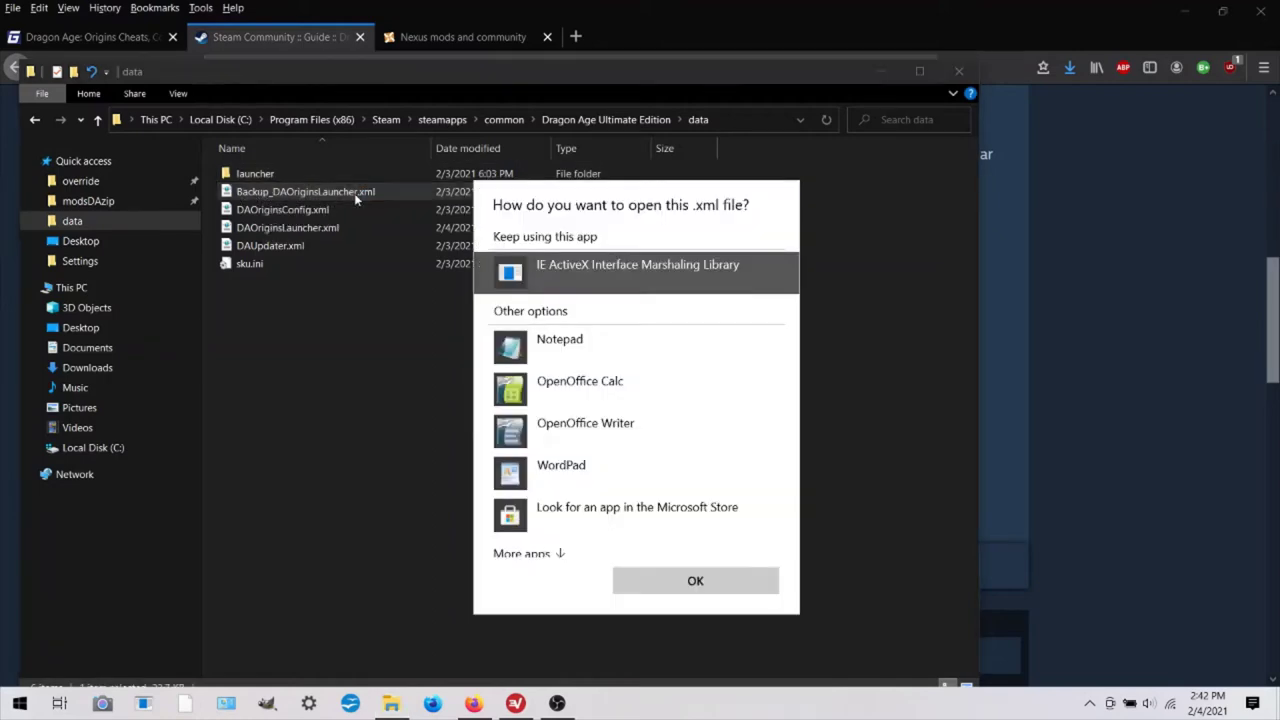
{"action": "left_click", "coordinate": [590, 343]}
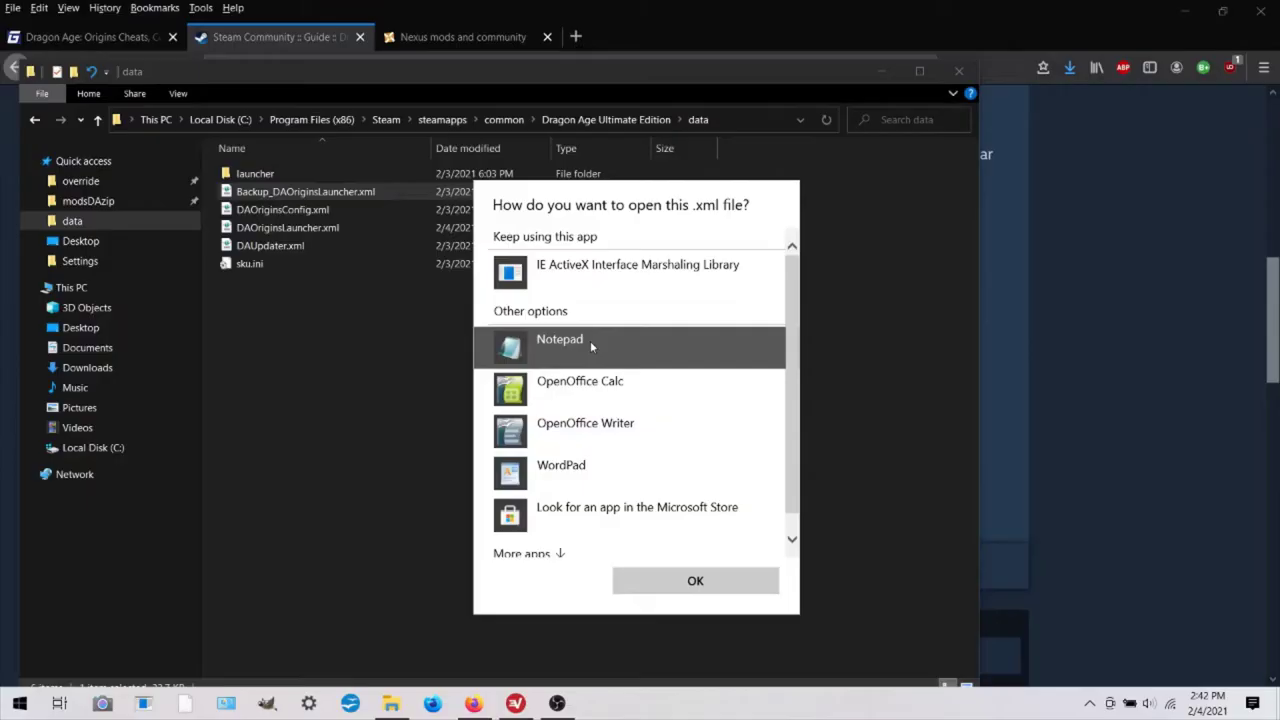
{"action": "left_click", "coordinate": [692, 579]}
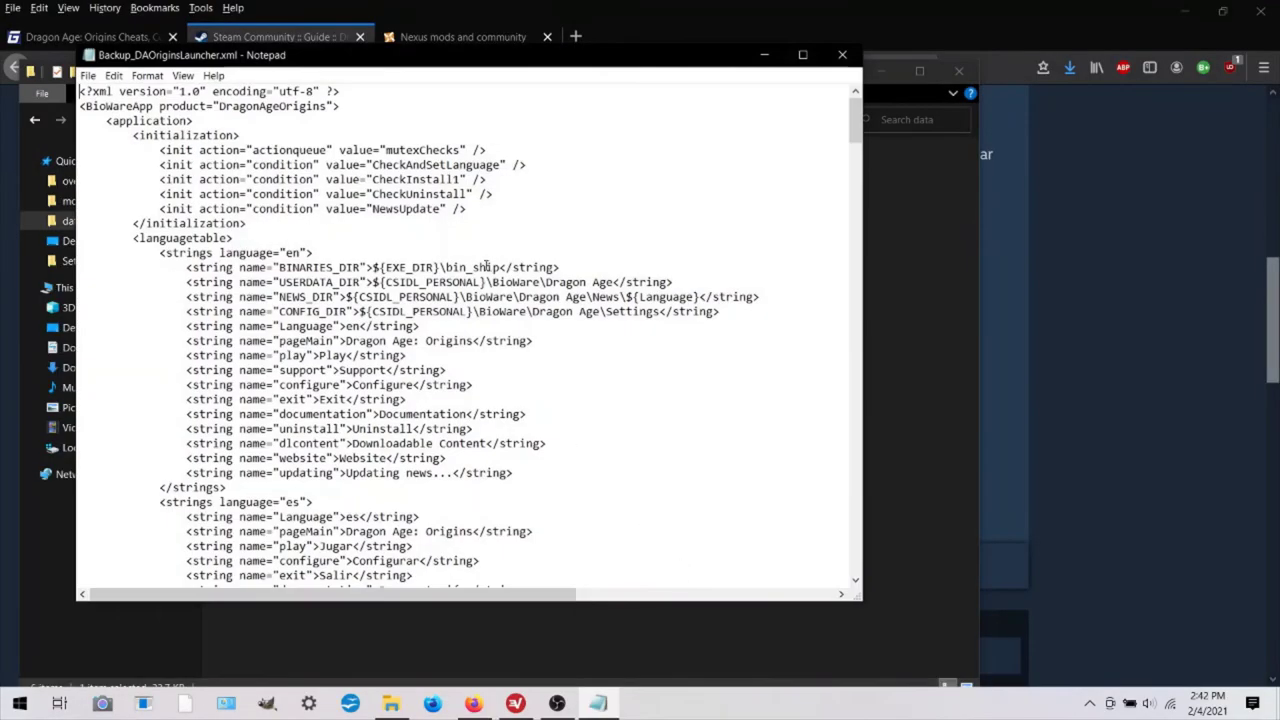
Step: Select the guide's true-action autoquit line and return to the launcher XML in Notepad
{"action": "left_click", "coordinate": [1123, 264]}
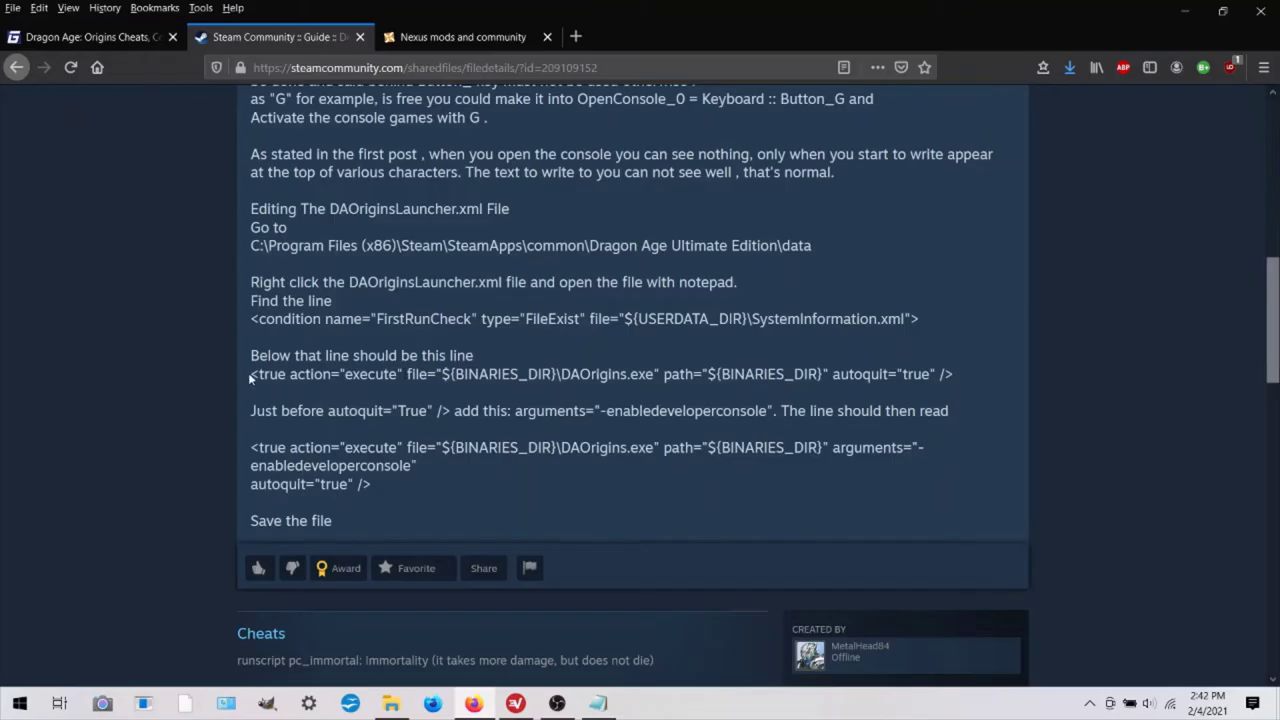
{"action": "left_click_drag", "start_coordinate": [250, 378], "coordinate": [940, 376]}
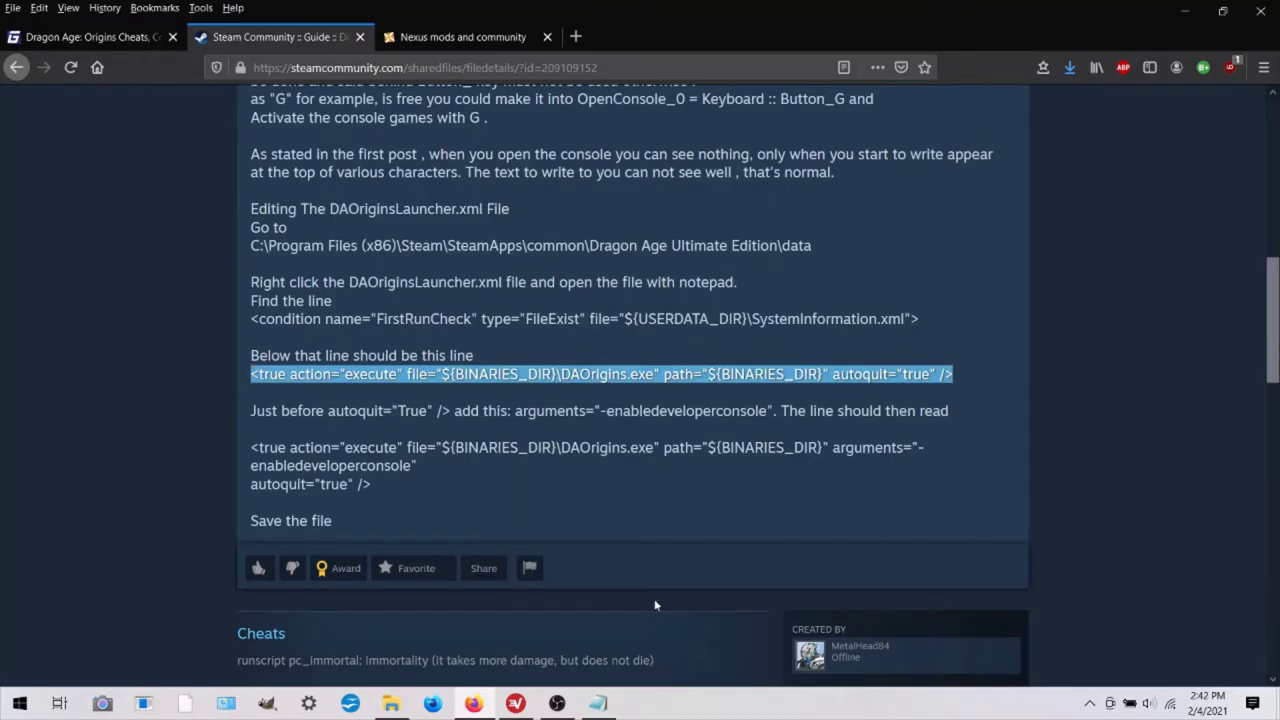
{"action": "left_click", "coordinate": [598, 703]}
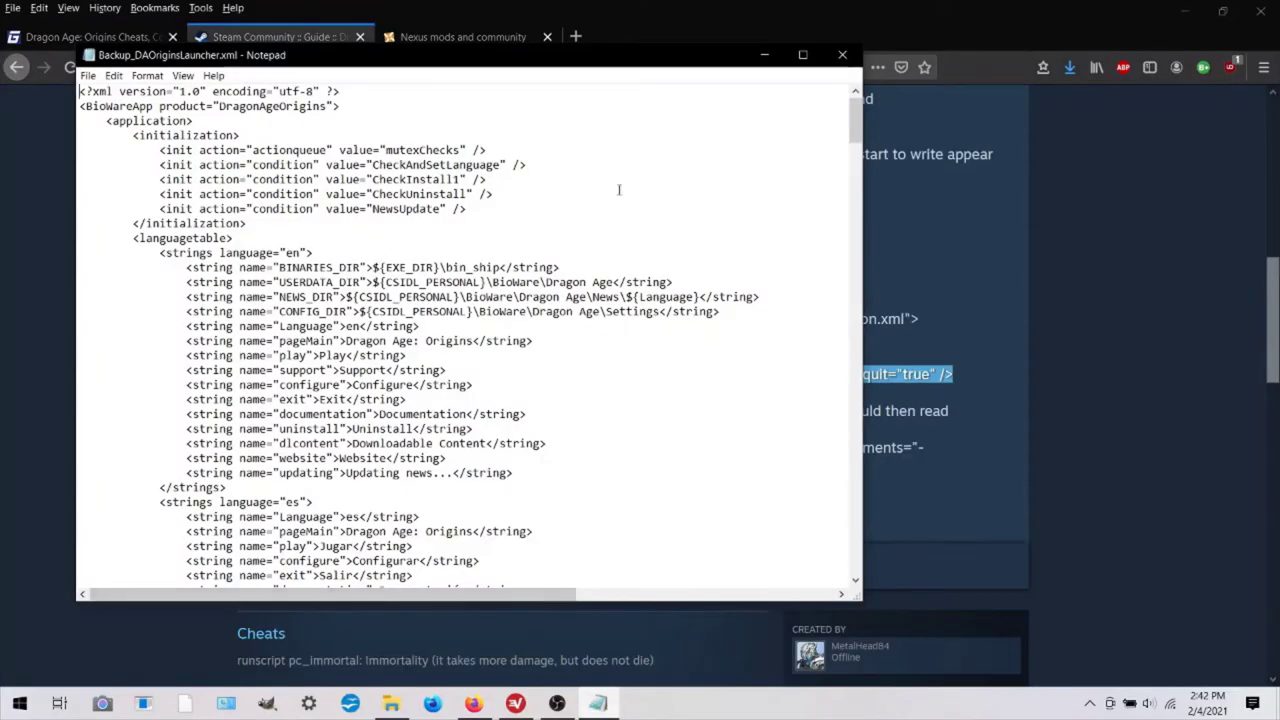
{"action": "mouse_move", "coordinate": [855, 120]}
{"action": "left_mouse_down"}
{"action": "mouse_move", "coordinate": [903, 565]}
{"action": "mouse_move", "coordinate": [858, 100]}
{"action": "left_mouse_up"}
Step: Search the launcher file for that line, locating the FirstRunCheck DAOrigins.exe autoquit entry
{"action": "left_click", "coordinate": [113, 75]}
{"action": "left_click", "coordinate": [160, 211]}
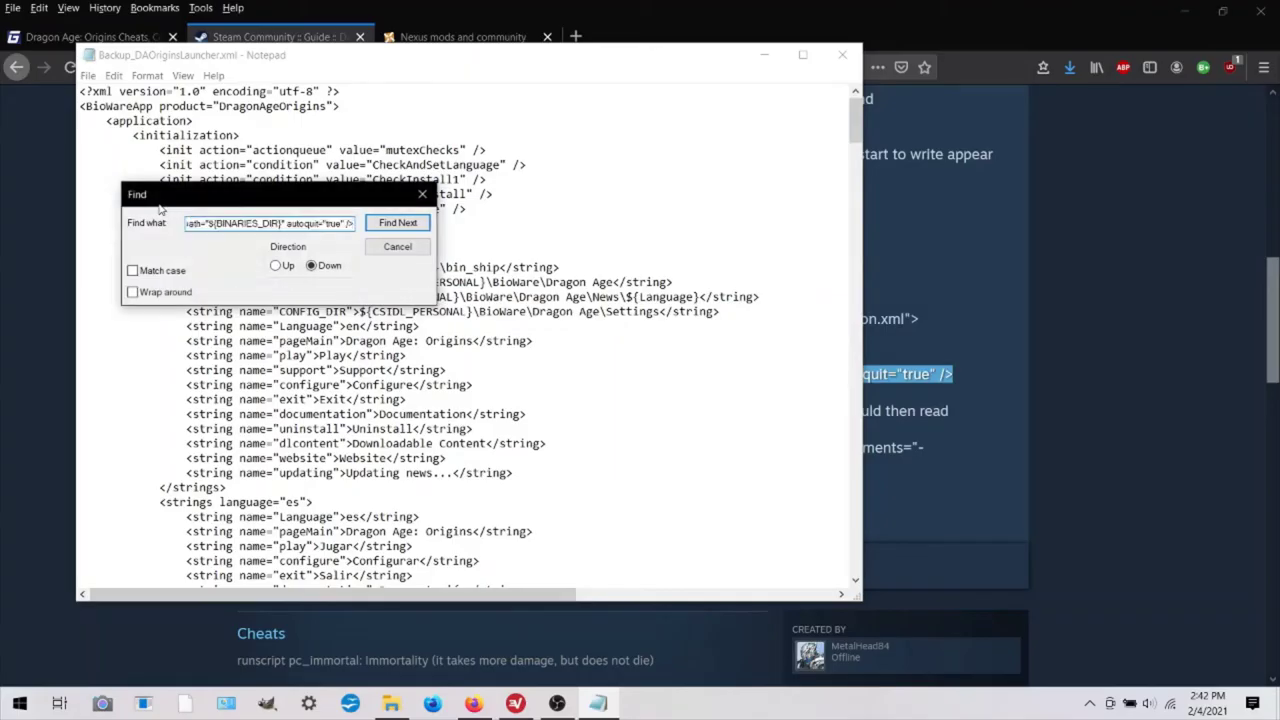
{"action": "left_click", "coordinate": [397, 223]}
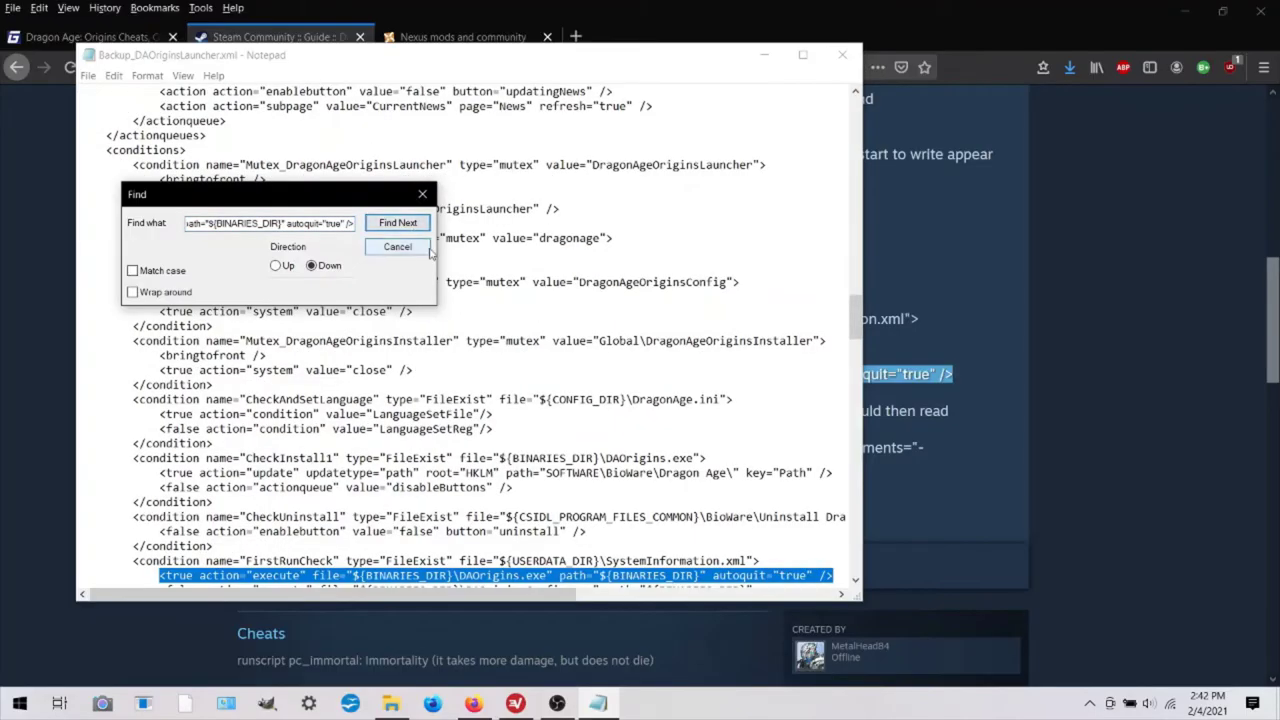
{"action": "left_click", "coordinate": [409, 228]}
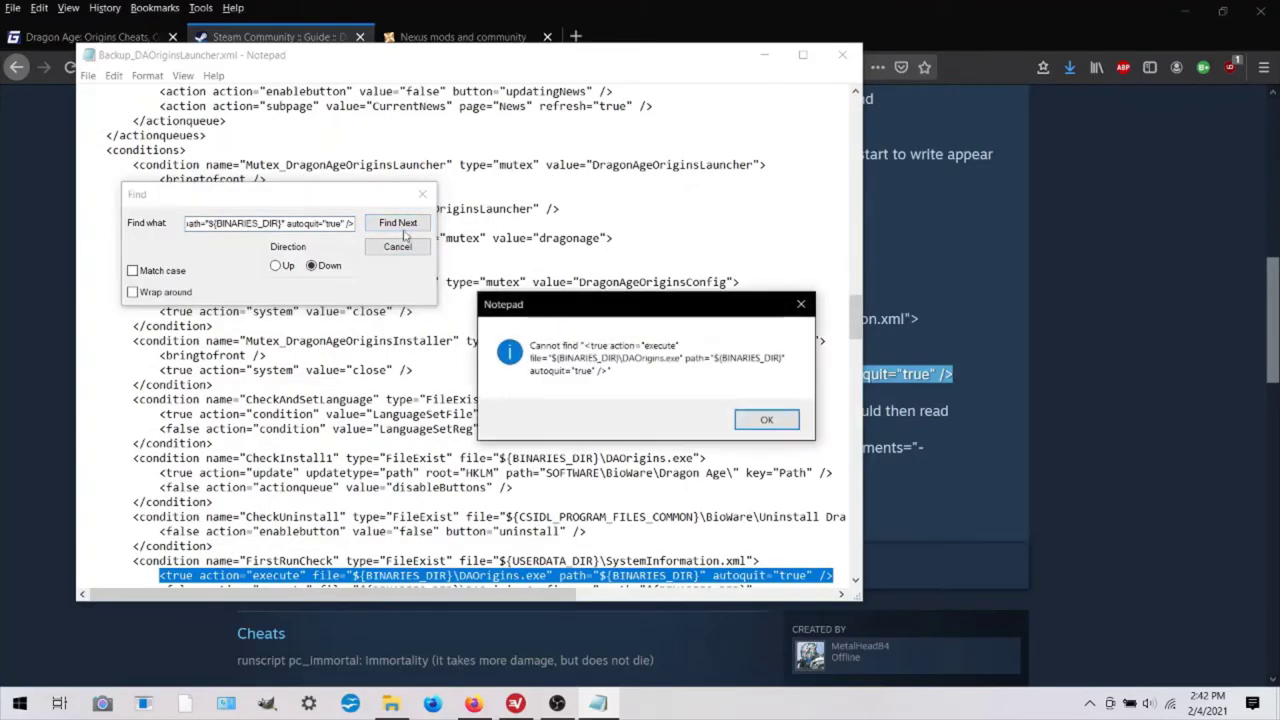
{"action": "left_click", "coordinate": [770, 422]}
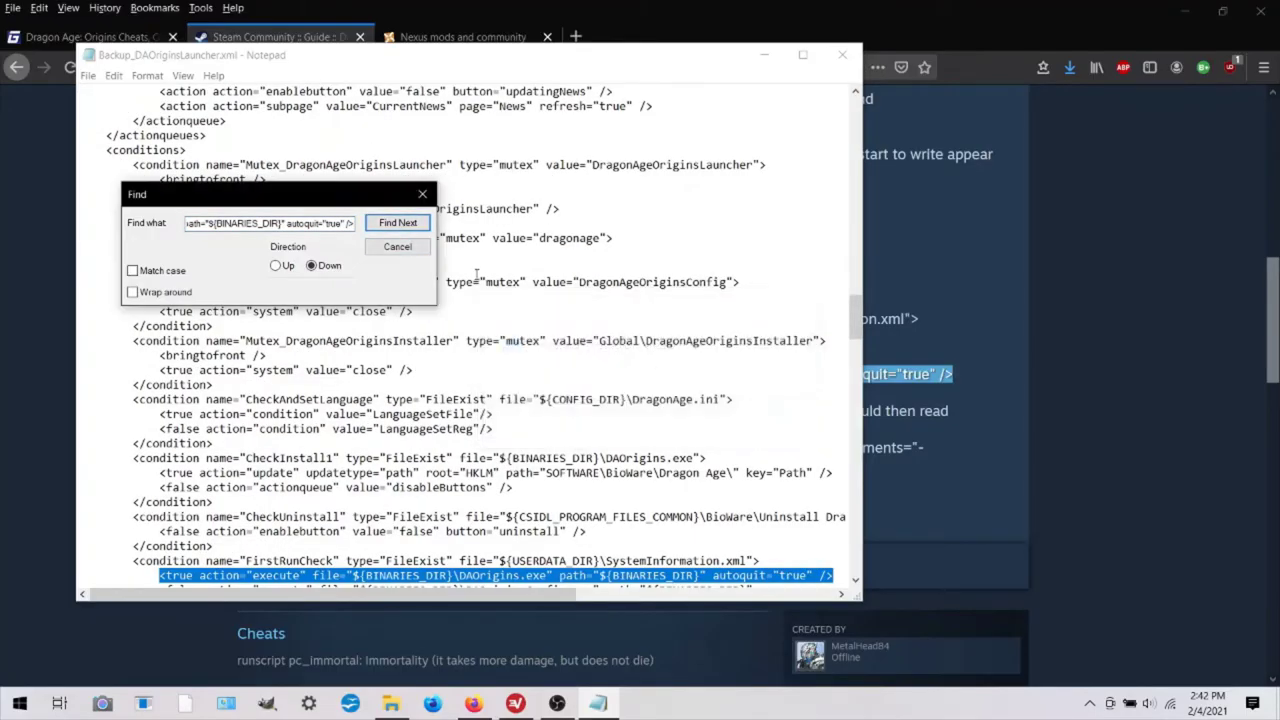
{"action": "left_click", "coordinate": [397, 247]}
{"action": "scroll", "coordinate": [670, 349], "scroll_direction": "down", "scroll_amount": 2}
{"action": "scroll", "coordinate": [670, 349], "scroll_direction": "down", "scroll_amount": 3}
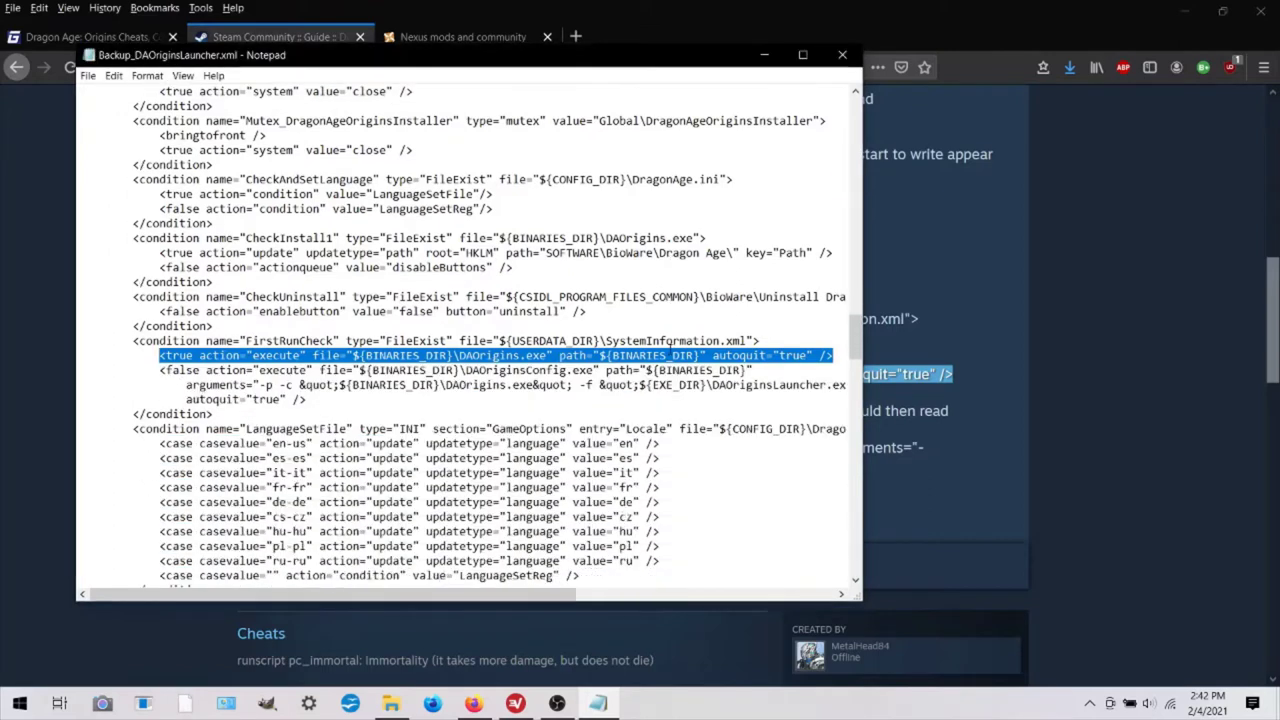
Step: Select the arguments="-enabledeveloperconsole" text in the Steam guide to copy
{"action": "left_click", "coordinate": [605, 370]}
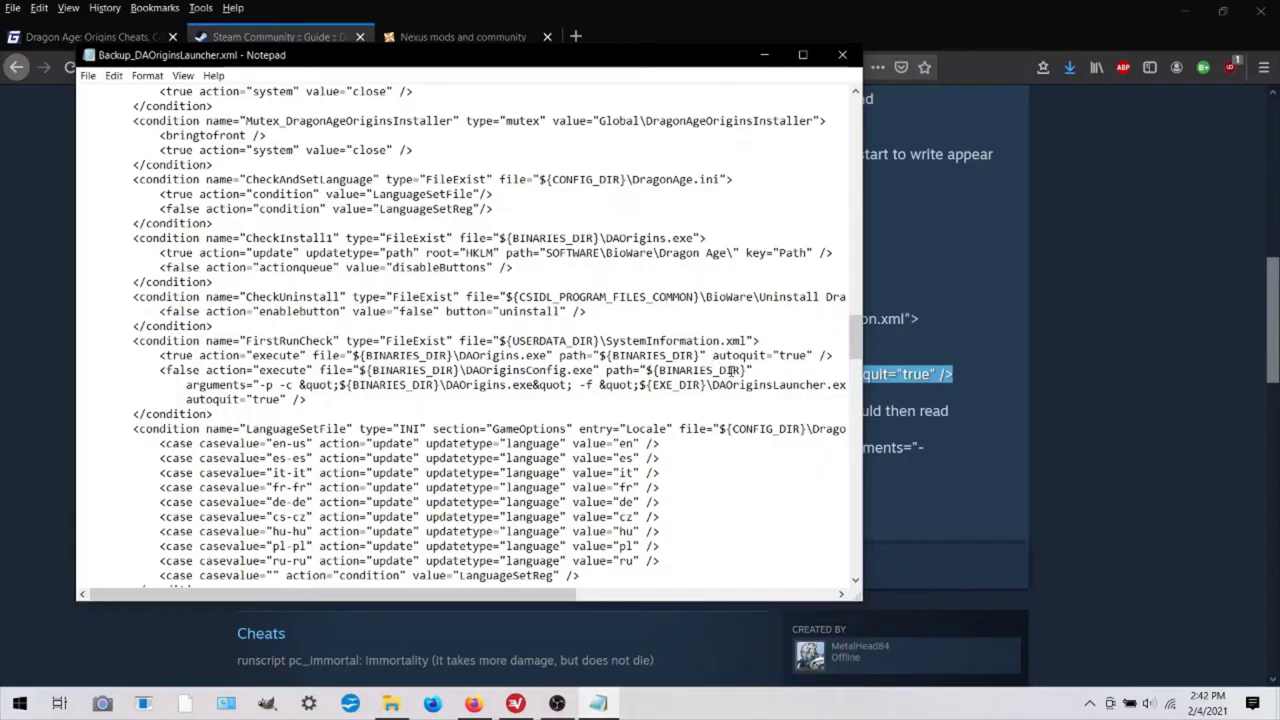
{"action": "left_click", "coordinate": [986, 397]}
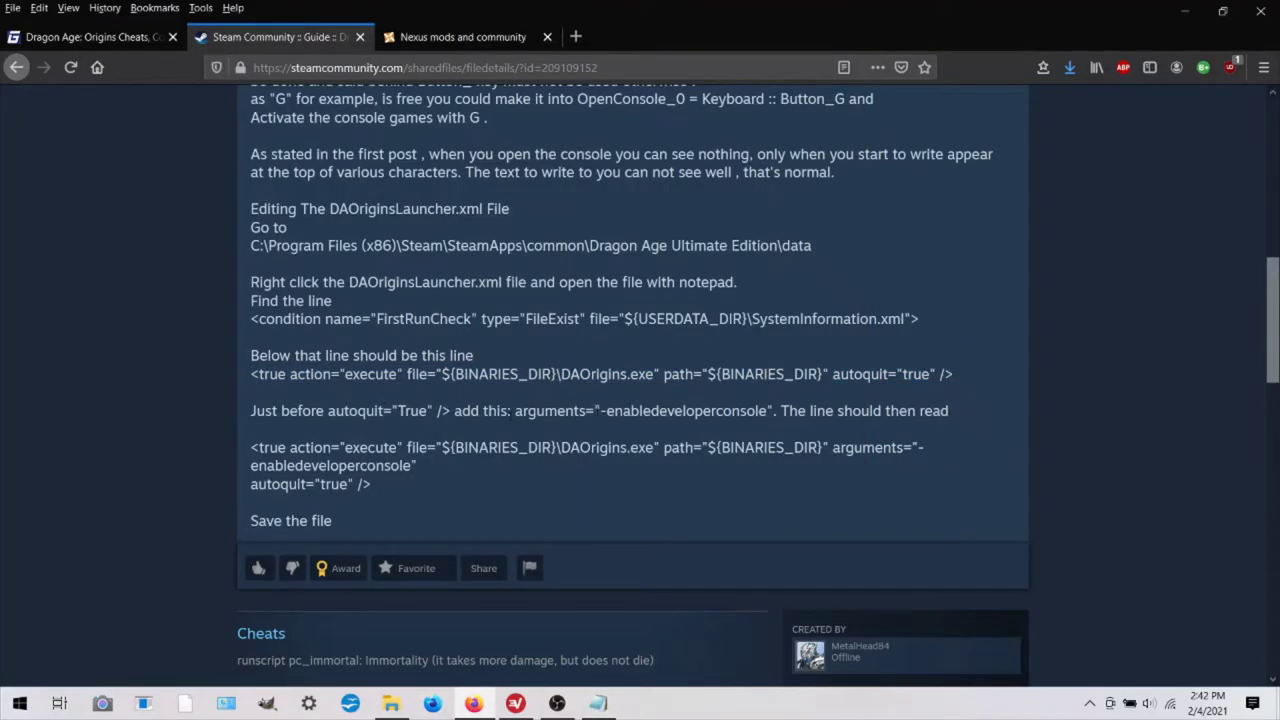
{"action": "left_click_drag", "start_coordinate": [515, 411], "coordinate": [772, 411]}
{"action": "key", "text": "ctrl+c"}
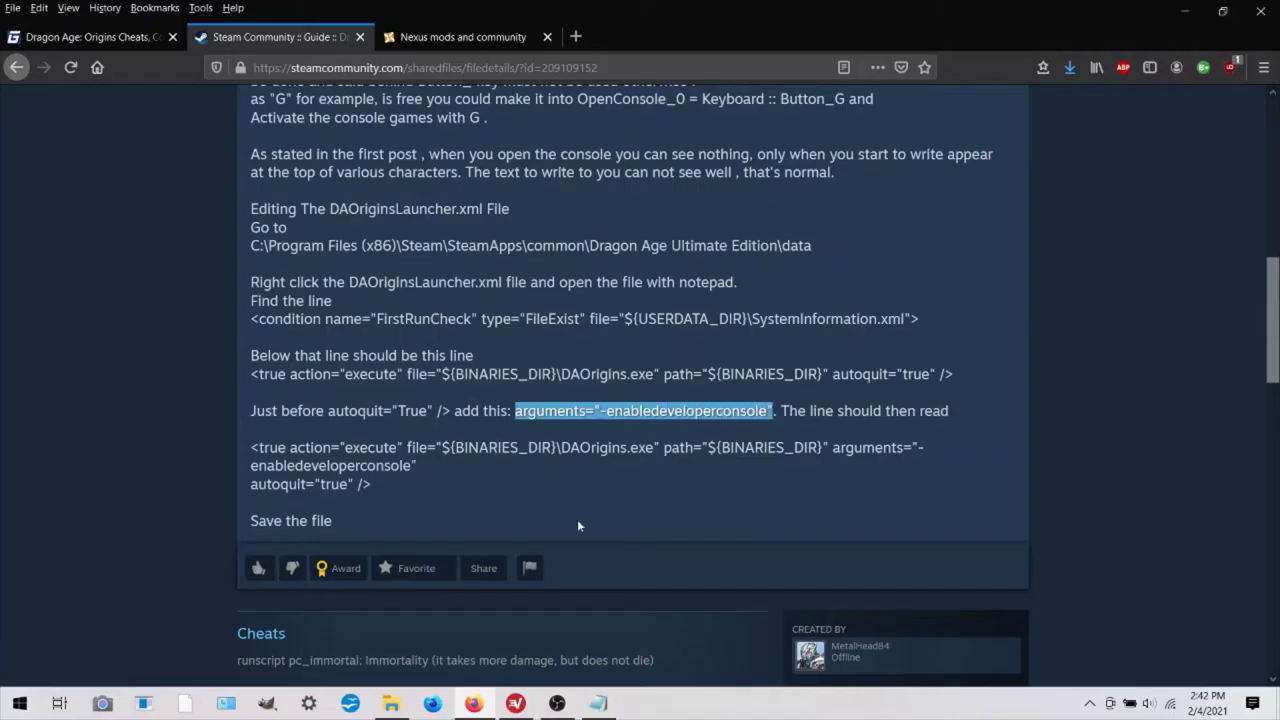
Step: Paste the argument before autoquit on the FirstRunCheck line, add a space, and close Notepad
{"action": "left_click", "coordinate": [600, 704]}
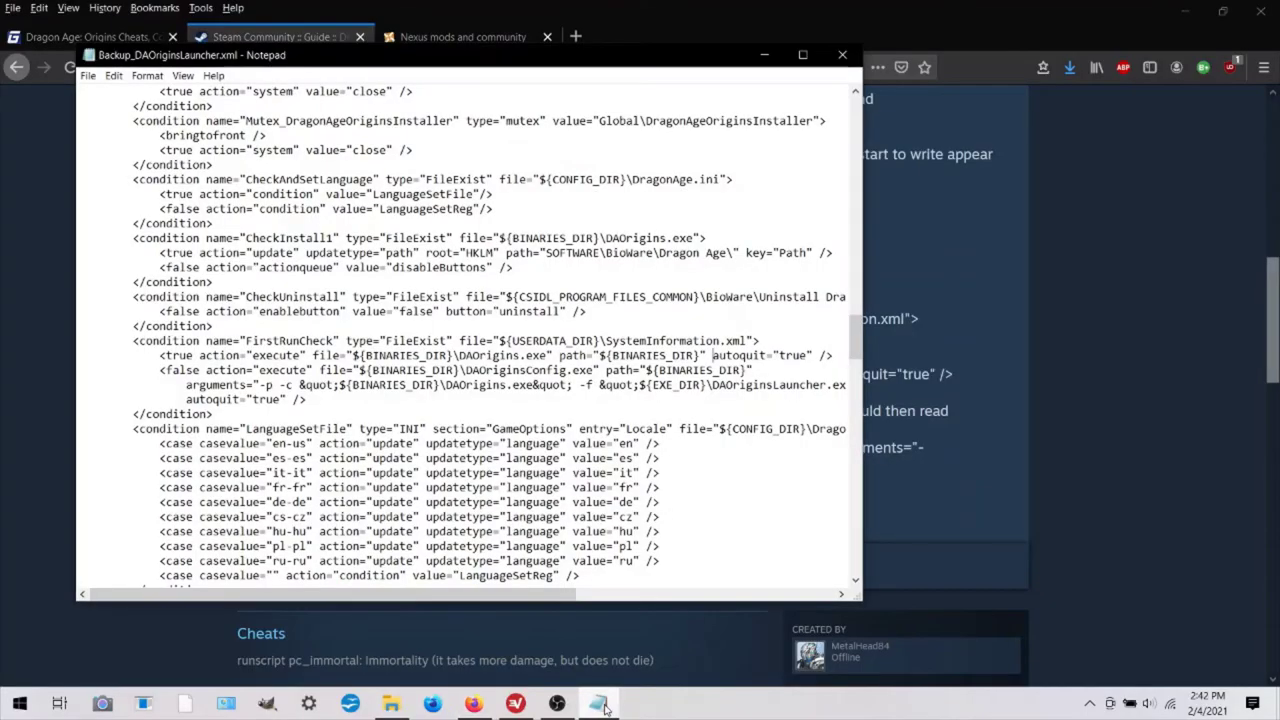
{"action": "left_click", "coordinate": [711, 355]}
{"action": "key", "text": "ctrl+v"}
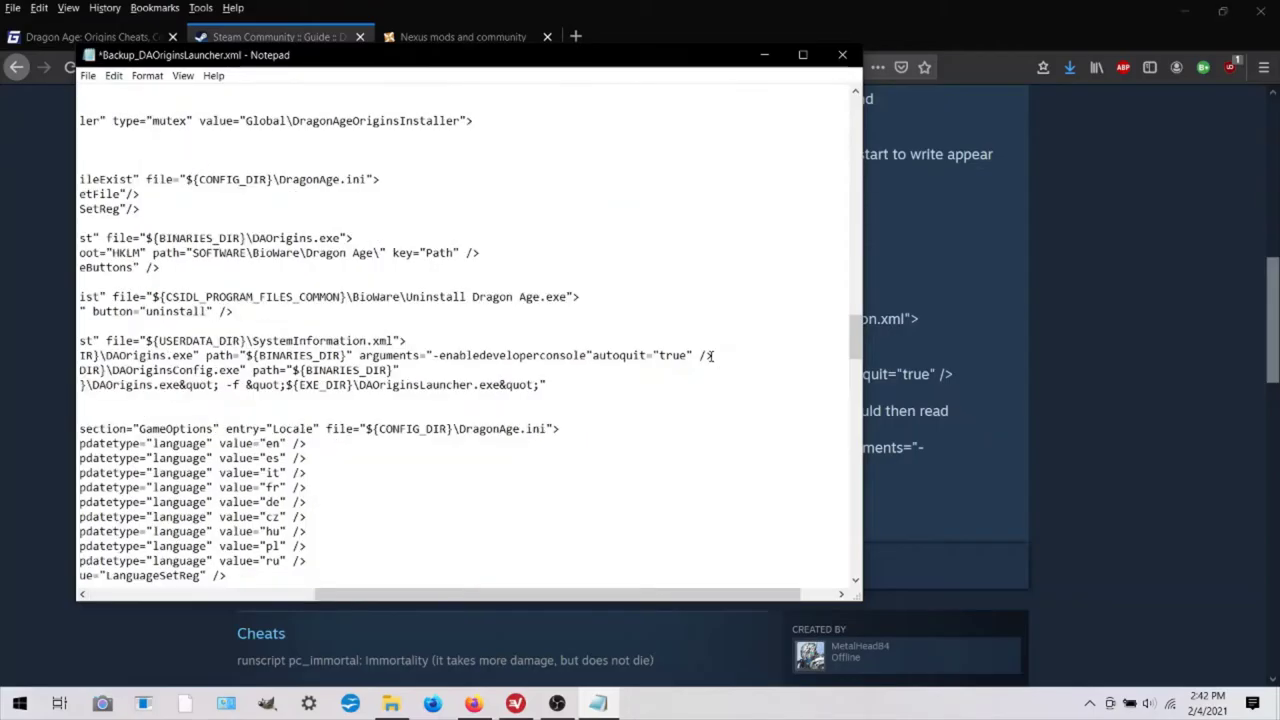
{"action": "left_click", "coordinate": [594, 355]}
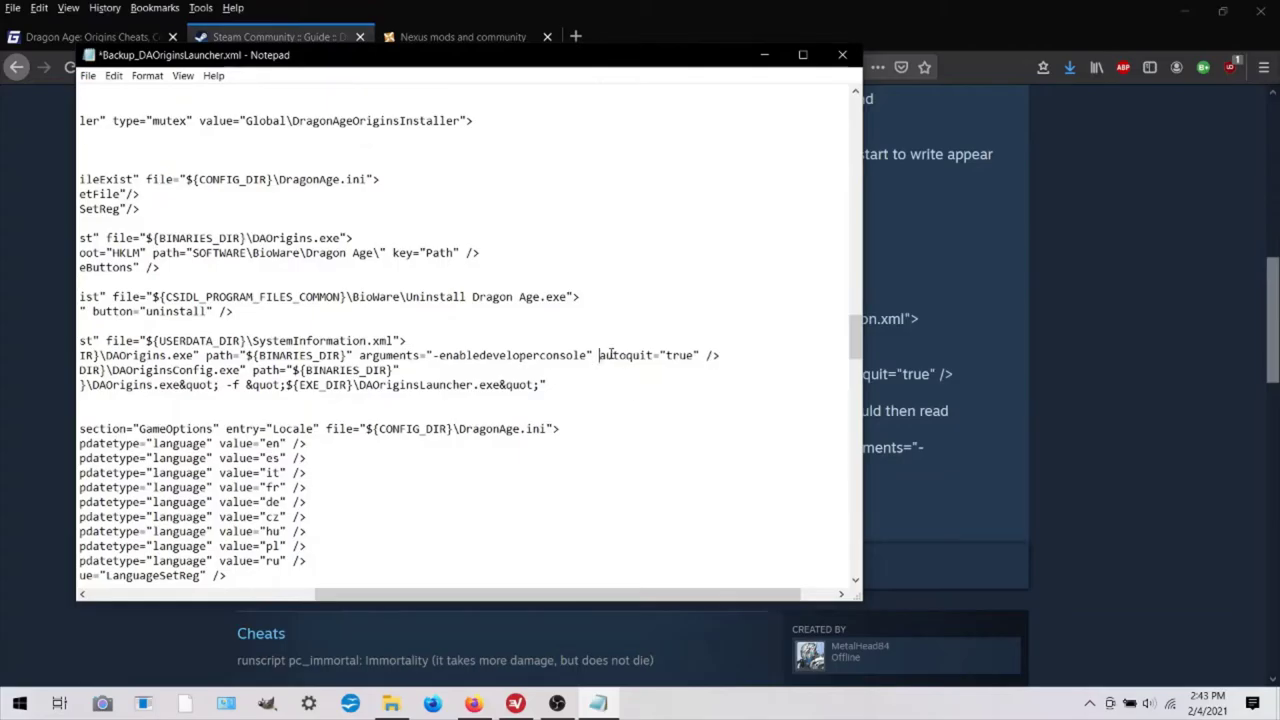
{"action": "key", "text": "Left"}
{"action": "key", "text": "Left"}
{"action": "key", "text": "Left"}
{"action": "key", "text": "Left"}
{"action": "key", "text": "Left"}
{"action": "key", "text": "Left"}
{"action": "key", "text": "Left"}
{"action": "key", "text": "Left"}
{"action": "key", "text": "Left"}
{"action": "key", "text": "Left"}
{"action": "key", "text": "Left"}
{"action": "key", "text": "Left"}
{"action": "key", "text": "Left"}
{"action": "key", "text": "Left"}
{"action": "key", "text": "Left"}
{"action": "key", "text": "Left"}
{"action": "key", "text": "Left"}
{"action": "key", "text": "Left"}
{"action": "key", "text": "Left"}
{"action": "key", "text": "Left"}
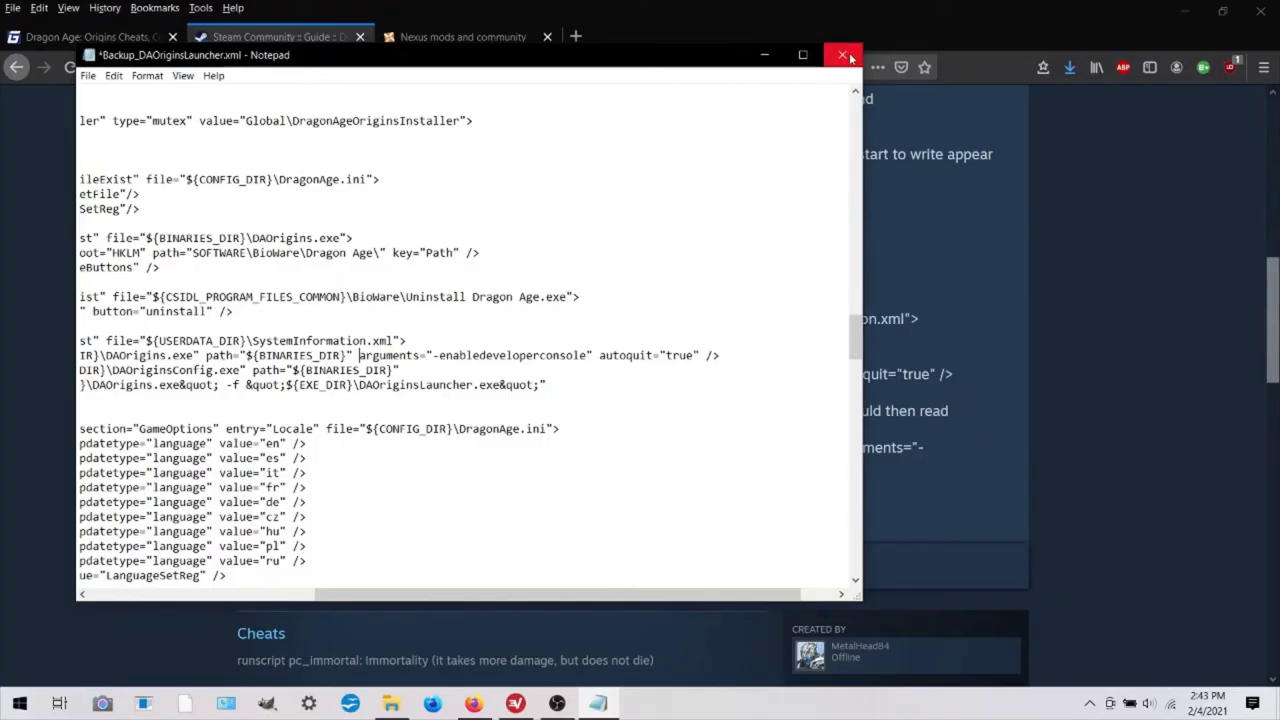
{"action": "left_click", "coordinate": [850, 58]}
Step: Discard the XML edit, scroll through the Steam guide, and select its page address
{"action": "left_click", "coordinate": [664, 382]}
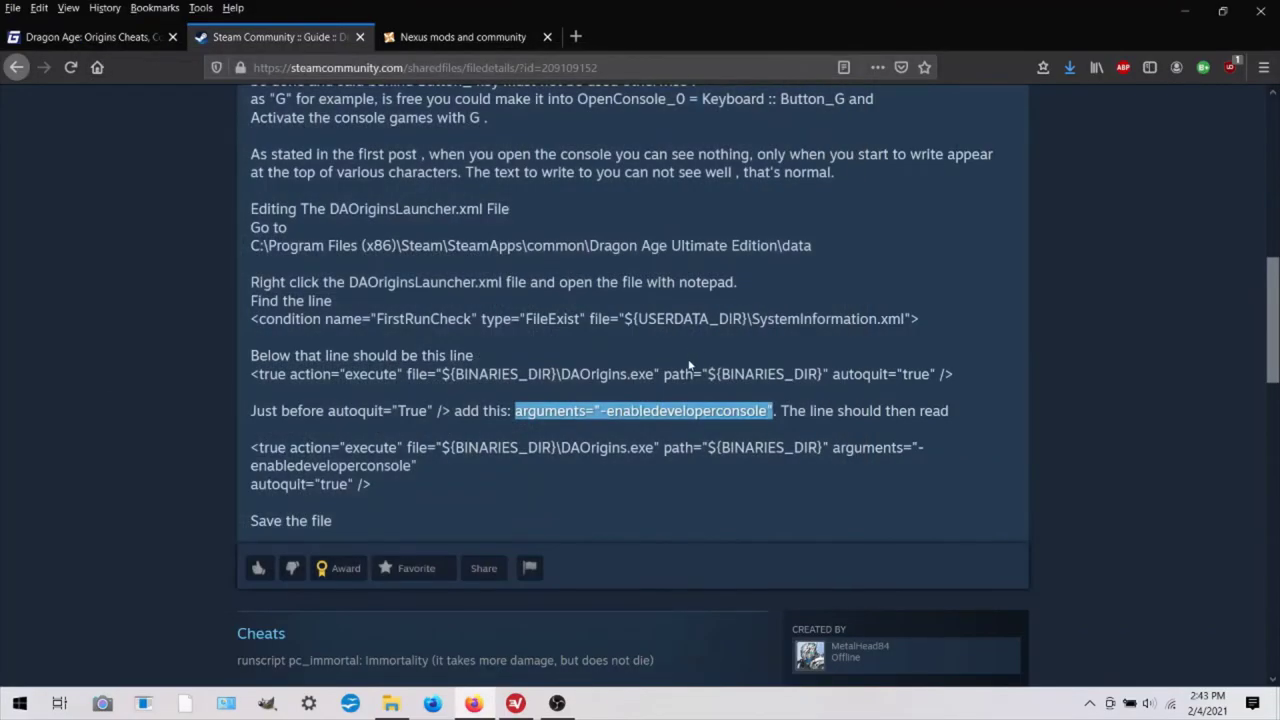
{"action": "scroll", "coordinate": [694, 364], "scroll_direction": "up", "scroll_amount": 2}
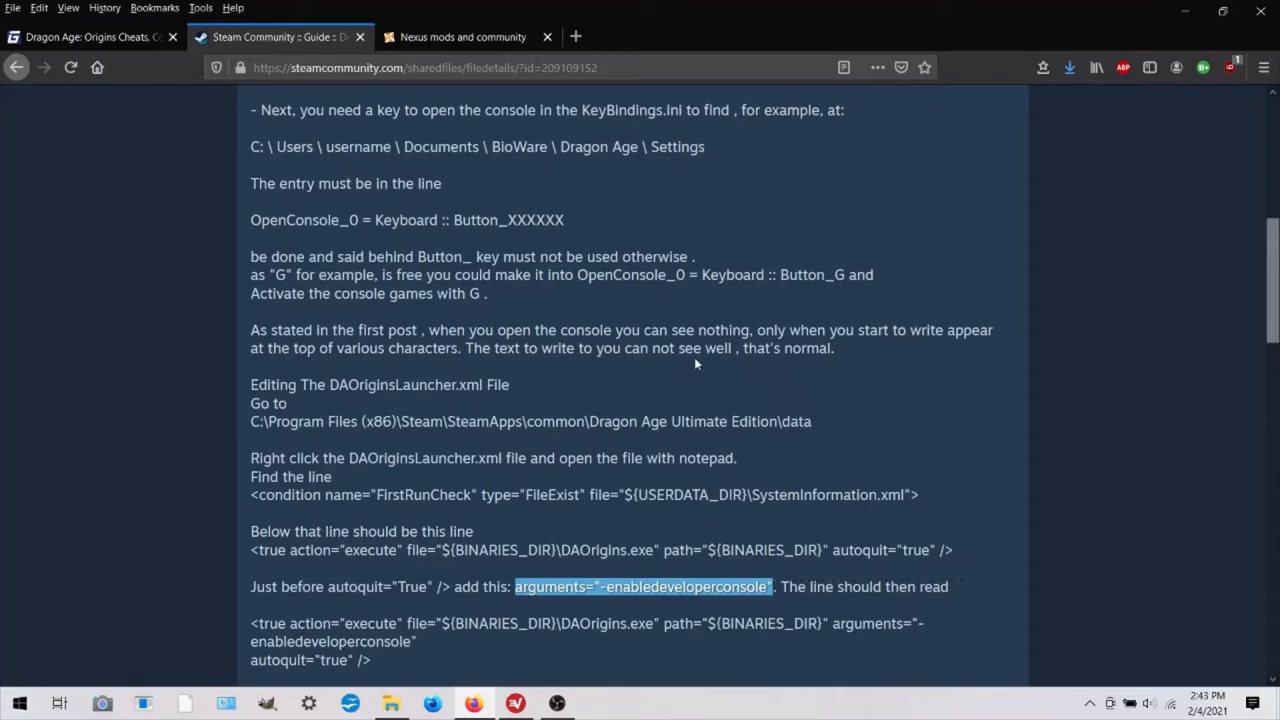
{"action": "scroll", "coordinate": [563, 531], "scroll_direction": "down", "scroll_amount": 2}
{"action": "left_click", "coordinate": [815, 361]}
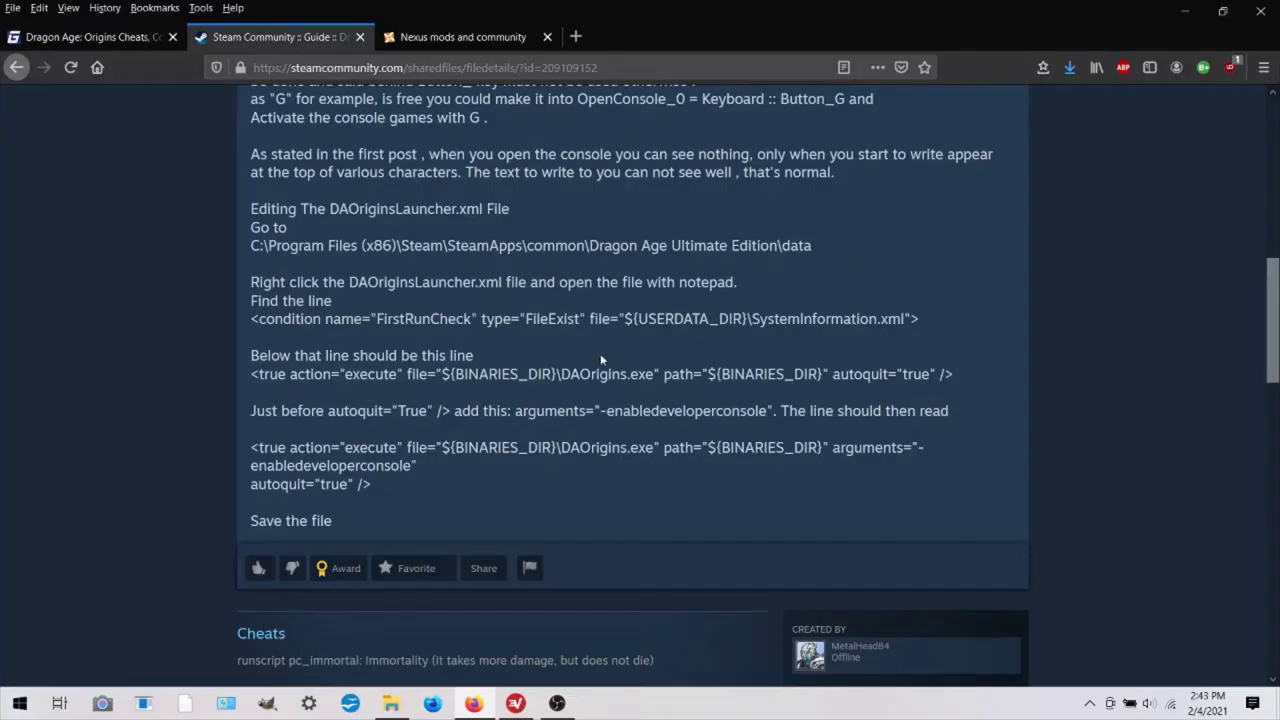
{"action": "left_click_drag", "start_coordinate": [636, 67], "coordinate": [186, 70]}
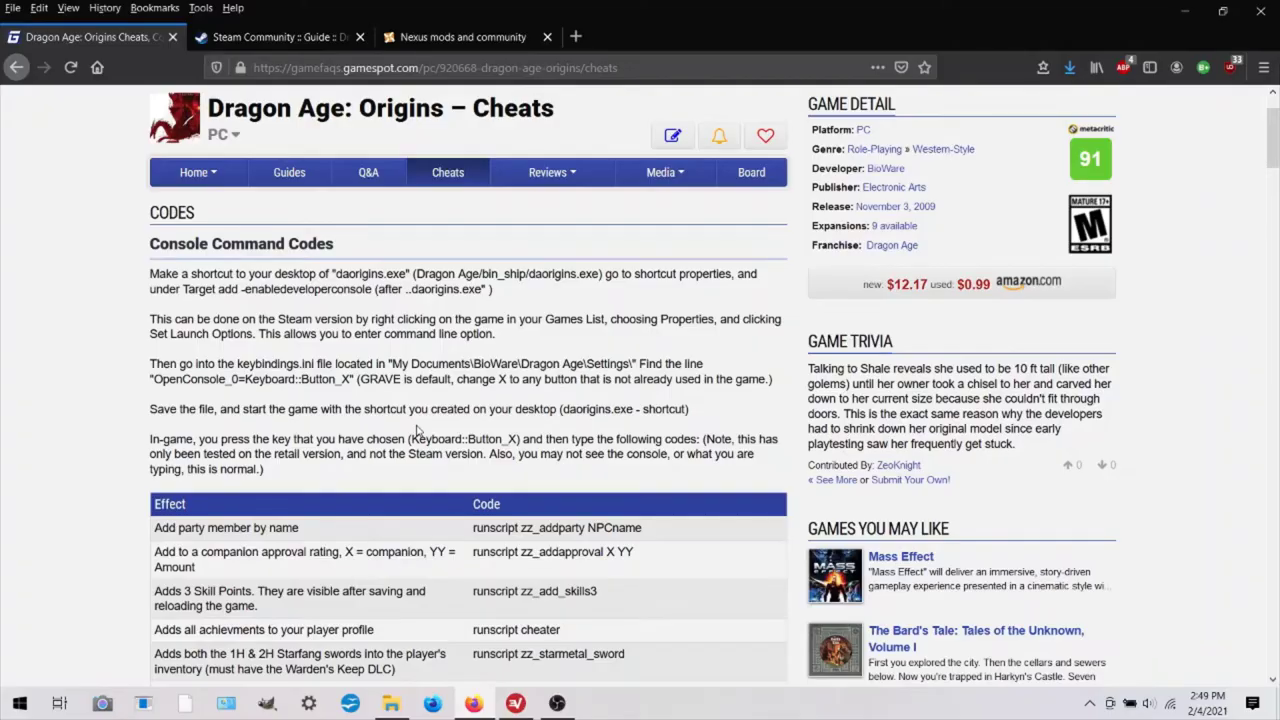
{"action": "scroll", "coordinate": [260, 350], "scroll_direction": "down", "scroll_amount": 3}
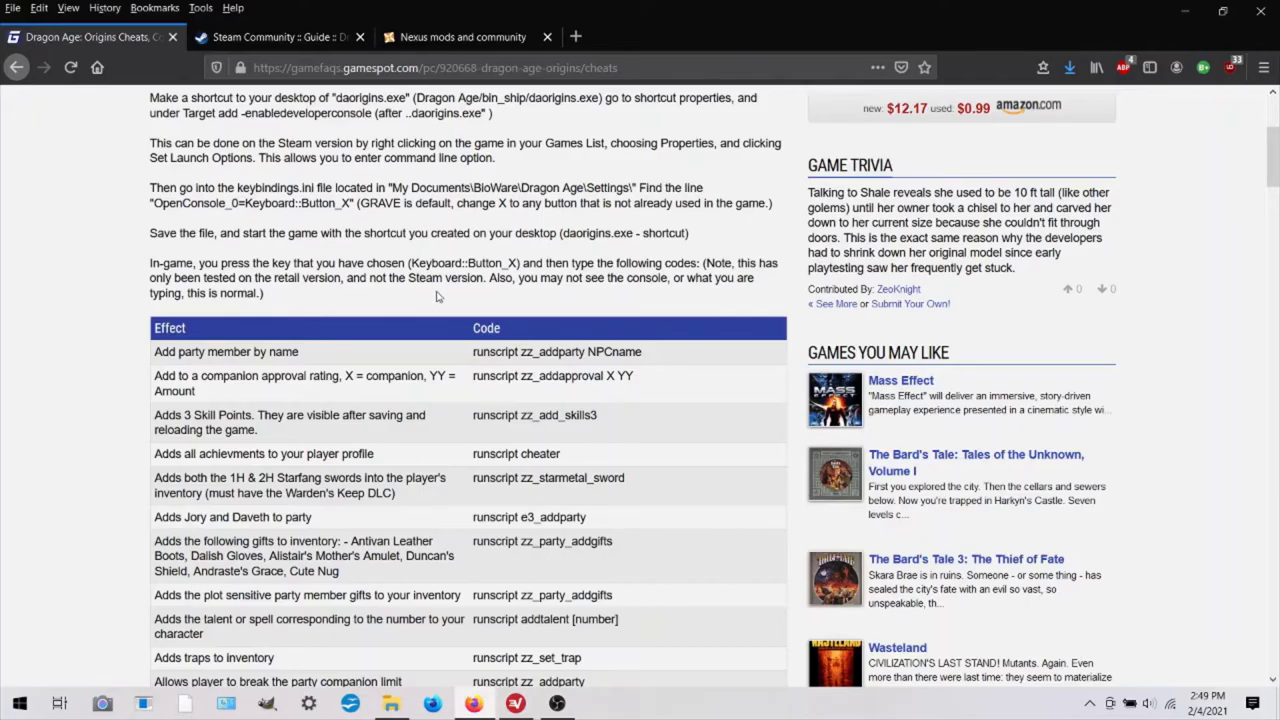
{"action": "scroll", "coordinate": [600, 445], "scroll_direction": "down", "scroll_amount": 3}
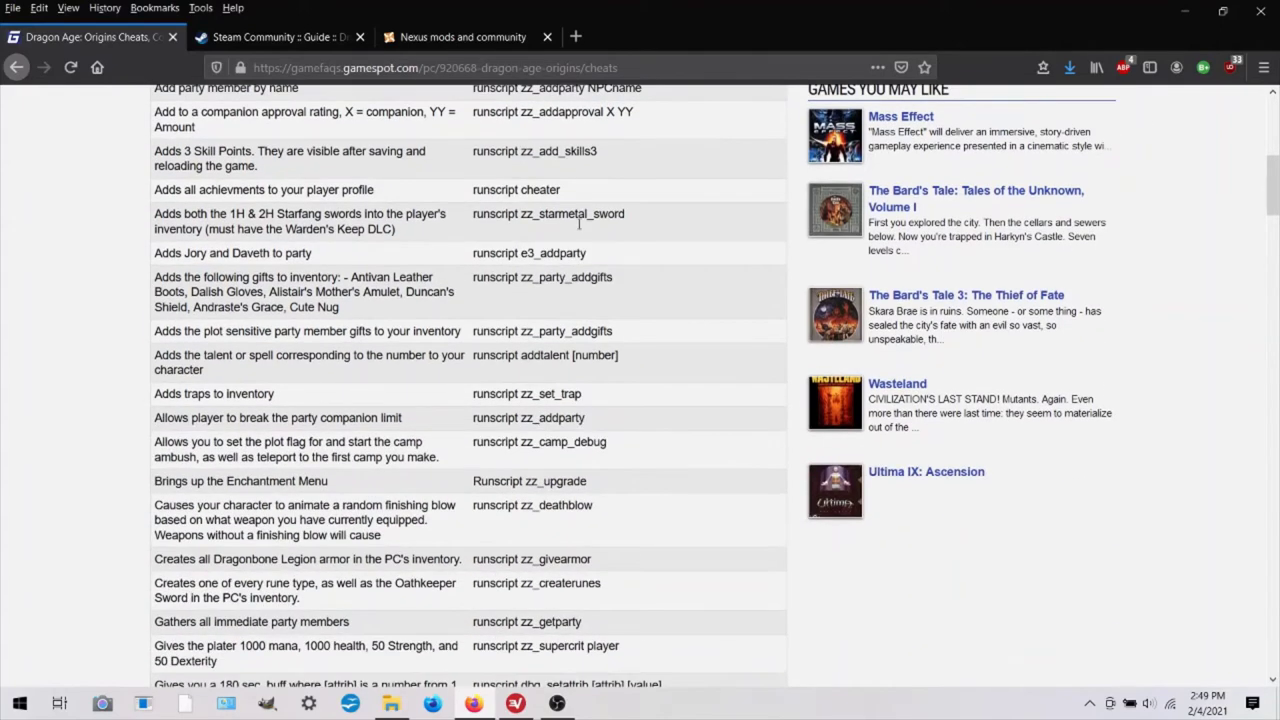
{"action": "scroll", "coordinate": [495, 246], "scroll_direction": "up", "scroll_amount": 2}
{"action": "scroll", "coordinate": [546, 272], "scroll_direction": "down", "scroll_amount": 3}
{"action": "scroll", "coordinate": [546, 272], "scroll_direction": "down", "scroll_amount": 2}
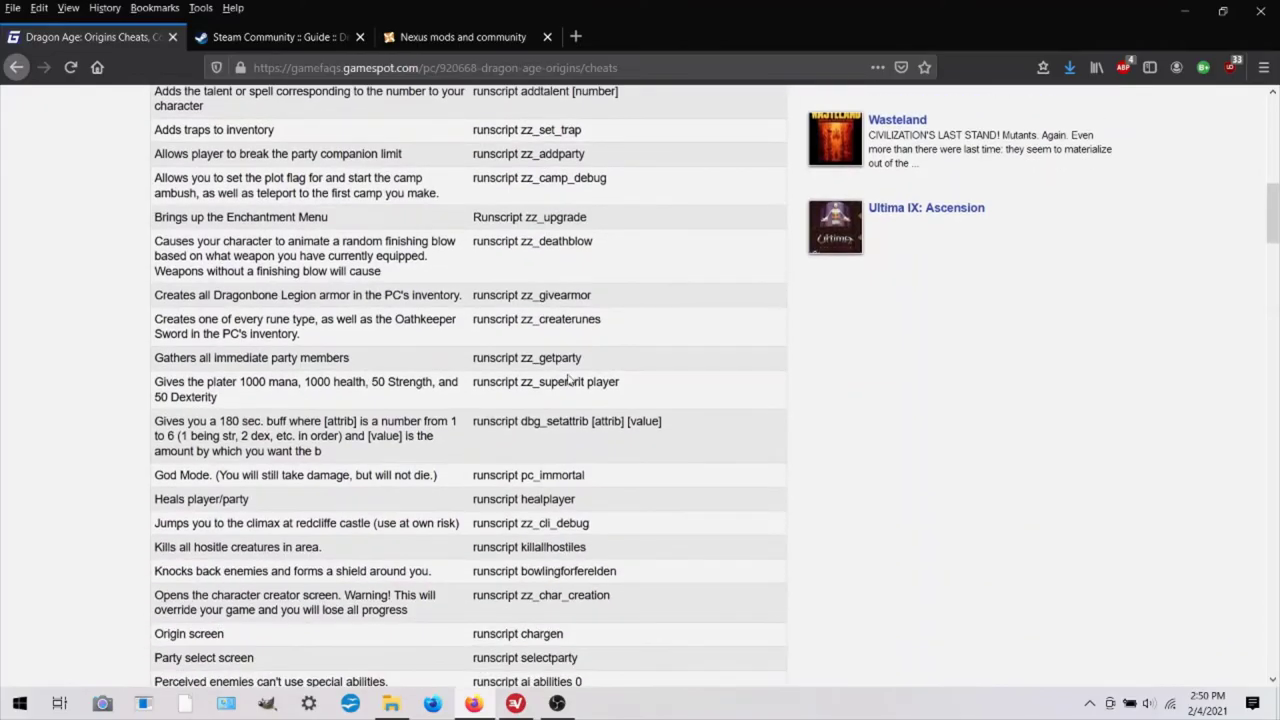
{"action": "left_click_drag", "start_coordinate": [474, 421], "coordinate": [668, 429]}
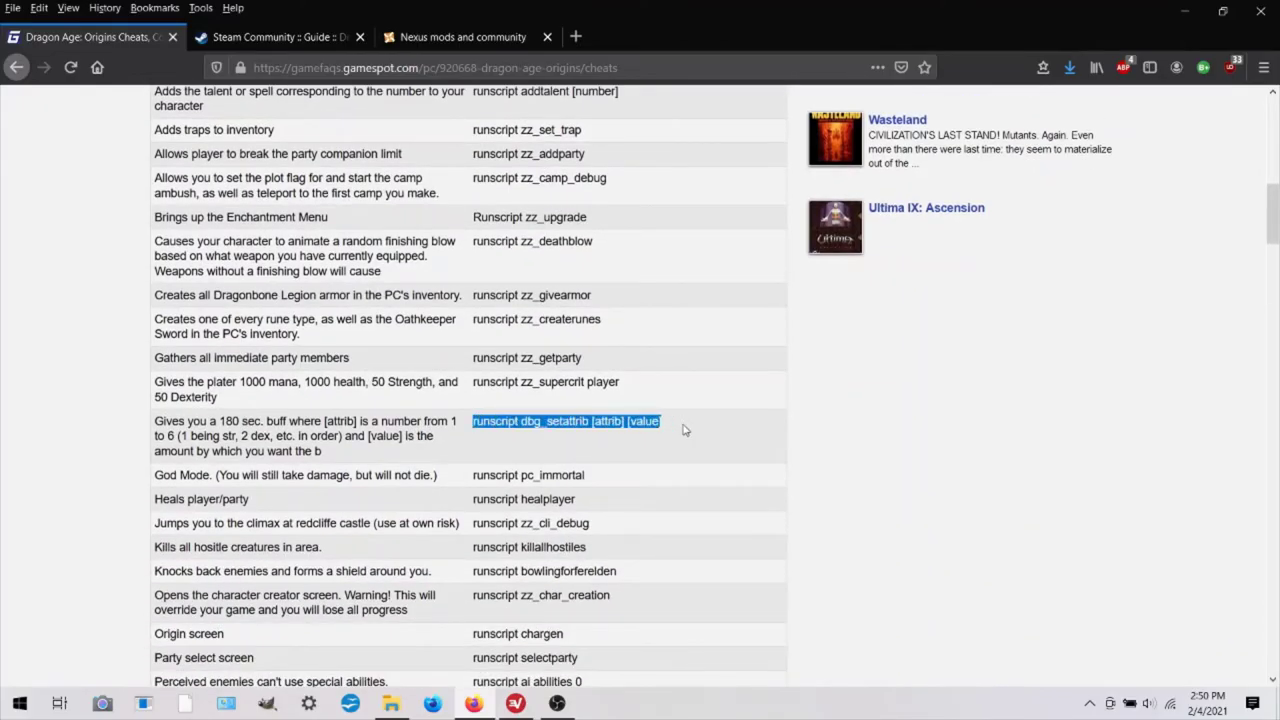
{"action": "left_click", "coordinate": [475, 430]}
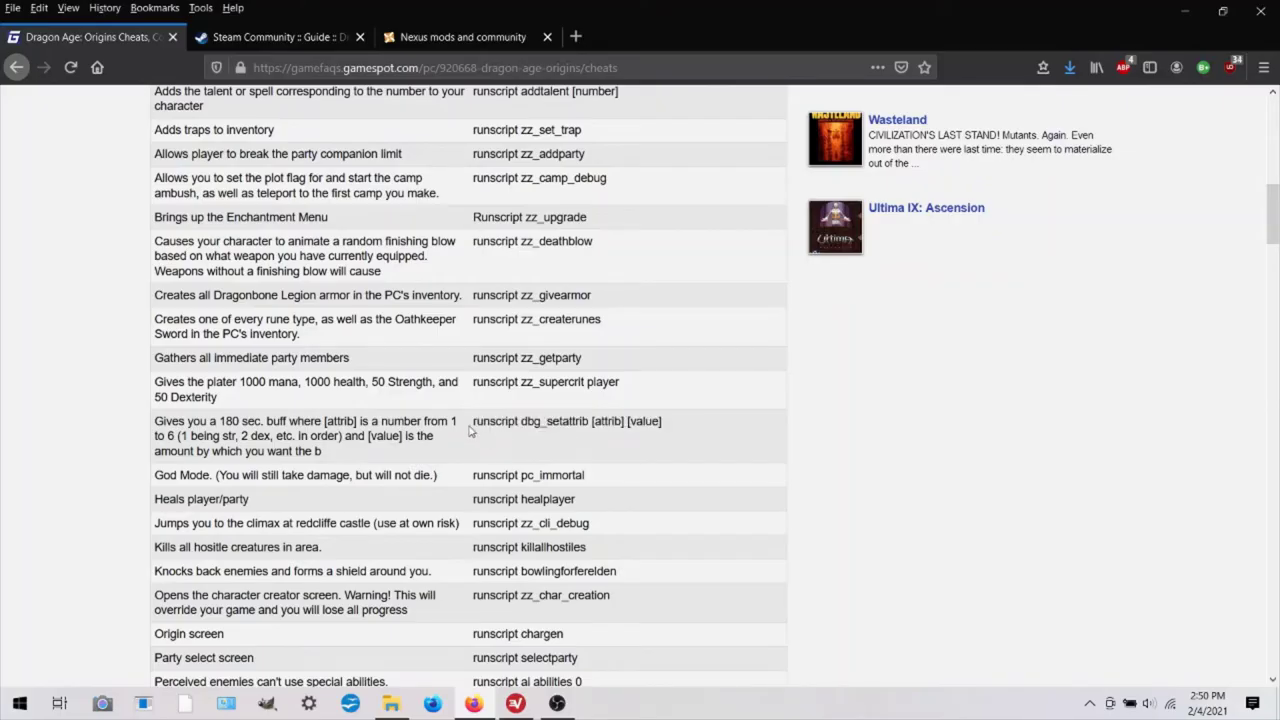
{"action": "left_click_drag", "start_coordinate": [474, 421], "coordinate": [670, 430]}
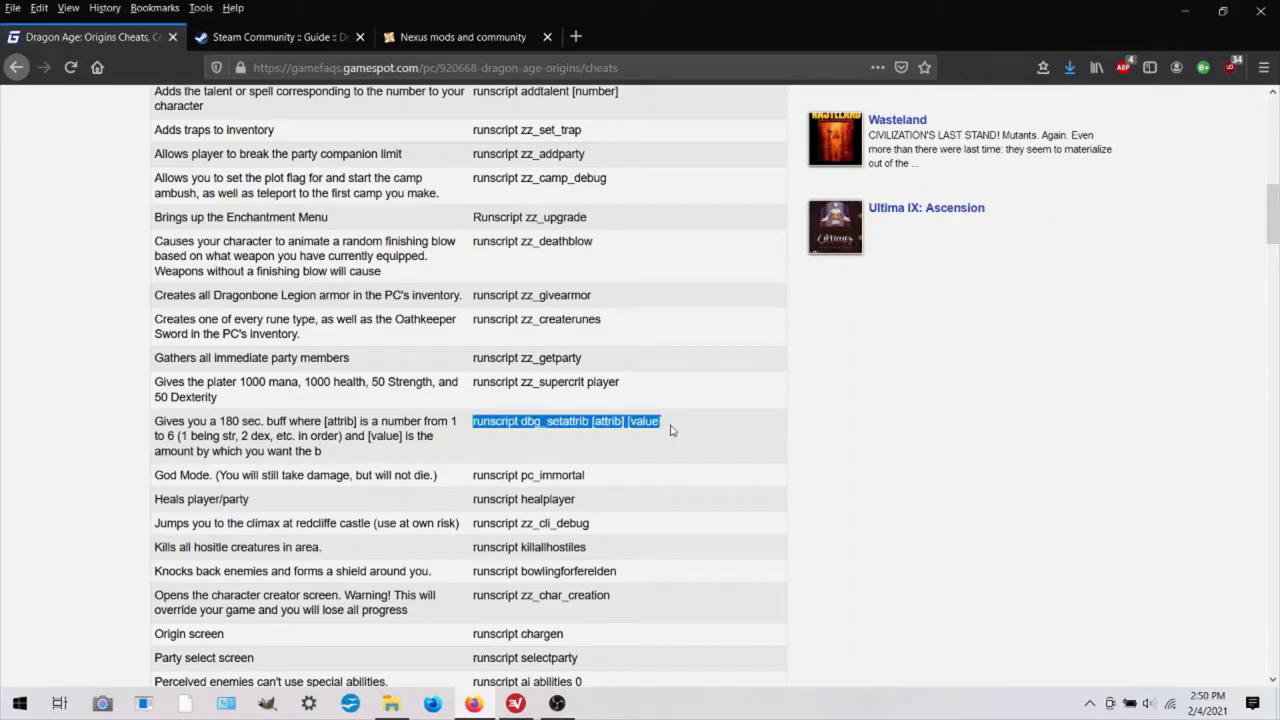
{"action": "left_click", "coordinate": [570, 422]}
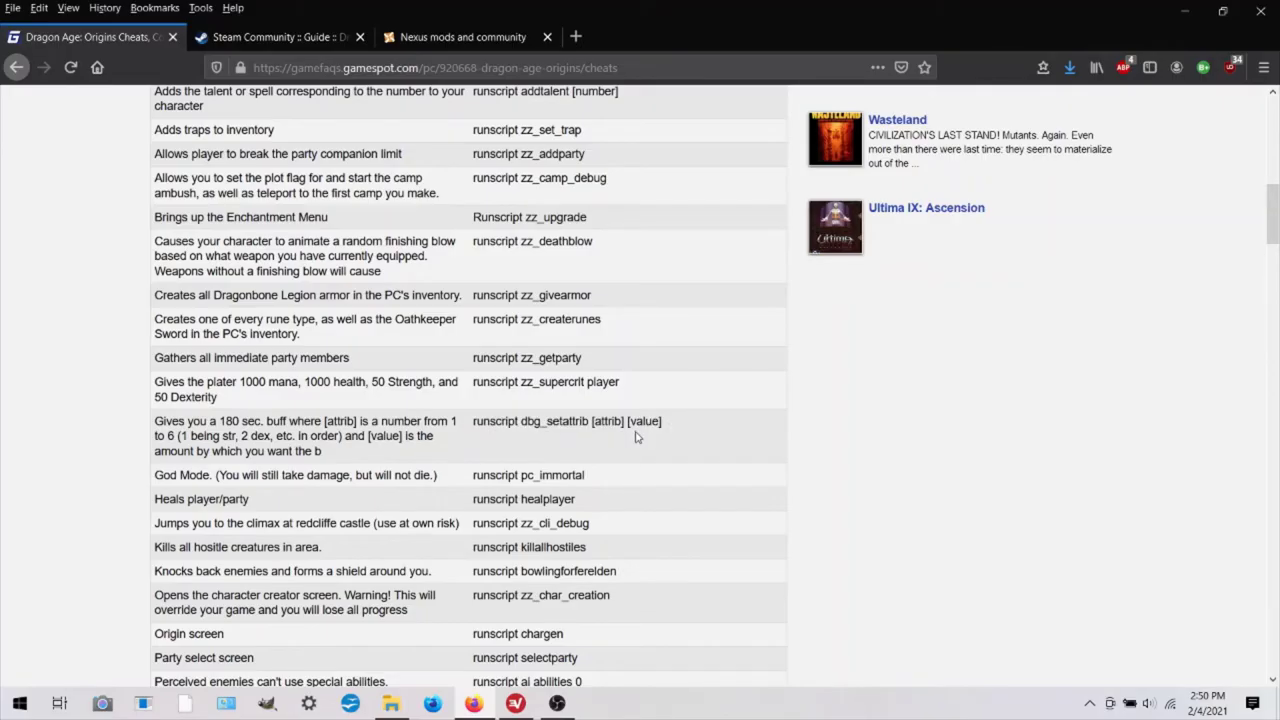
{"action": "scroll", "coordinate": [636, 437], "scroll_direction": "down", "scroll_amount": 2}
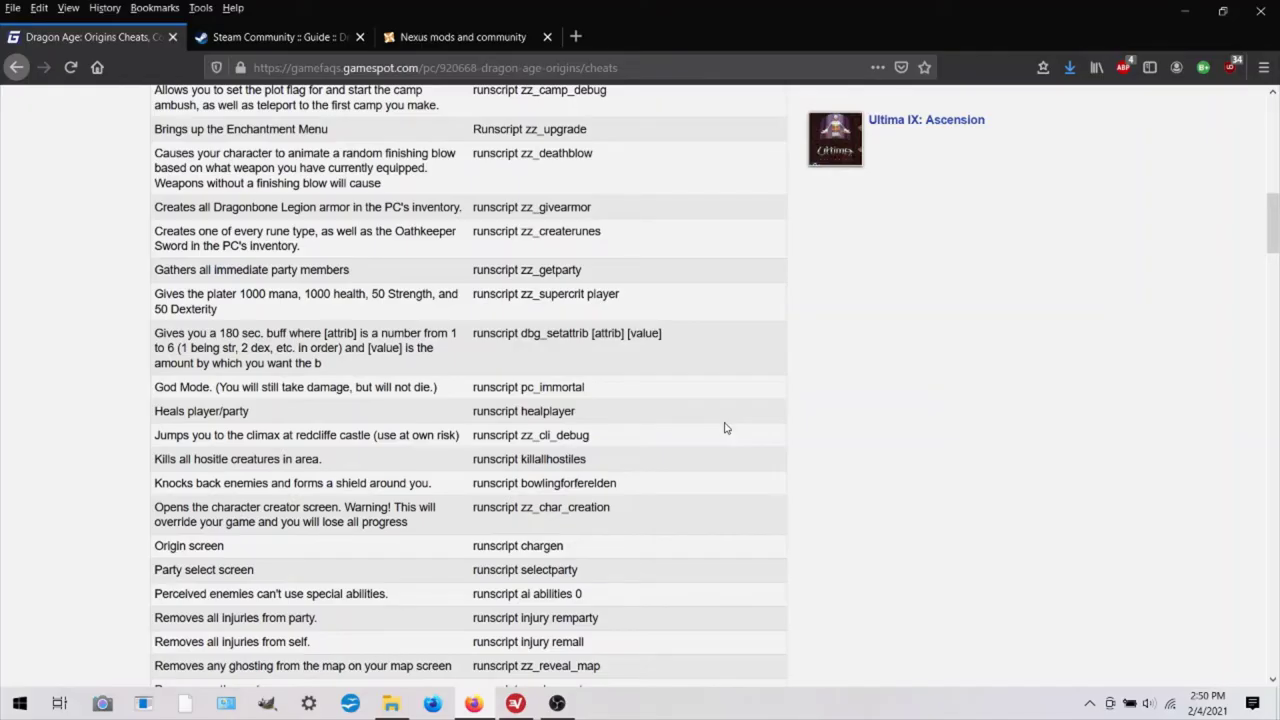
{"action": "scroll", "coordinate": [725, 428], "scroll_direction": "down", "scroll_amount": 10}
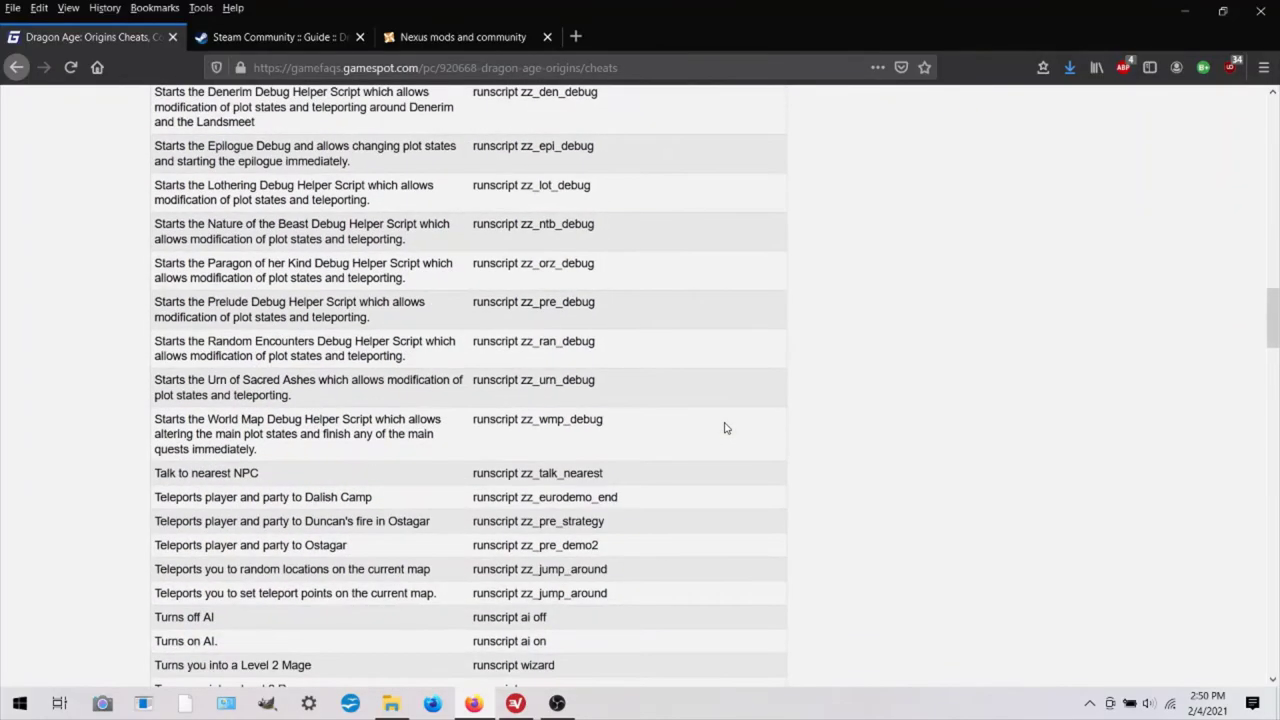
{"action": "scroll", "coordinate": [725, 428], "scroll_direction": "down", "scroll_amount": 4}
{"action": "scroll", "coordinate": [725, 428], "scroll_direction": "up", "scroll_amount": 1}
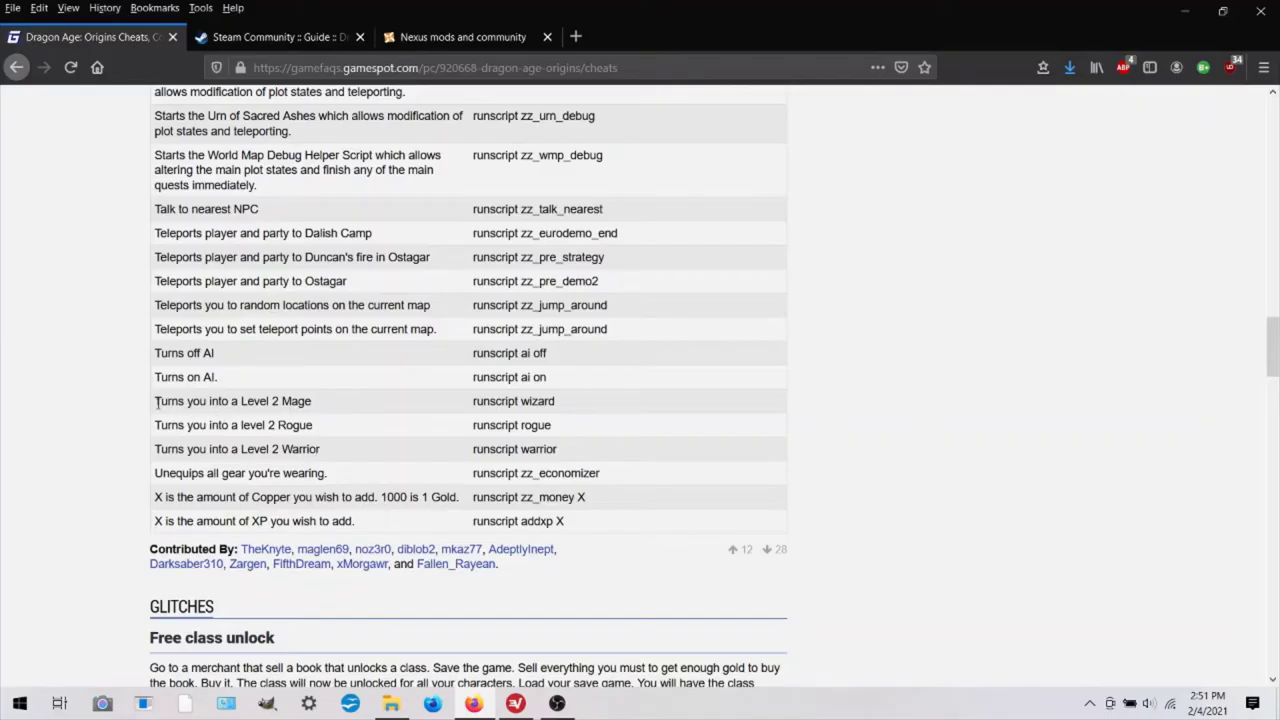
{"action": "left_click_drag", "start_coordinate": [156, 401], "coordinate": [314, 405]}
{"action": "left_click", "coordinate": [335, 409]}
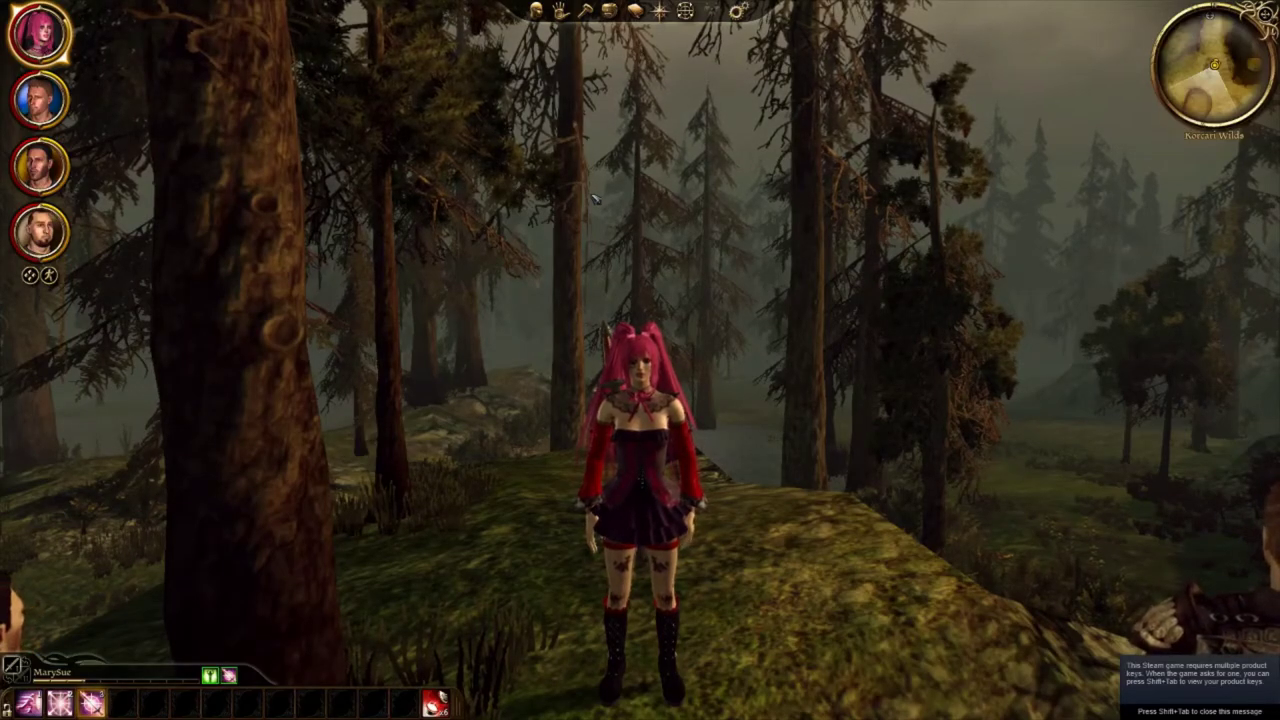
Step: Walk the yellow-robed mage into the forest and back, rotating the camera around it
{"action": "scroll", "coordinate": [594, 200], "scroll_direction": "down", "scroll_amount": 2}
{"action": "key", "text": "w"}
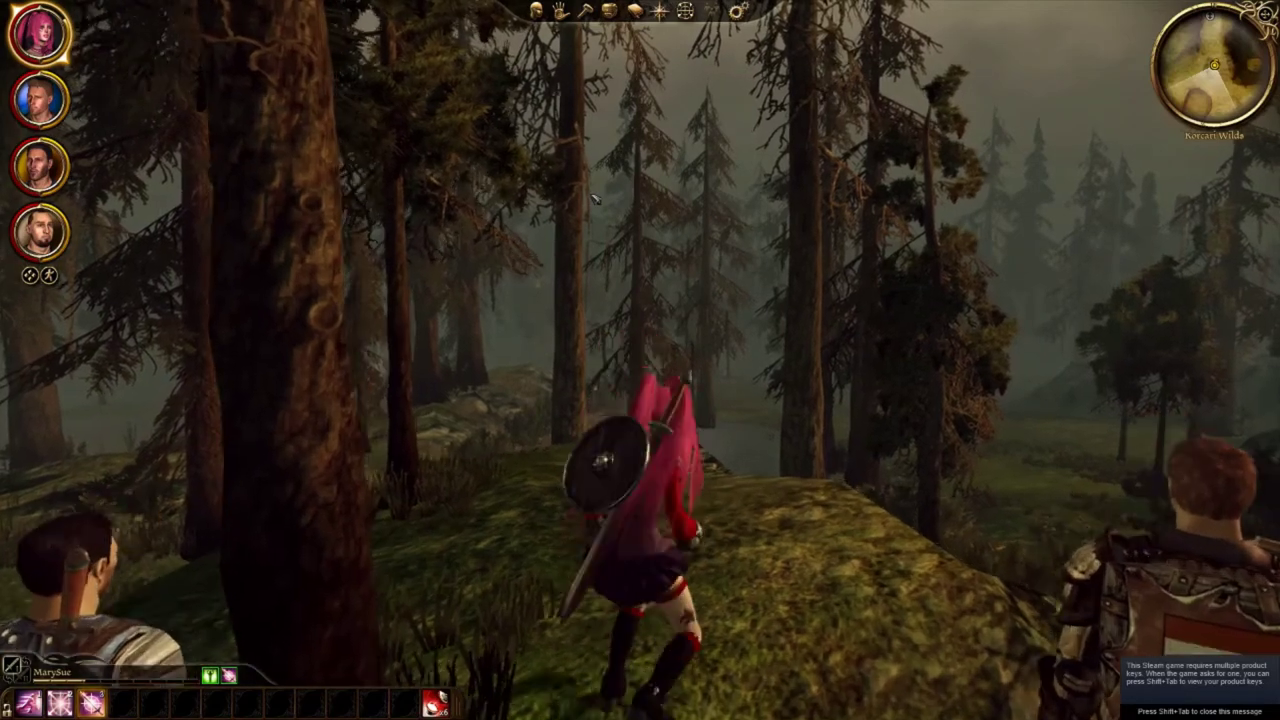
{"action": "key", "text": "s"}
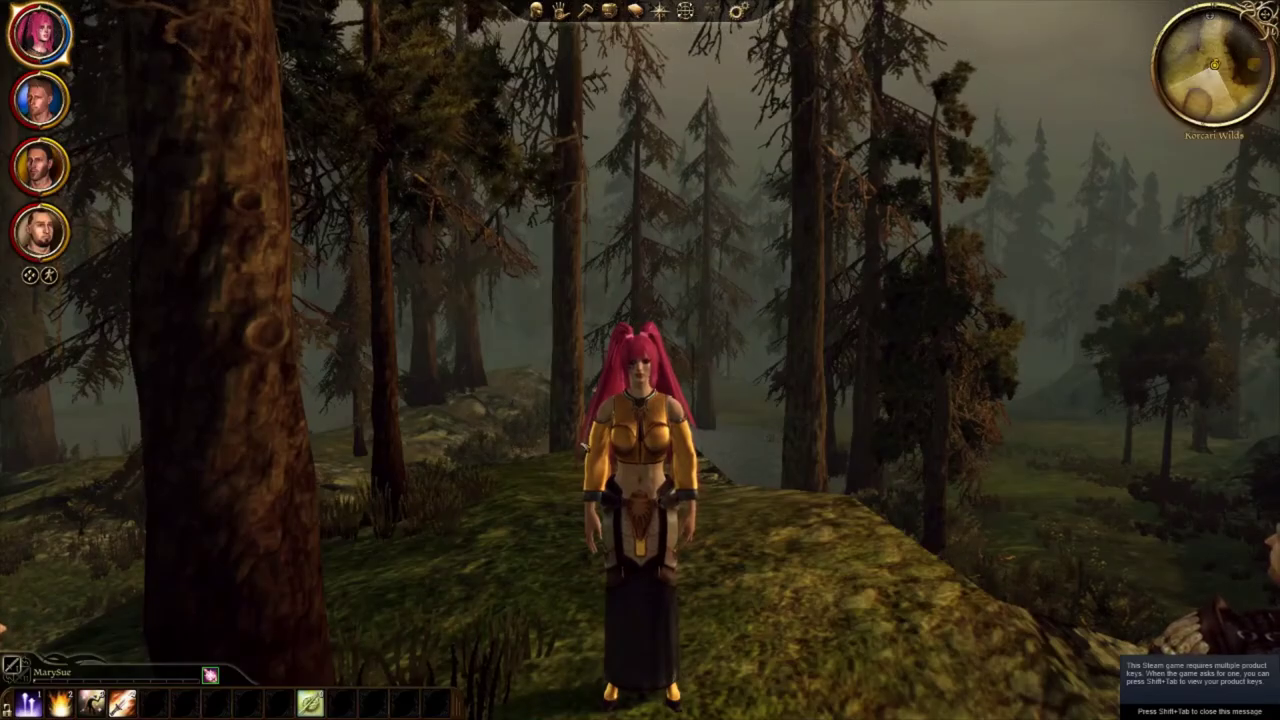
{"action": "key", "text": "d"}
{"action": "key", "text": "d"}
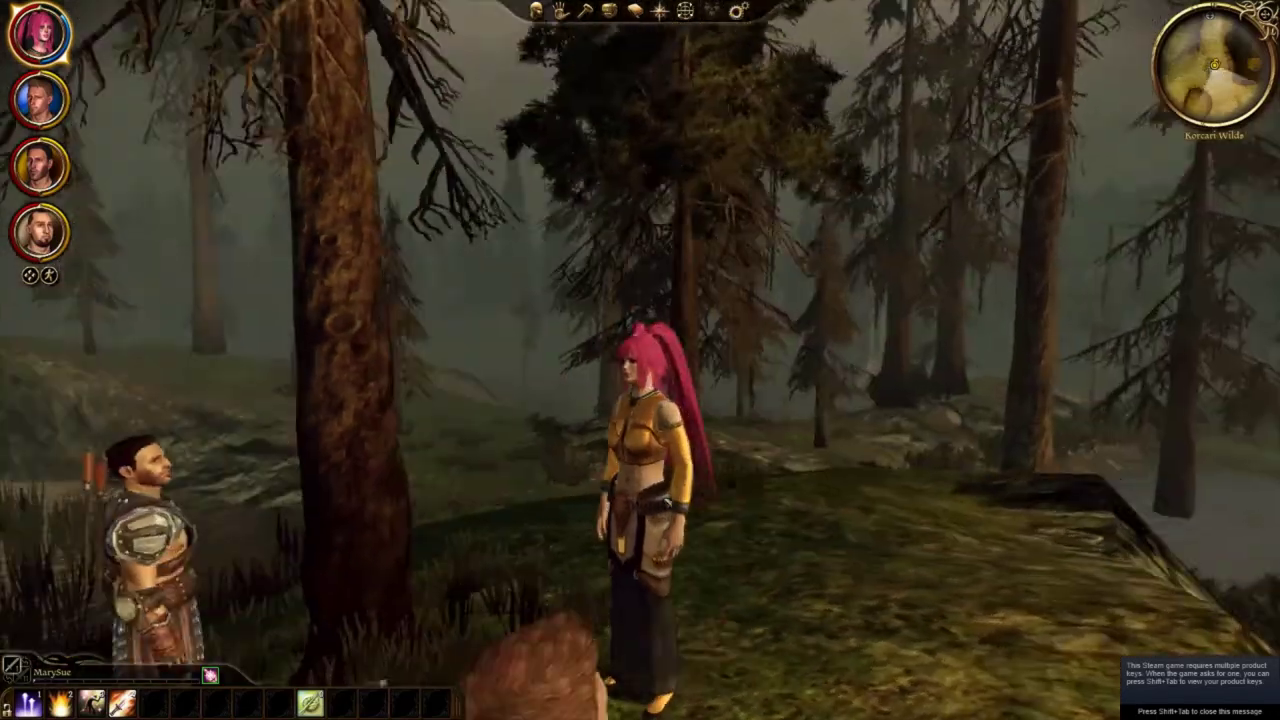
{"action": "key", "text": "a"}
{"action": "key", "text": "a"}
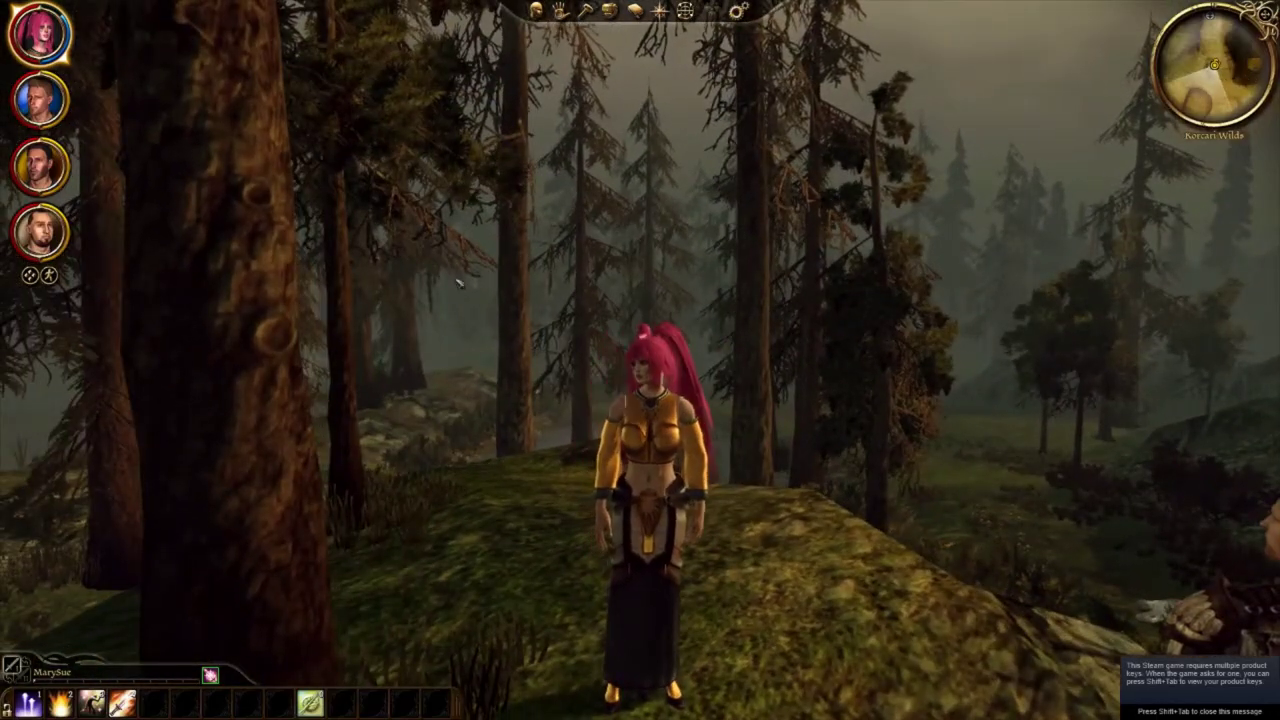
{"action": "key", "text": "d"}
{"action": "key", "text": "w"}
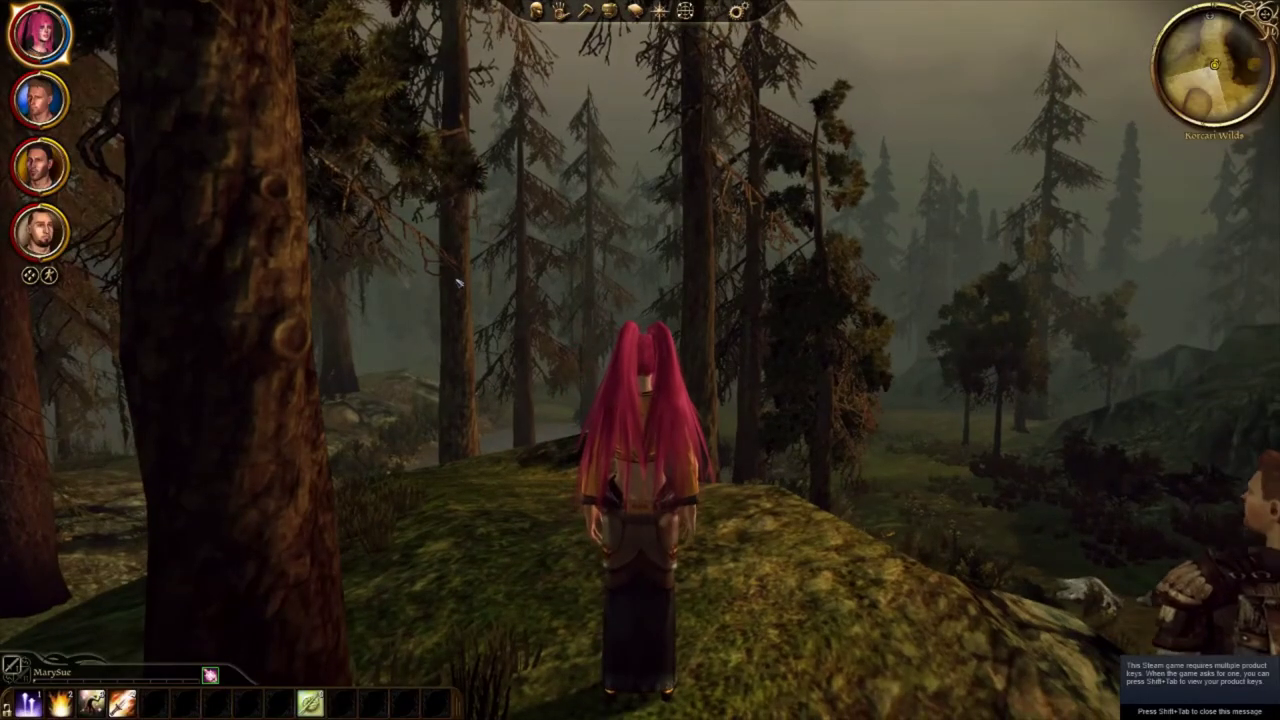
{"action": "key", "text": "s"}
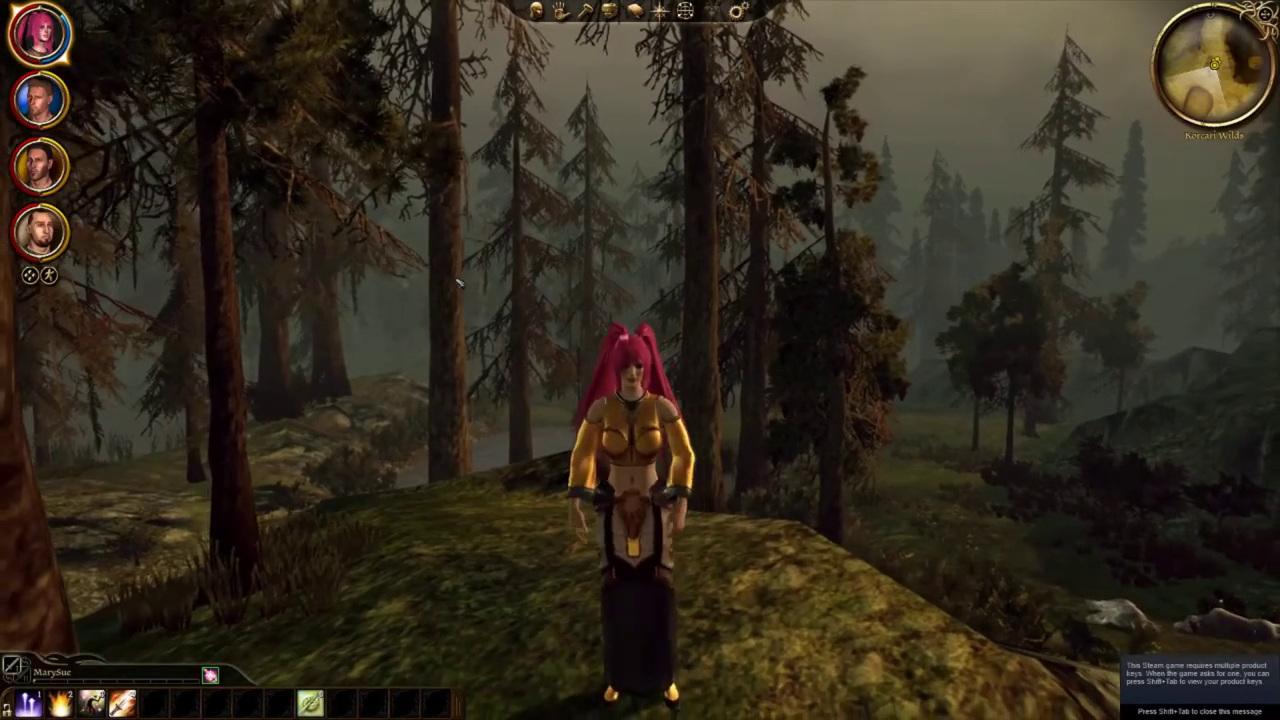
{"action": "key", "text": "a"}
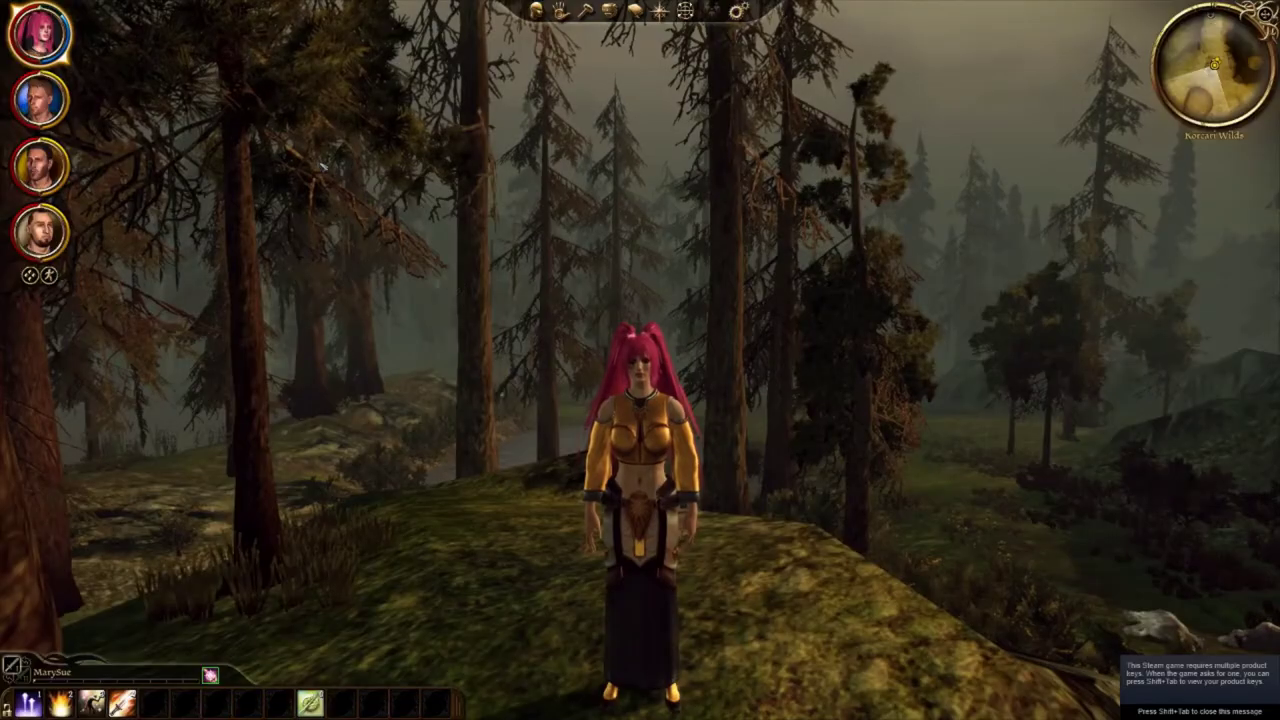
{"action": "key", "text": "s"}
{"action": "key", "text": "w"}
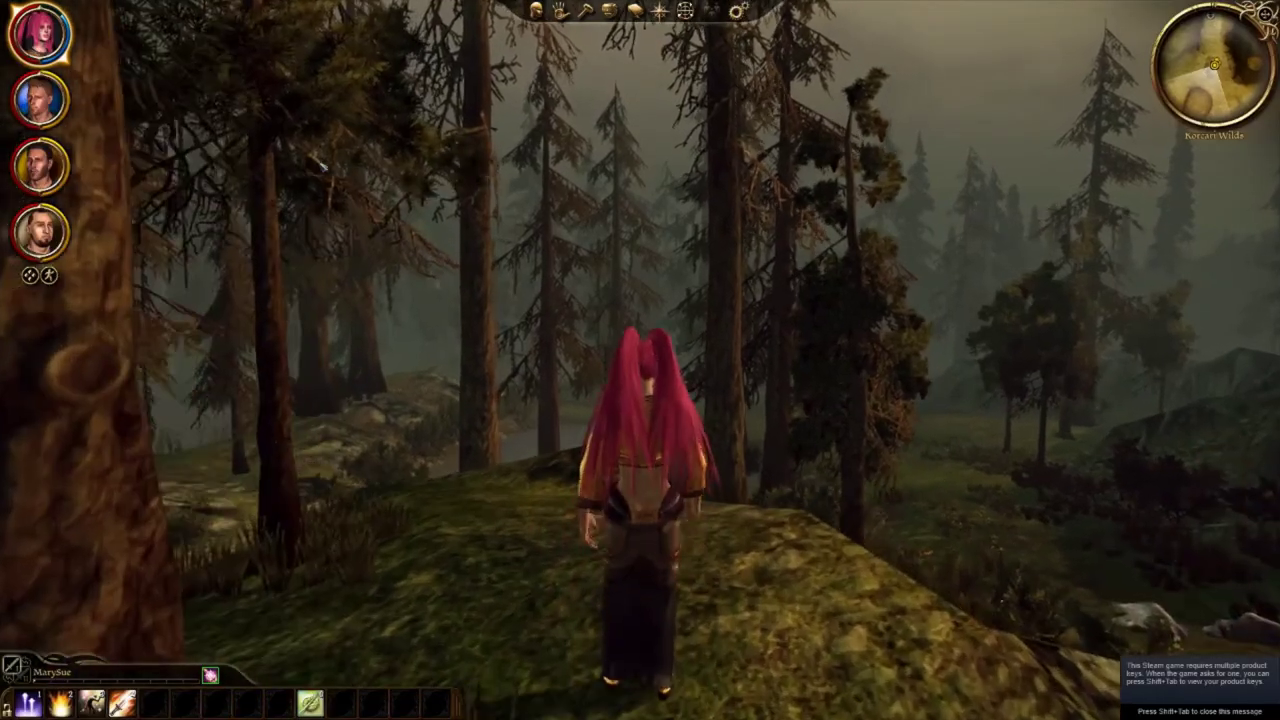
{"action": "key", "text": "s"}
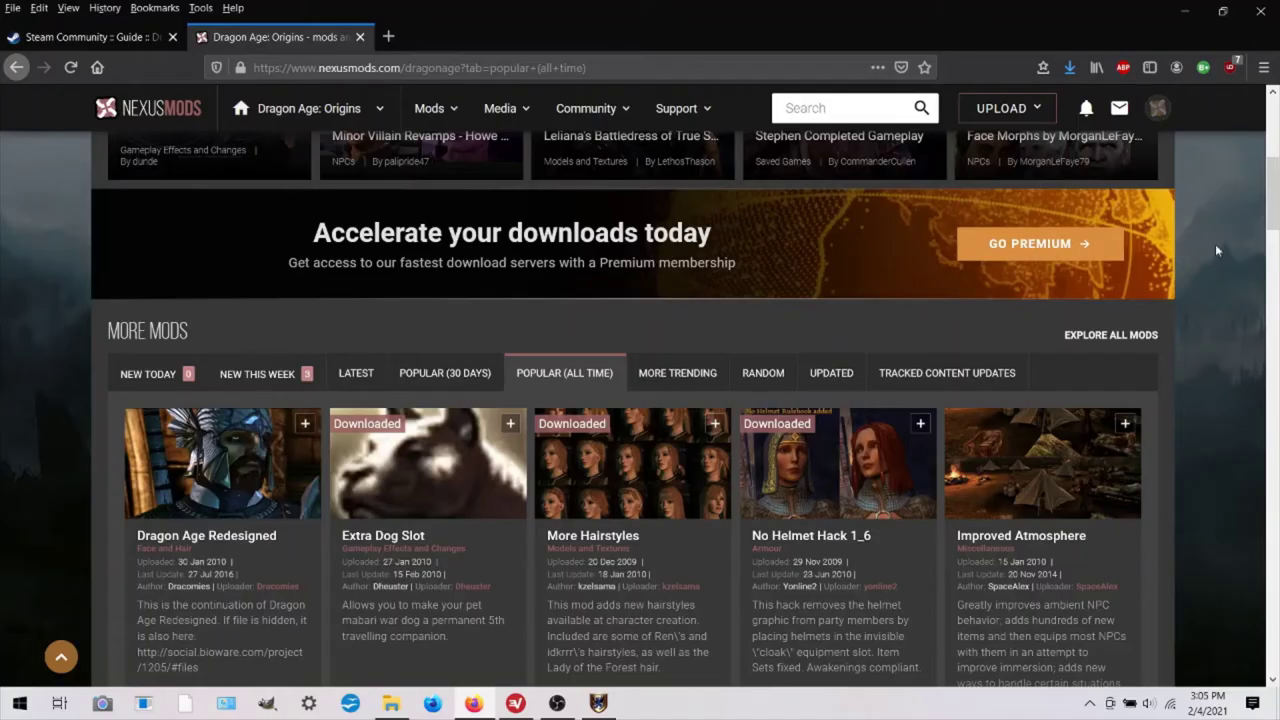
Step: Scroll the Popular (All Time) Dragon Age: Origins mods to find Make CONSOLE commands visible
{"action": "scroll", "coordinate": [1194, 235], "scroll_direction": "down", "scroll_amount": 3}
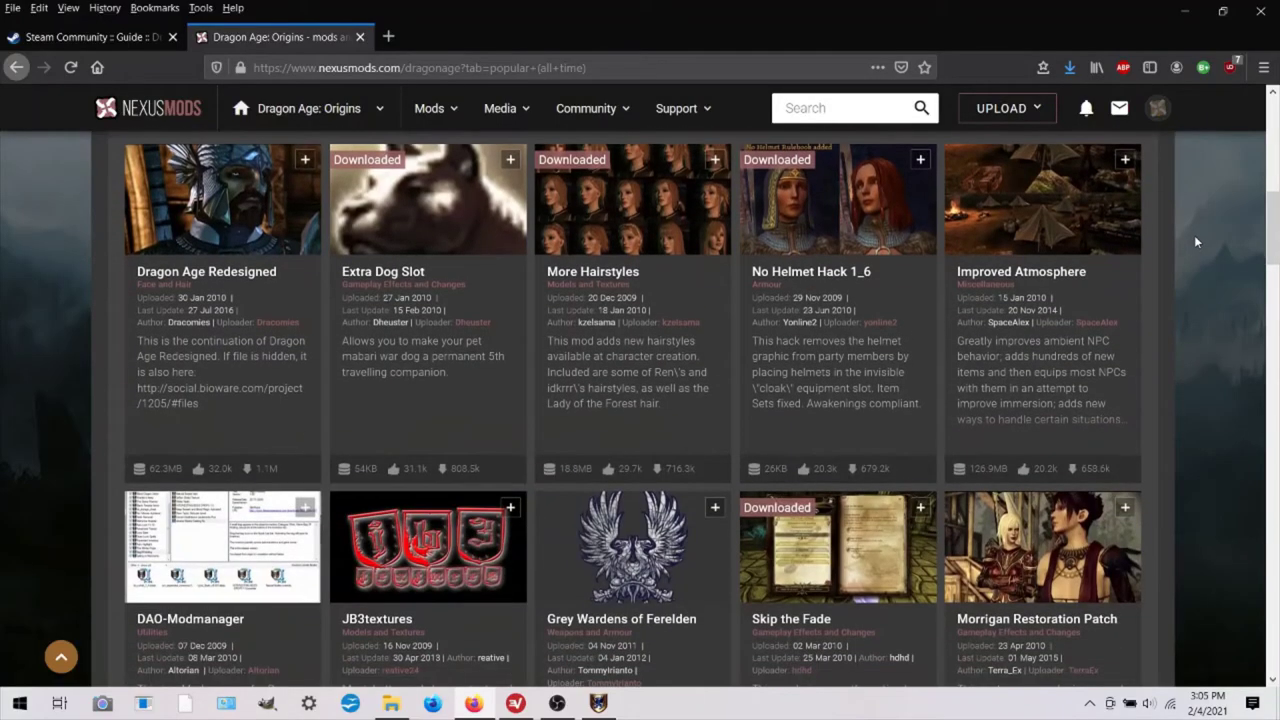
{"action": "scroll", "coordinate": [1194, 235], "scroll_direction": "up", "scroll_amount": 3}
{"action": "scroll", "coordinate": [1195, 235], "scroll_direction": "down", "scroll_amount": 2}
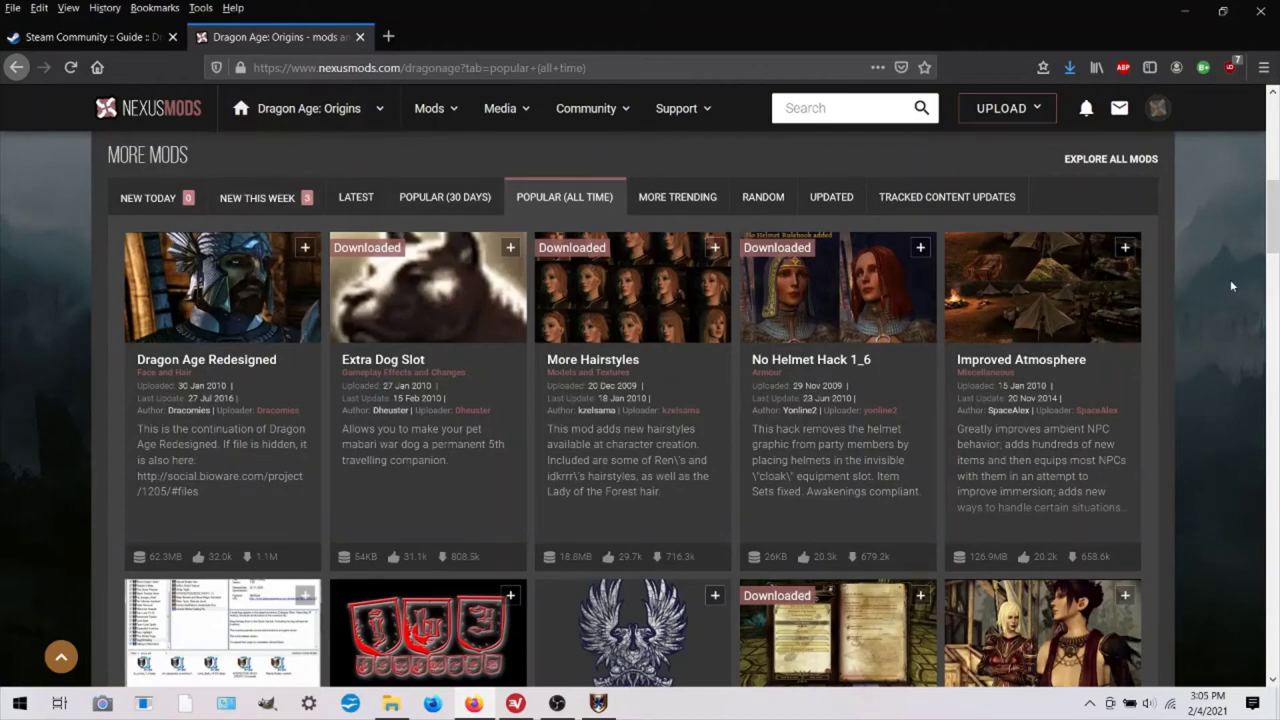
{"action": "scroll", "coordinate": [1231, 286], "scroll_direction": "down", "scroll_amount": 3}
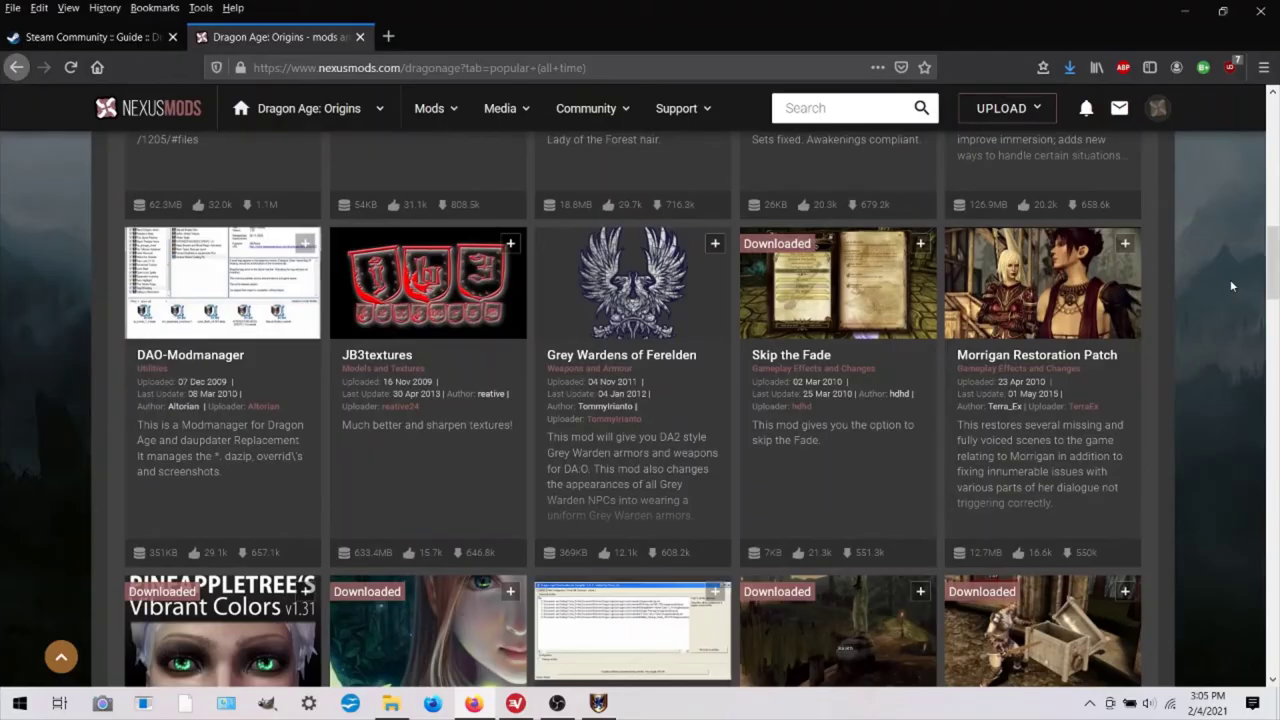
{"action": "scroll", "coordinate": [1231, 286], "scroll_direction": "down", "scroll_amount": 3}
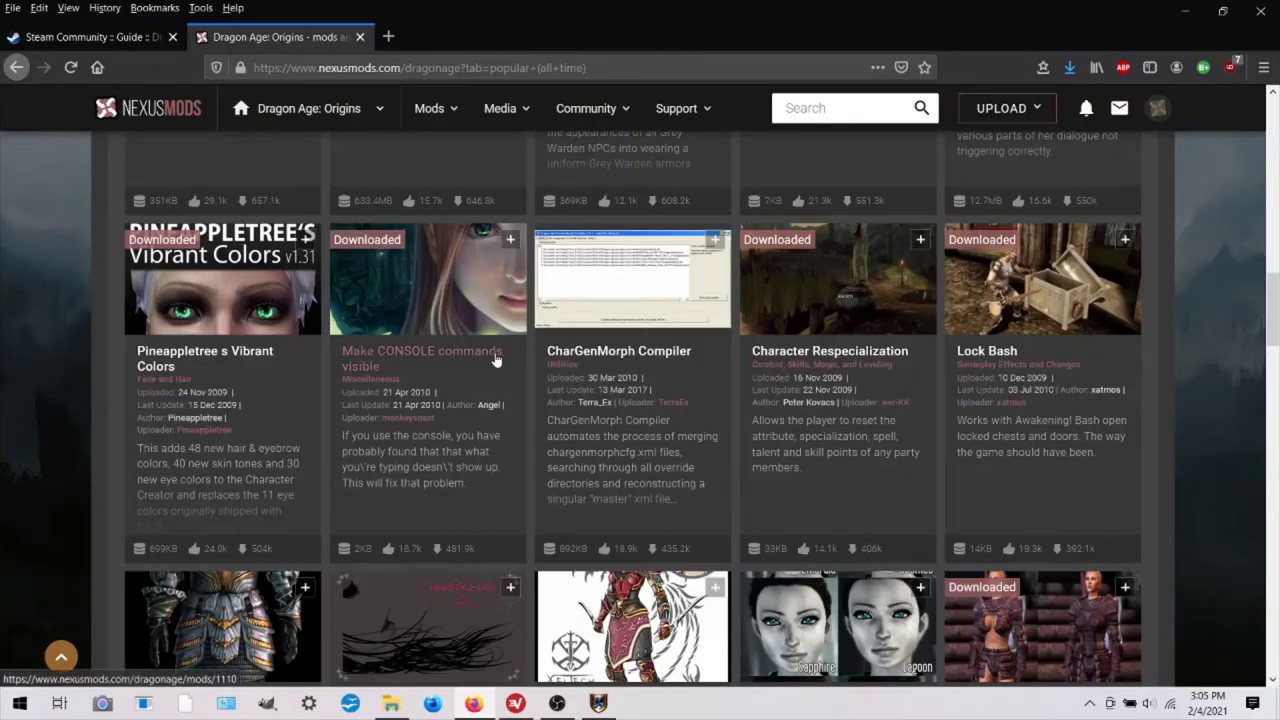
Step: Open the Make CONSOLE commands visible mod page and read its fonts.erf installation instructions
{"action": "left_click", "coordinate": [428, 358]}
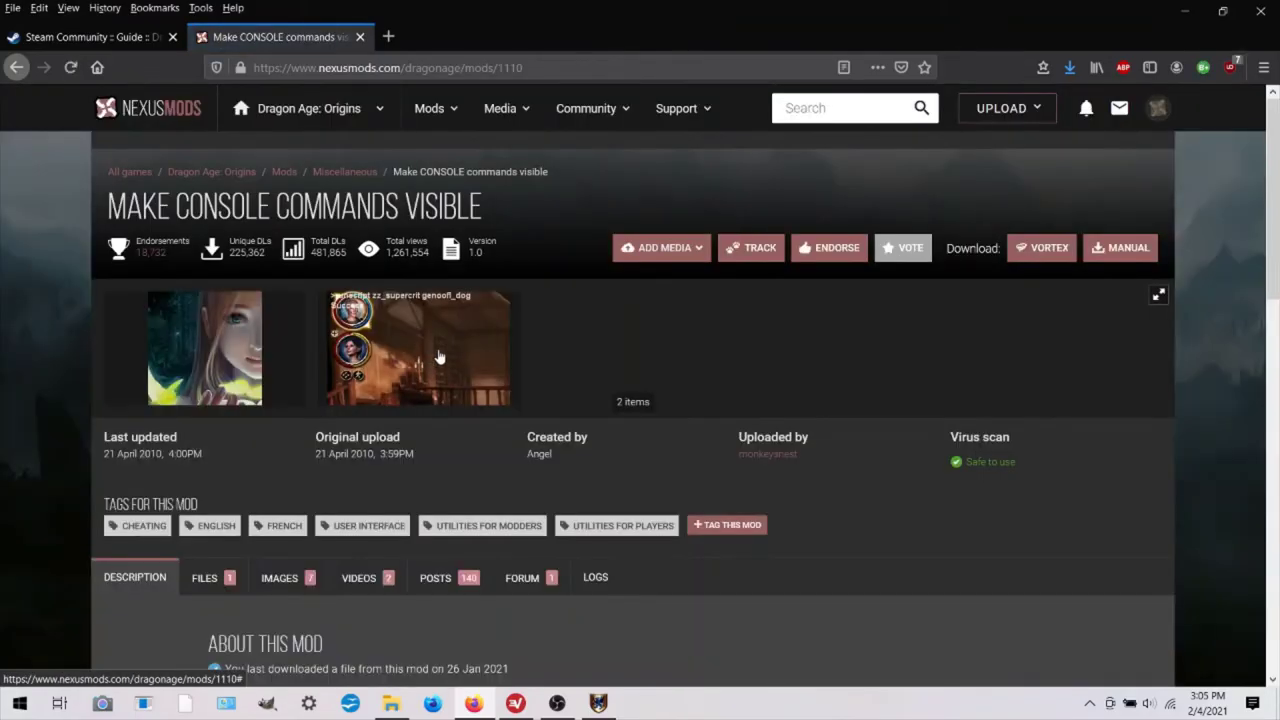
{"action": "scroll", "coordinate": [1053, 305], "scroll_direction": "down", "scroll_amount": 3}
{"action": "scroll", "coordinate": [1053, 305], "scroll_direction": "down", "scroll_amount": 2}
{"action": "scroll", "coordinate": [1053, 305], "scroll_direction": "down", "scroll_amount": 2}
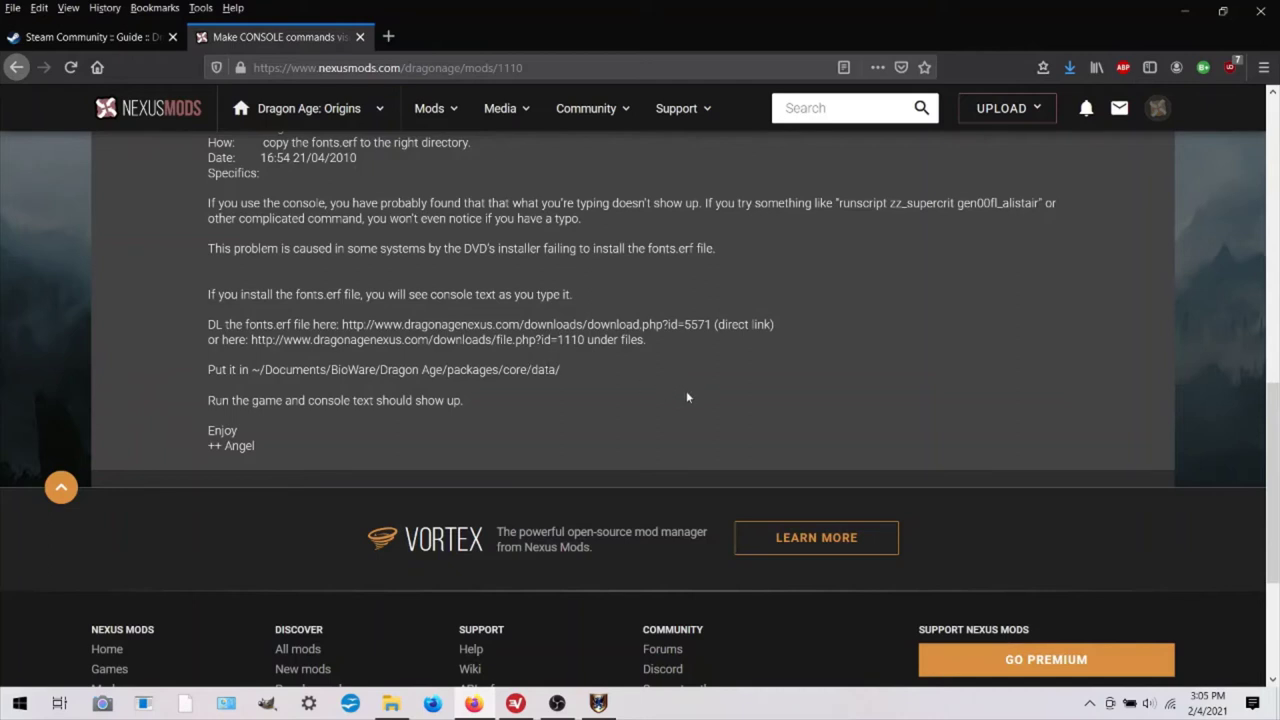
{"action": "scroll", "coordinate": [980, 409], "scroll_direction": "up", "scroll_amount": 5}
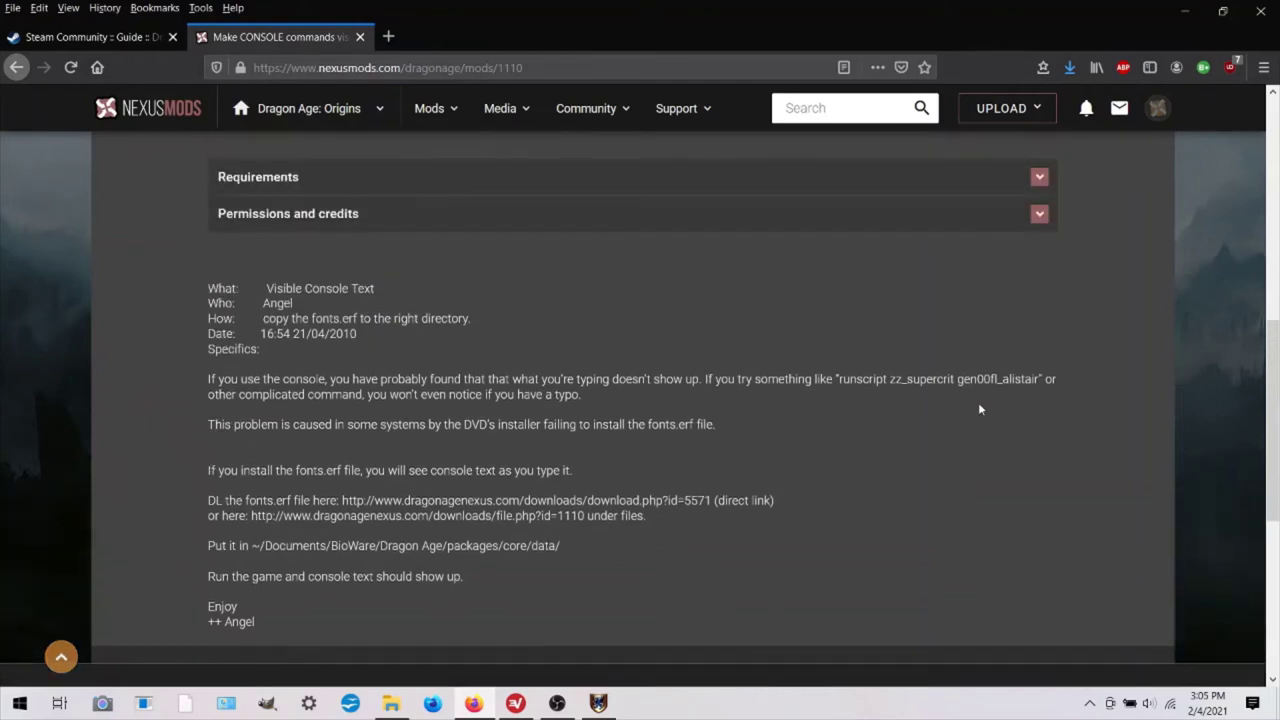
{"action": "scroll", "coordinate": [1040, 420], "scroll_direction": "down", "scroll_amount": 3}
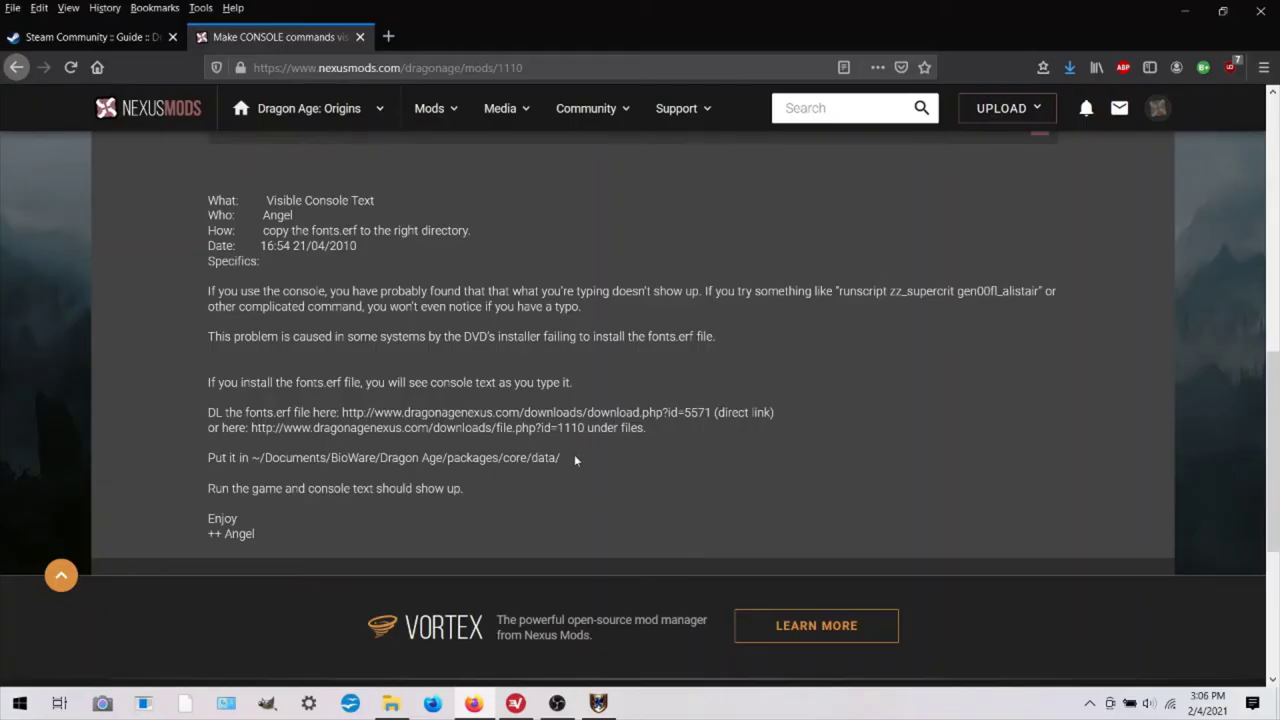
{"action": "scroll", "coordinate": [647, 466], "scroll_direction": "up", "scroll_amount": 5}
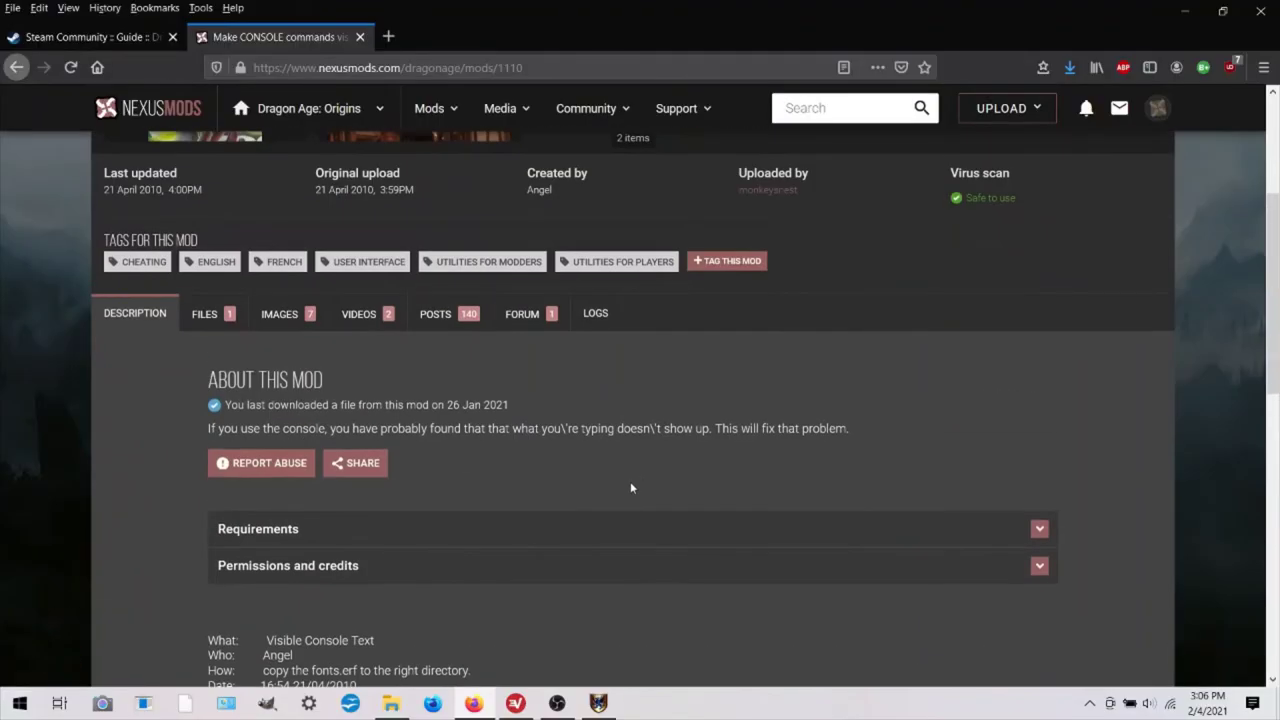
Step: Download Angel_console_fix_fonts_er-1110.zip from the mod's Main Files as a free Slow Download
{"action": "left_click", "coordinate": [204, 313]}
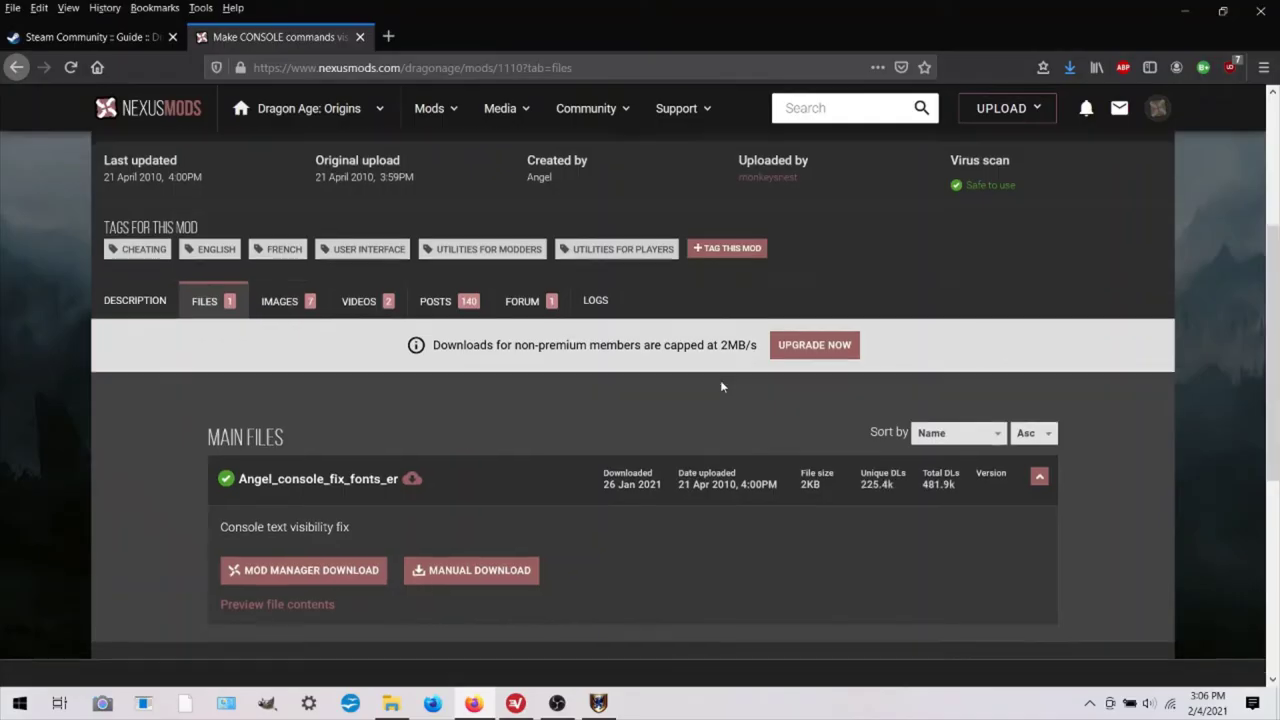
{"action": "scroll", "coordinate": [722, 386], "scroll_direction": "down", "scroll_amount": 3}
{"action": "left_click", "coordinate": [480, 320]}
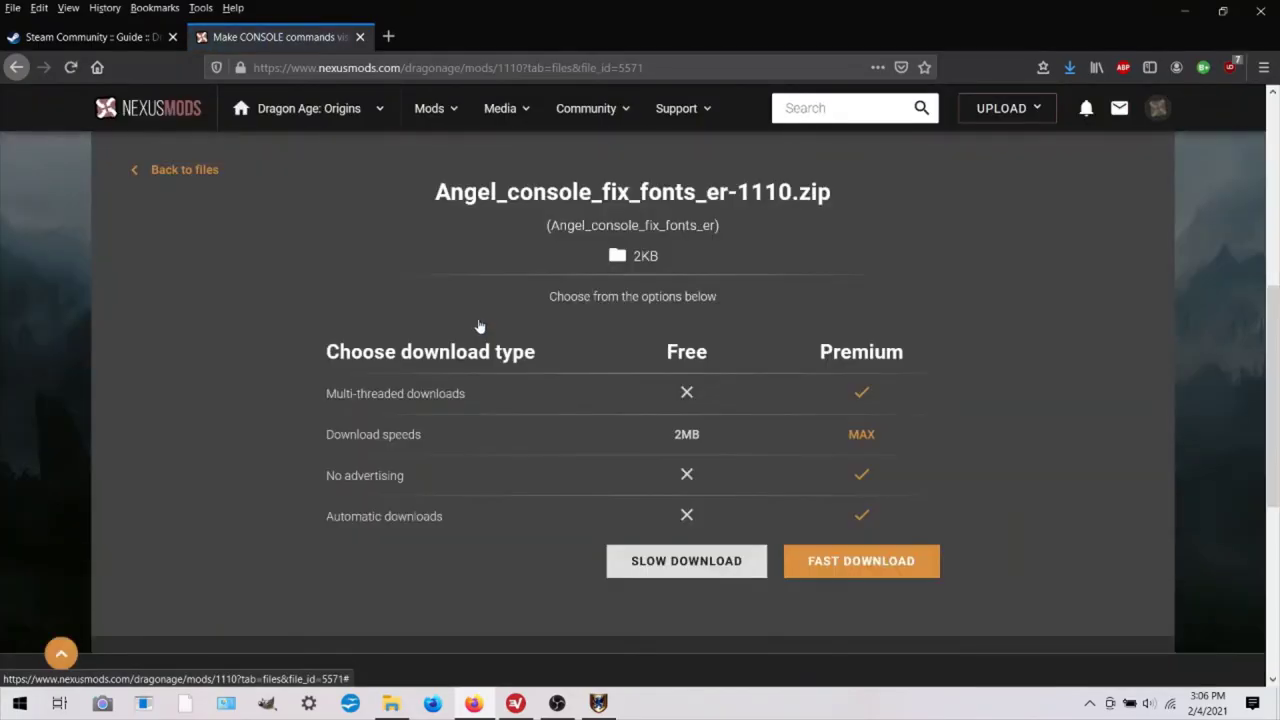
{"action": "left_click", "coordinate": [688, 562]}
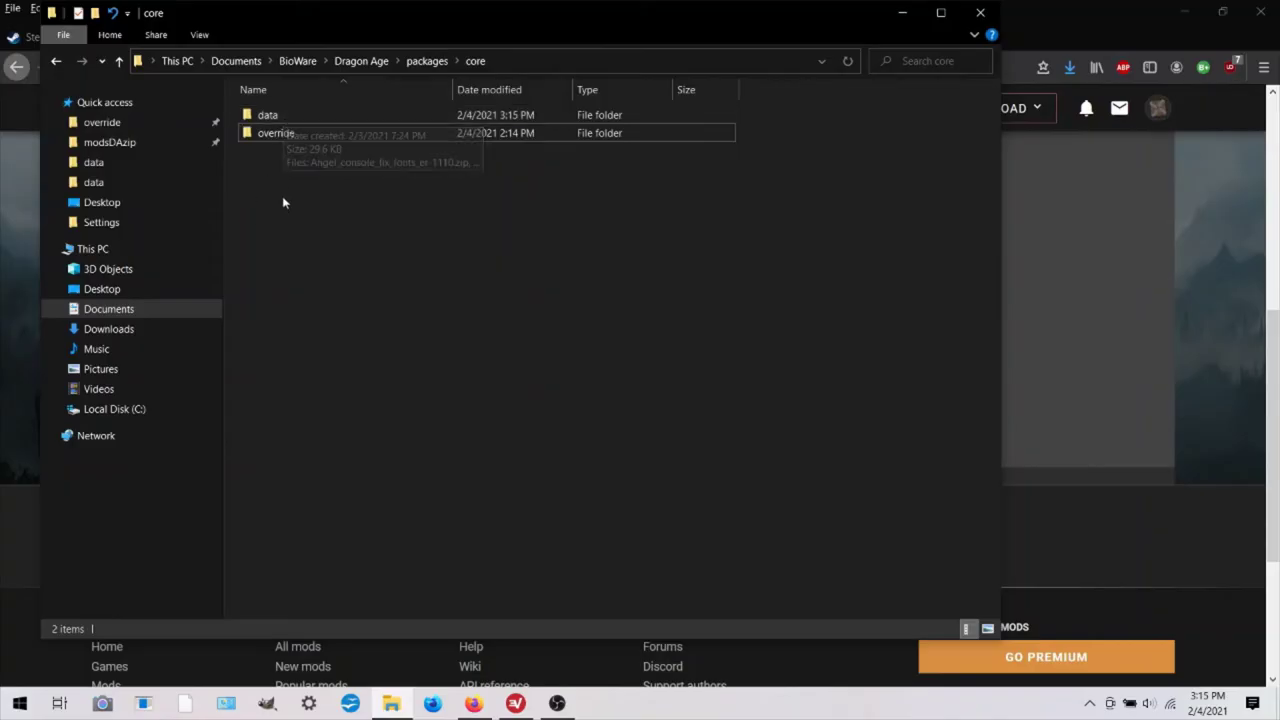
Step: Navigate from override back to packages\core and into its data folder
{"action": "double_click", "coordinate": [286, 133]}
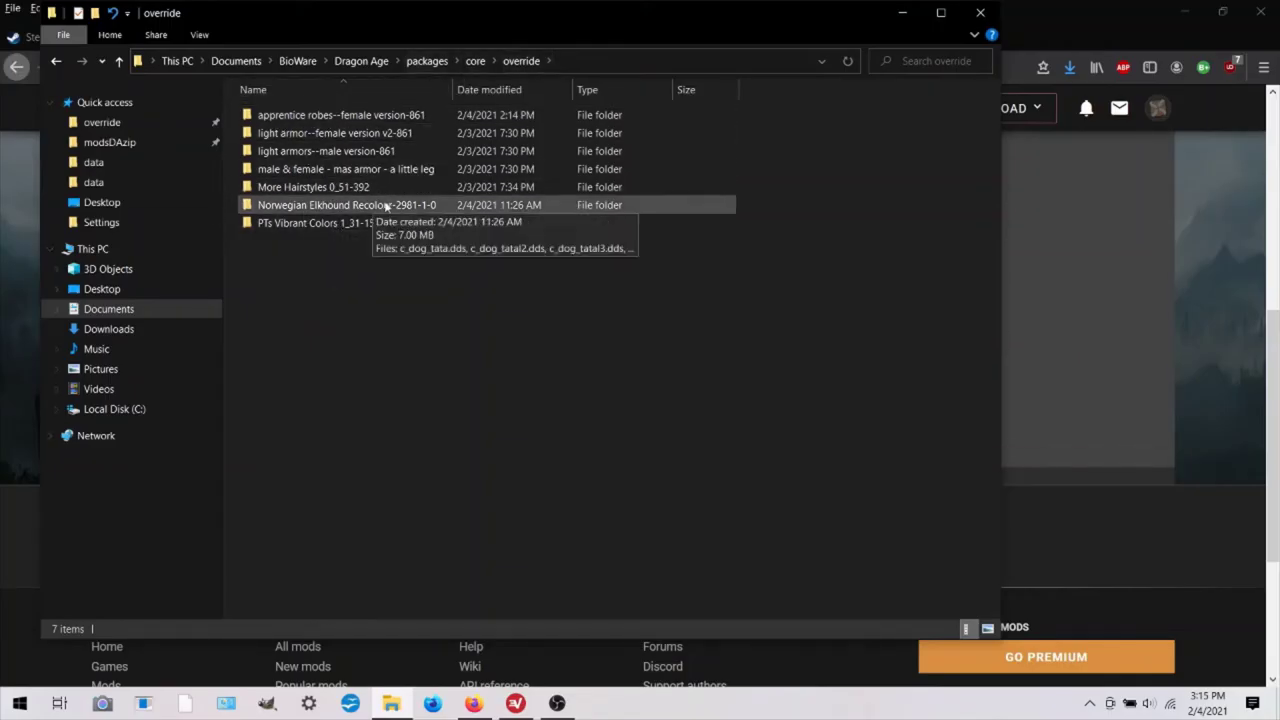
{"action": "left_click", "coordinate": [475, 61]}
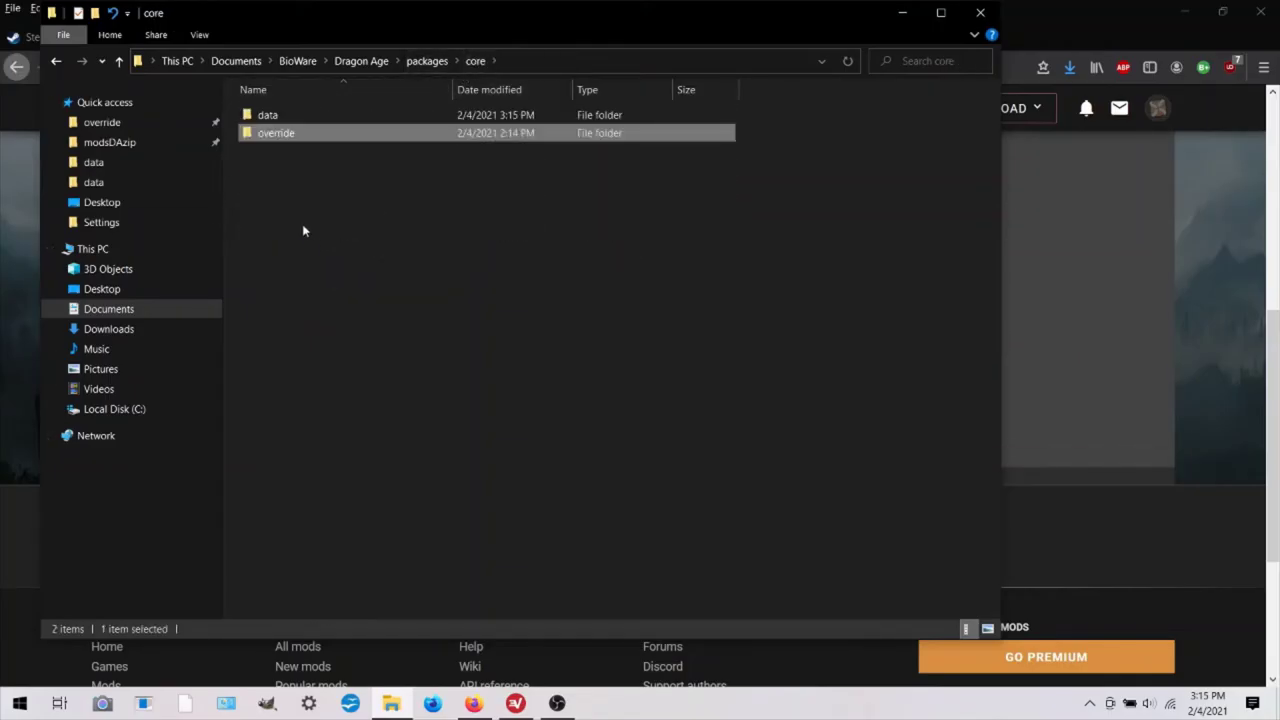
{"action": "double_click", "coordinate": [275, 116]}
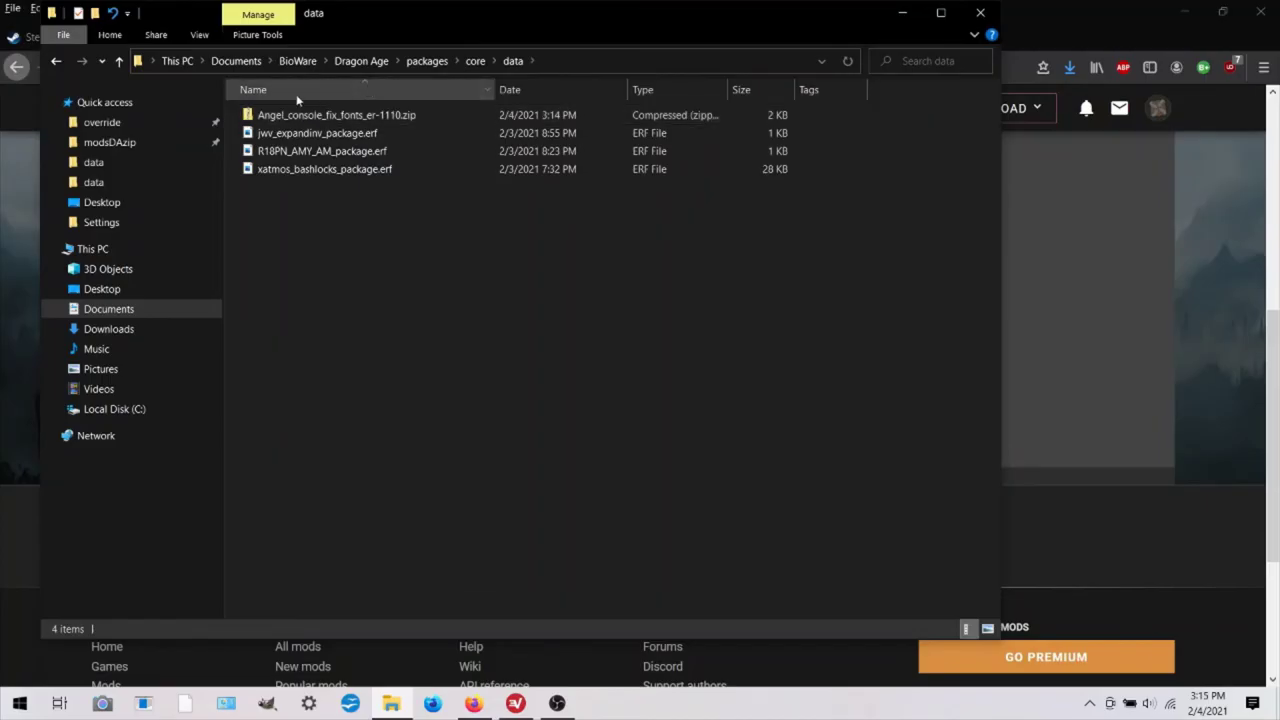
Step: Extract Angel_console_fix_fonts_er-1110.zip into a folder beside it in data
{"action": "left_click", "coordinate": [297, 118]}
{"action": "right_click", "coordinate": [297, 117]}
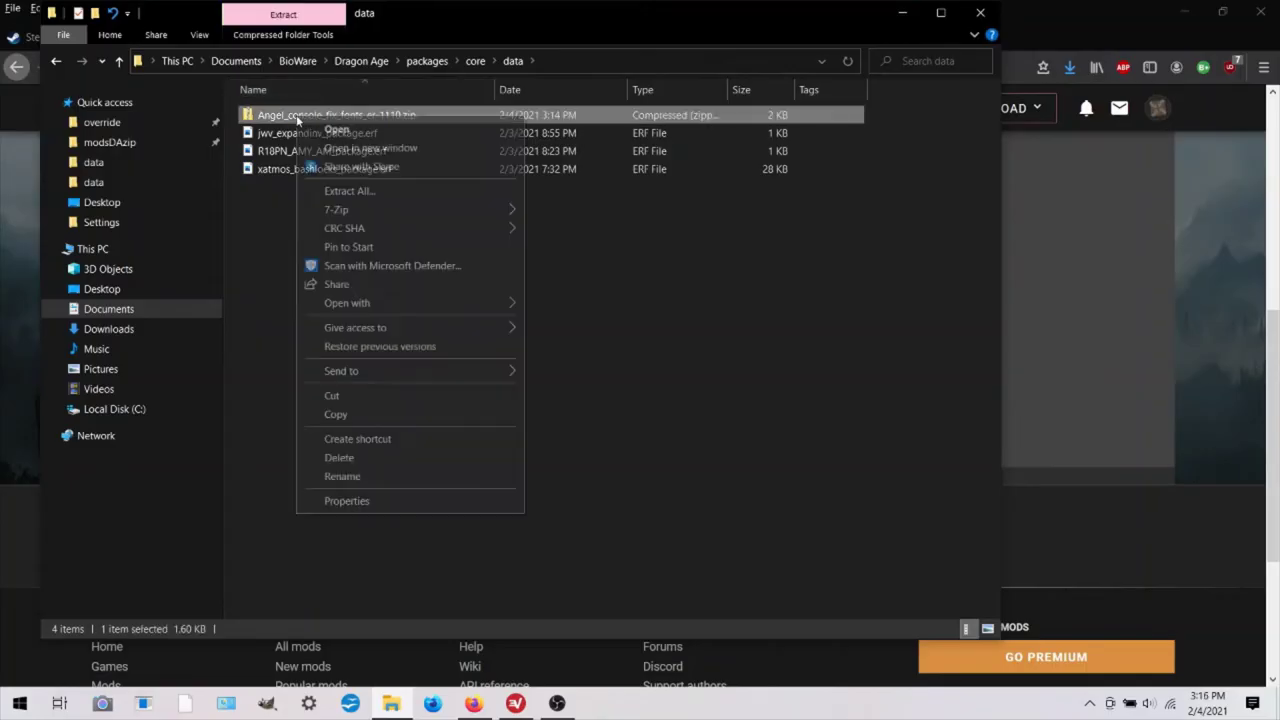
{"action": "left_click", "coordinate": [352, 192]}
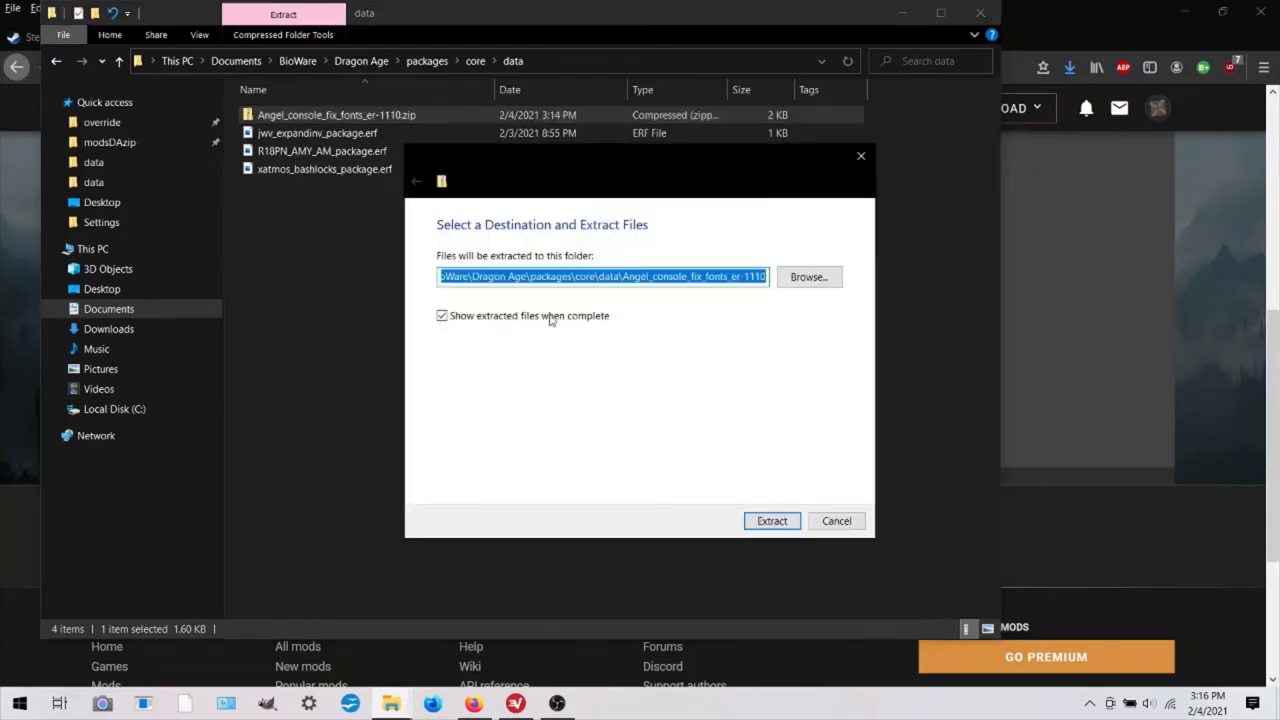
{"action": "left_click", "coordinate": [761, 520]}
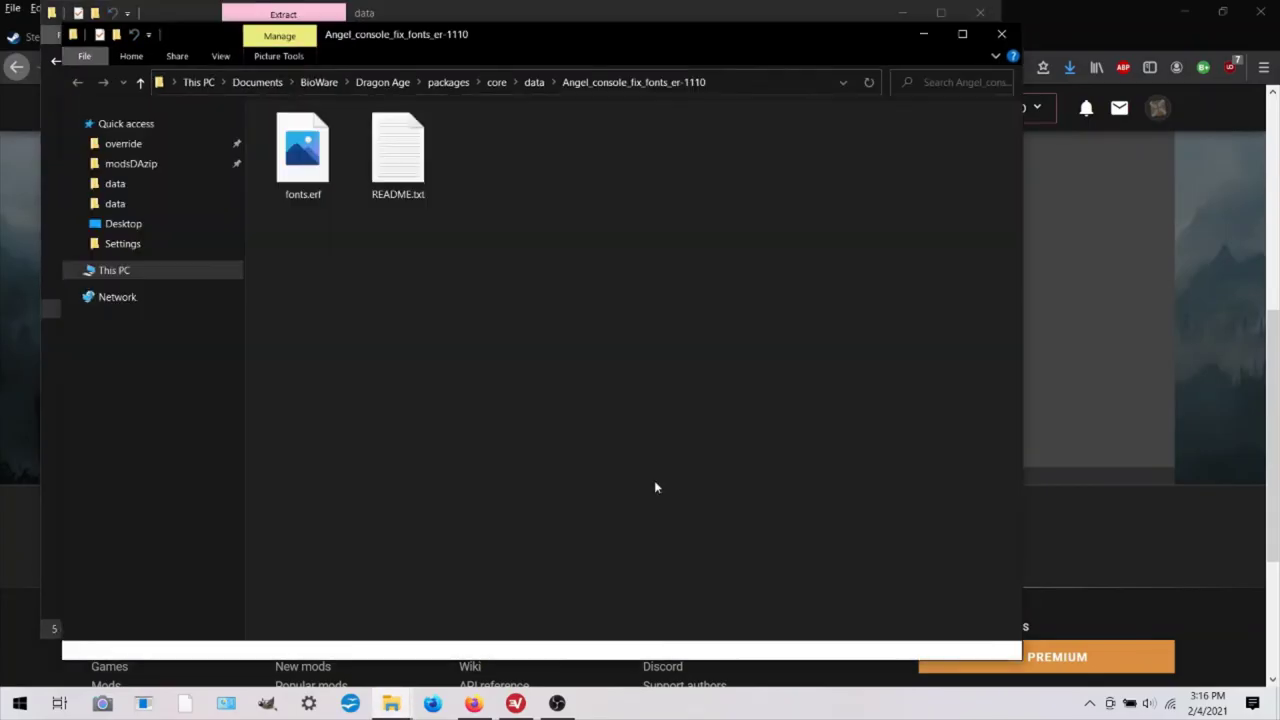
Step: Delete the console fix zip from data and open the extracted folder
{"action": "left_click", "coordinate": [533, 86]}
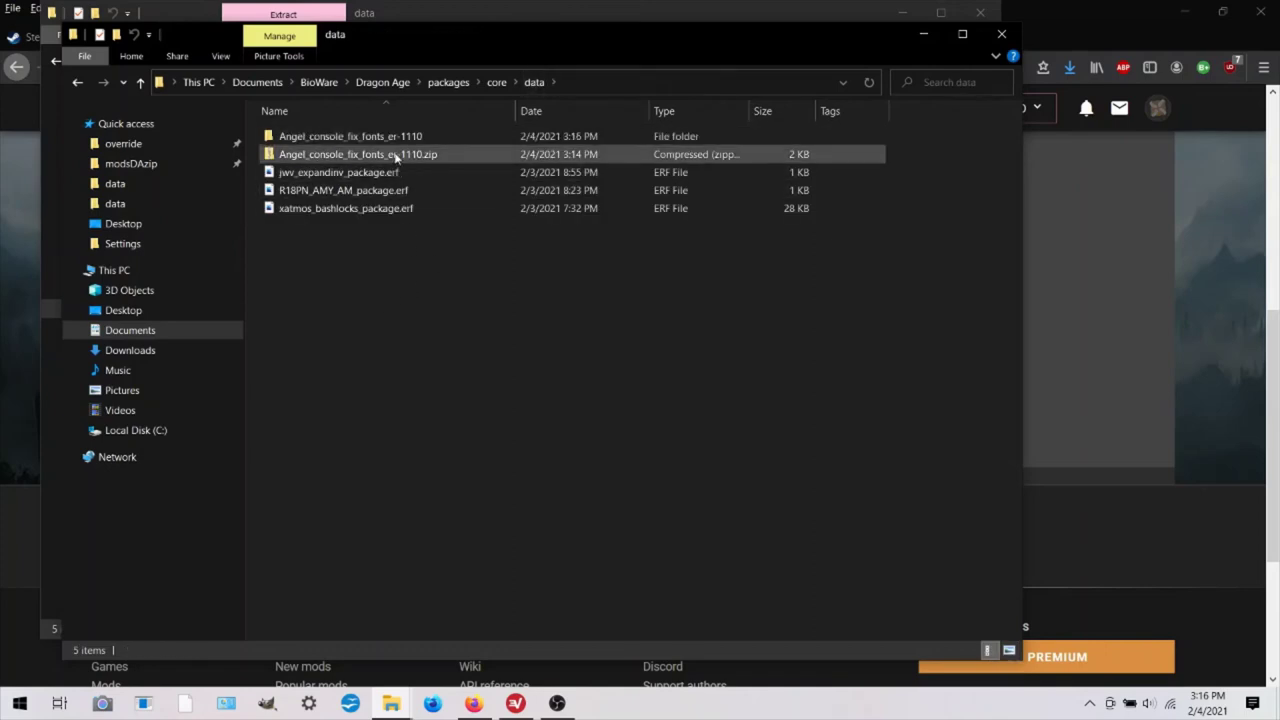
{"action": "left_click", "coordinate": [393, 155]}
{"action": "key", "text": "Delete"}
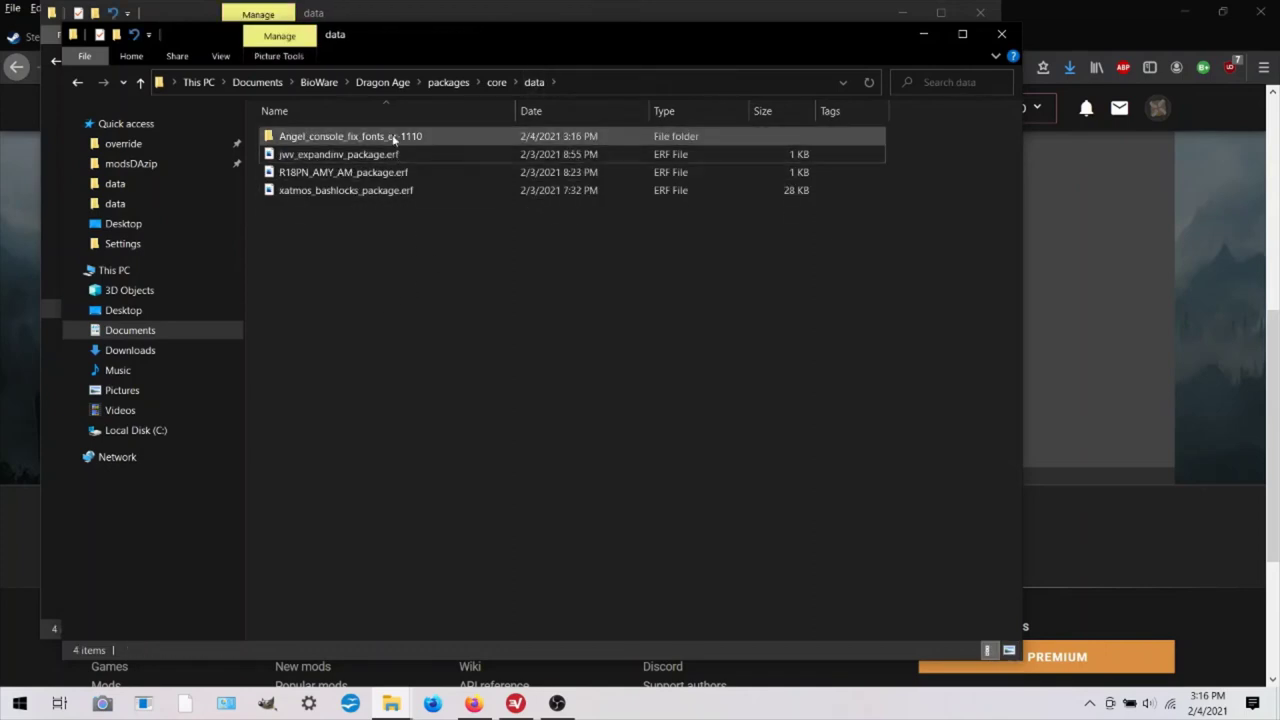
{"action": "double_click", "coordinate": [394, 138]}
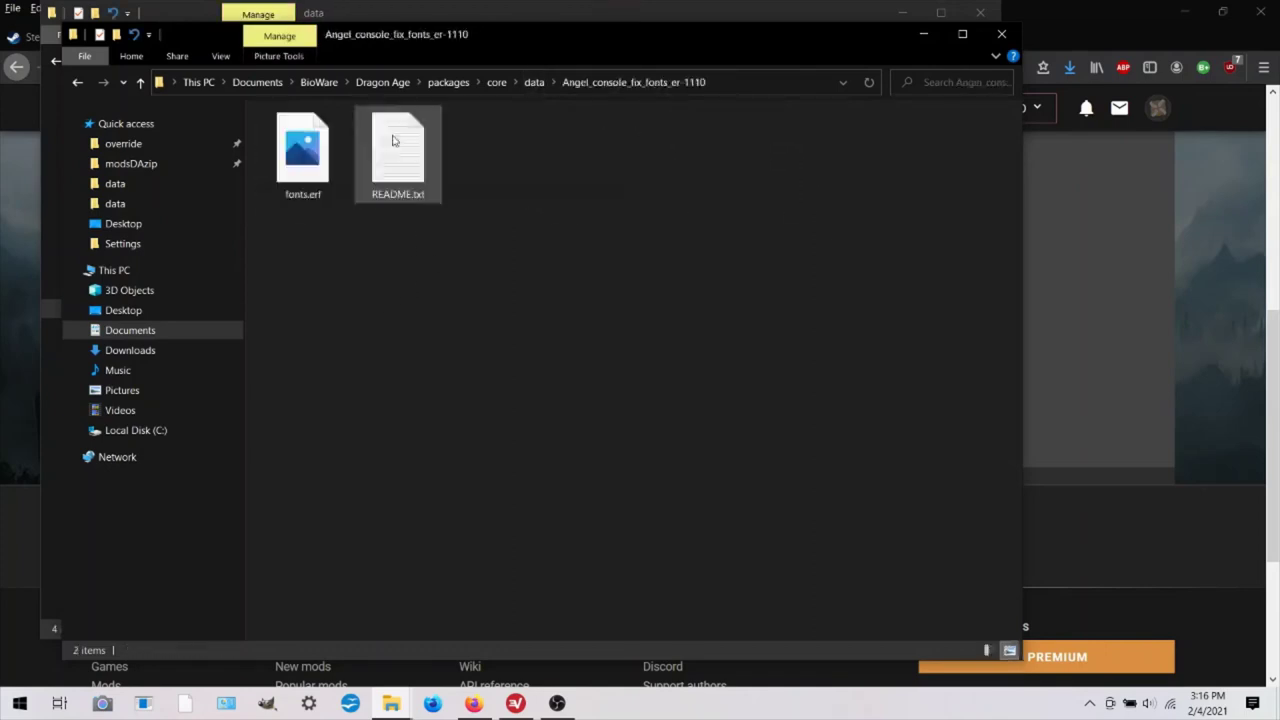
Step: Move fonts.erf out of the extracted folder into the data folder with cut and paste
{"action": "right_click", "coordinate": [305, 172]}
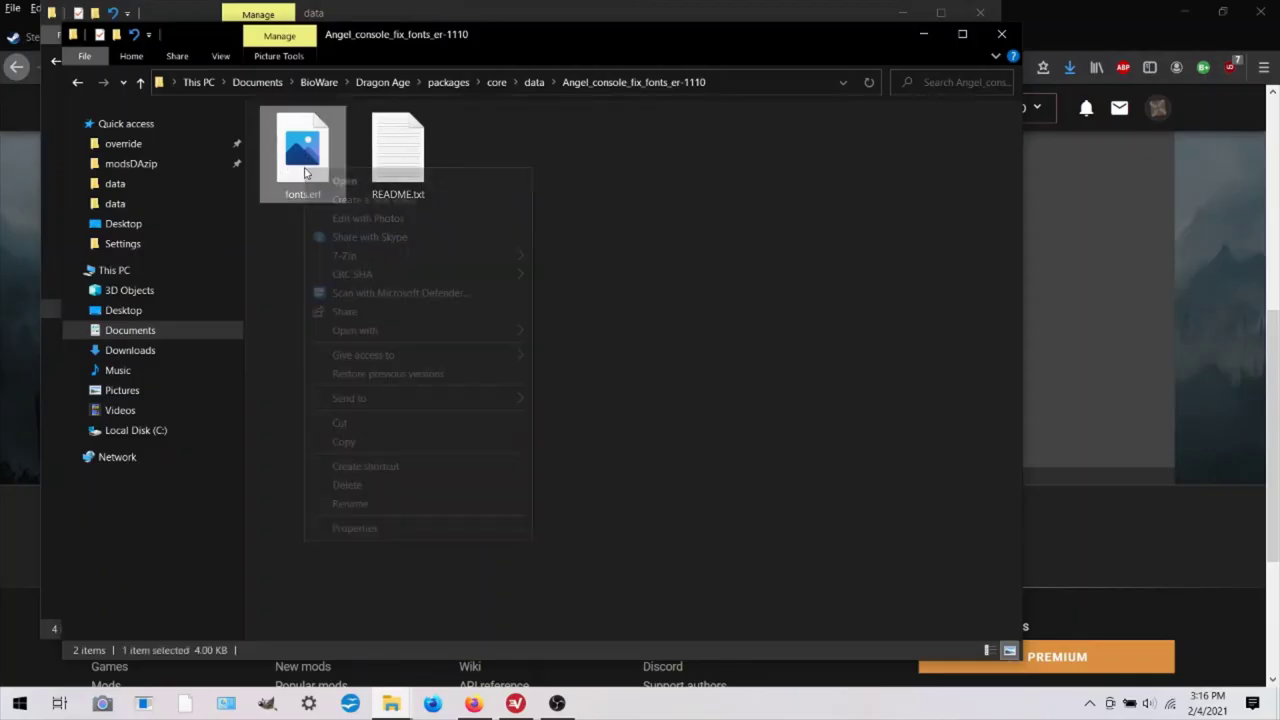
{"action": "left_click", "coordinate": [340, 420]}
{"action": "left_click", "coordinate": [482, 335]}
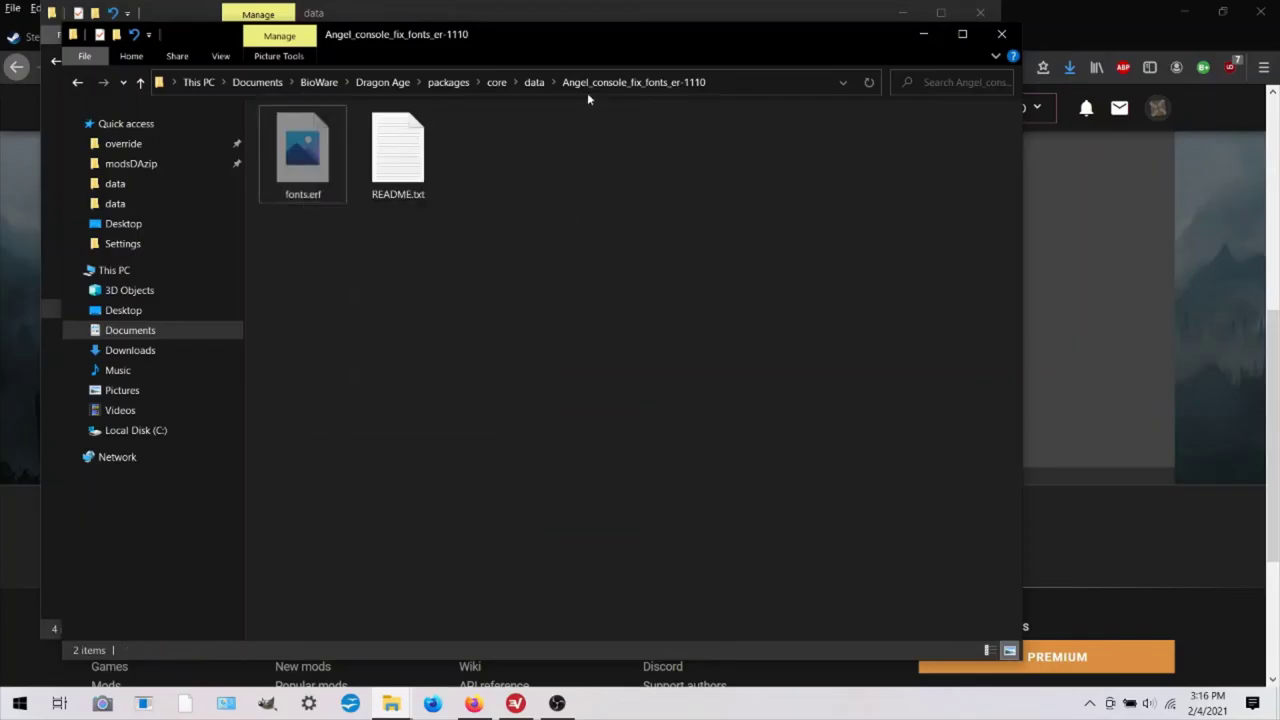
{"action": "left_click", "coordinate": [534, 82]}
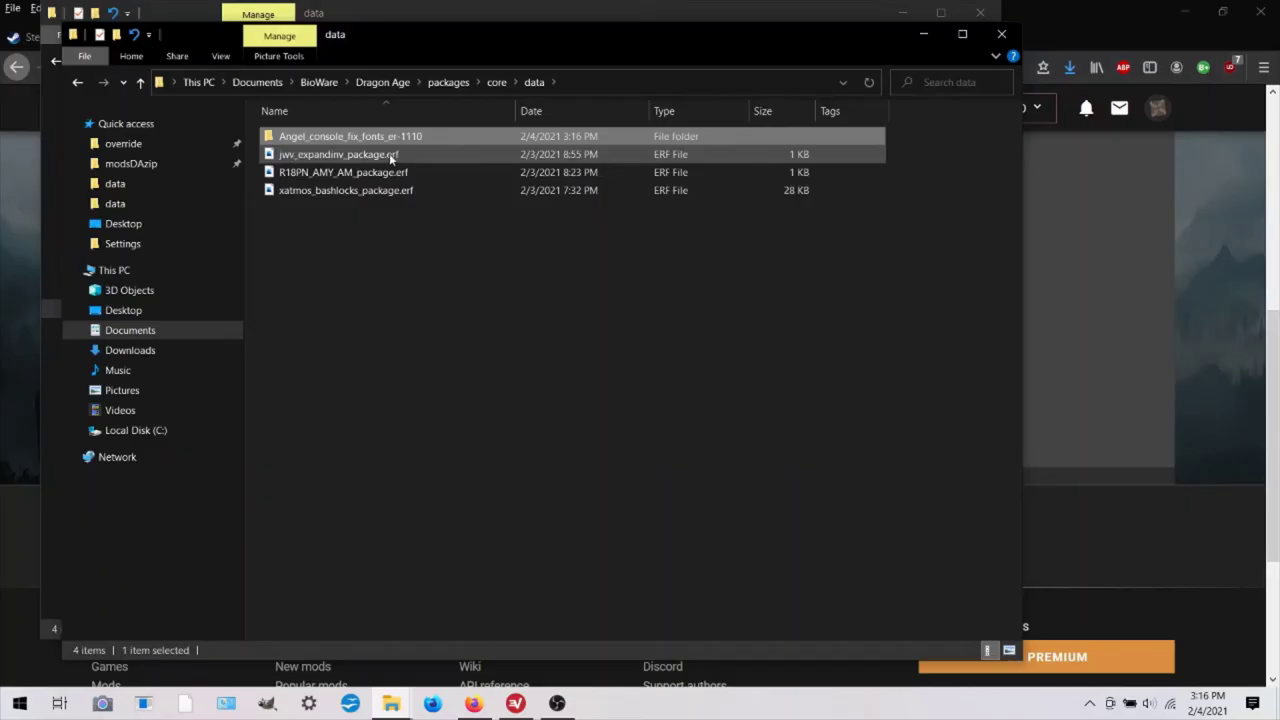
{"action": "right_click", "coordinate": [353, 274]}
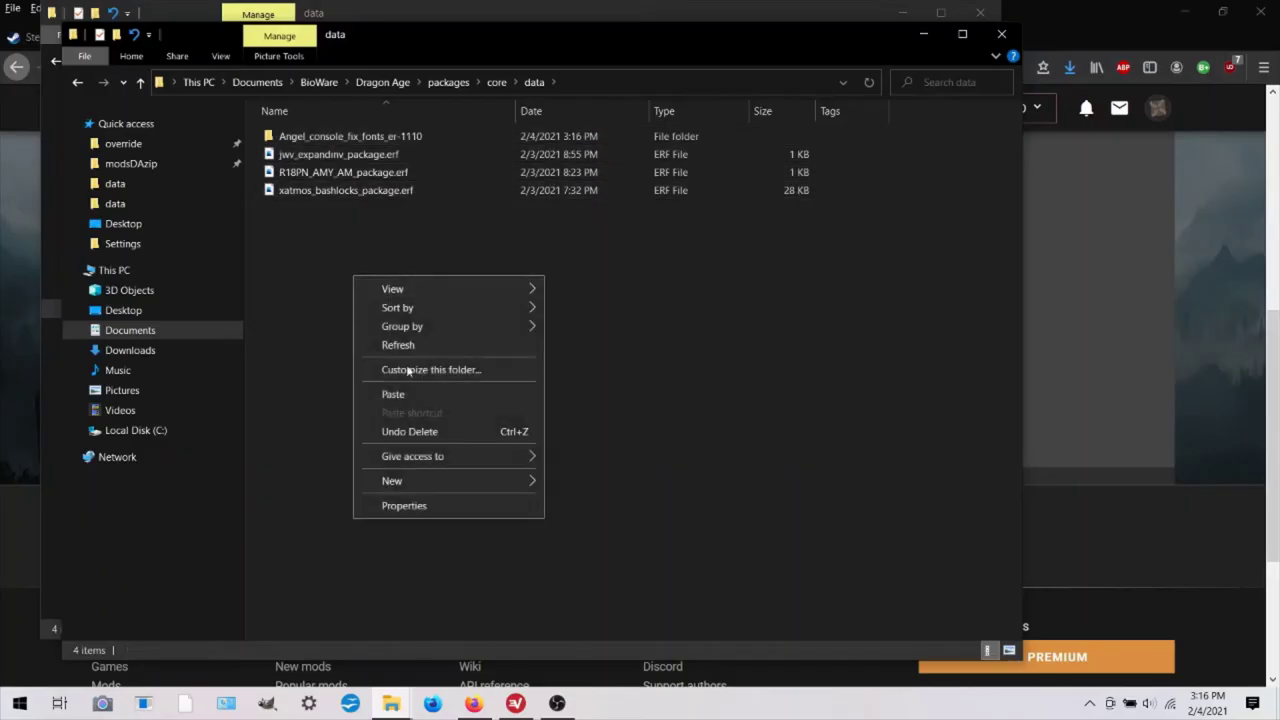
{"action": "left_click", "coordinate": [393, 394]}
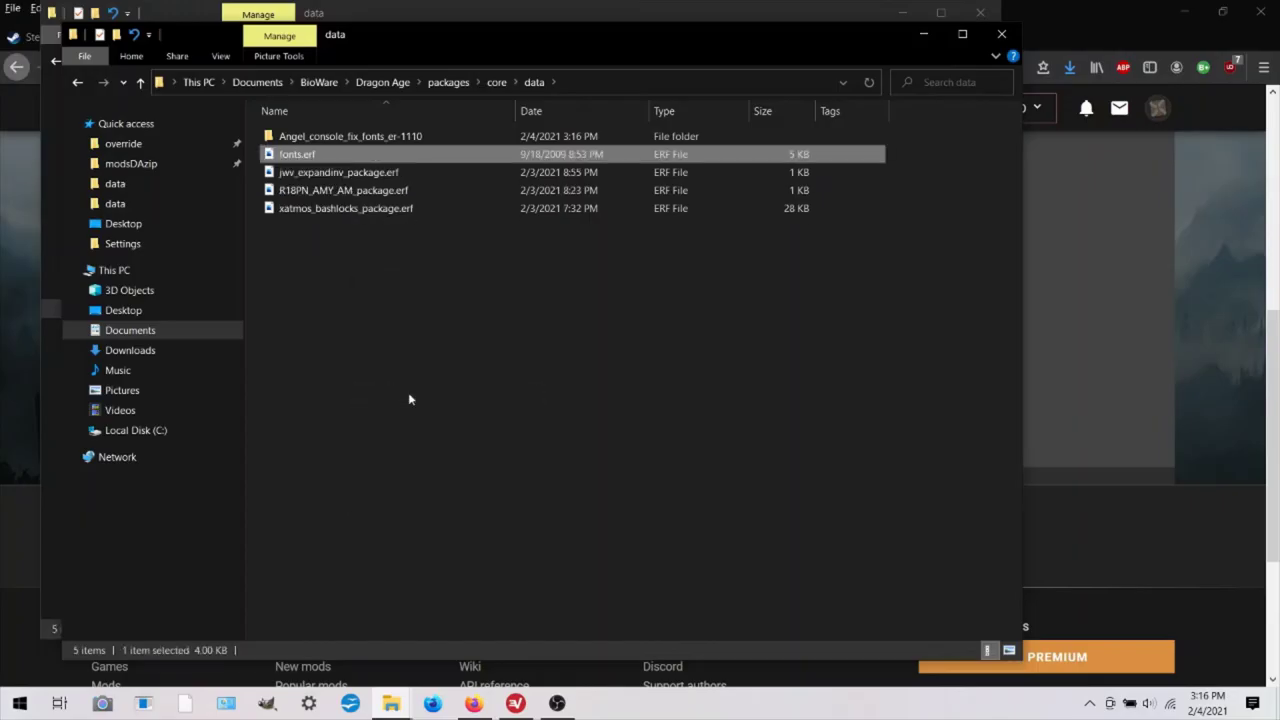
Step: Delete the leftover Angel_console_fix_fonts_er-1110 folder from data
{"action": "left_click", "coordinate": [311, 155]}
{"action": "left_click", "coordinate": [352, 140]}
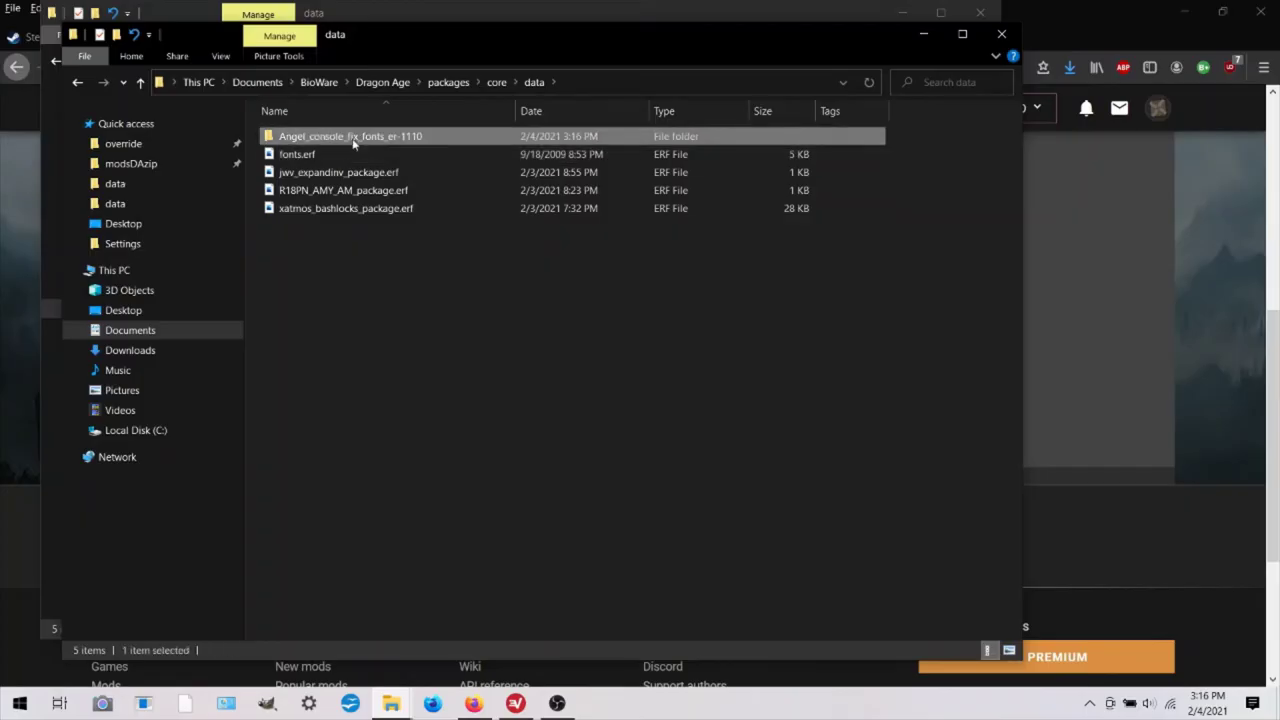
{"action": "key", "text": "Delete"}
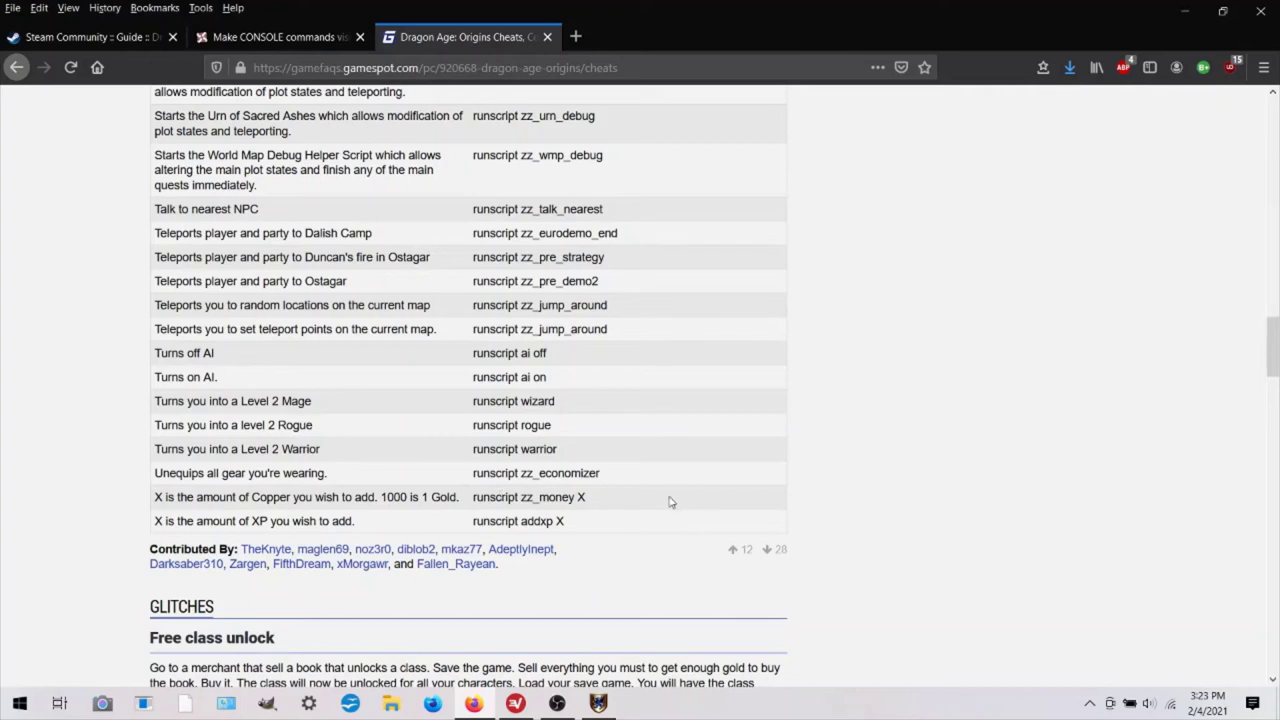
Step: Return to the running Dragon Age: Origins game from the taskbar
{"action": "left_click", "coordinate": [598, 704]}
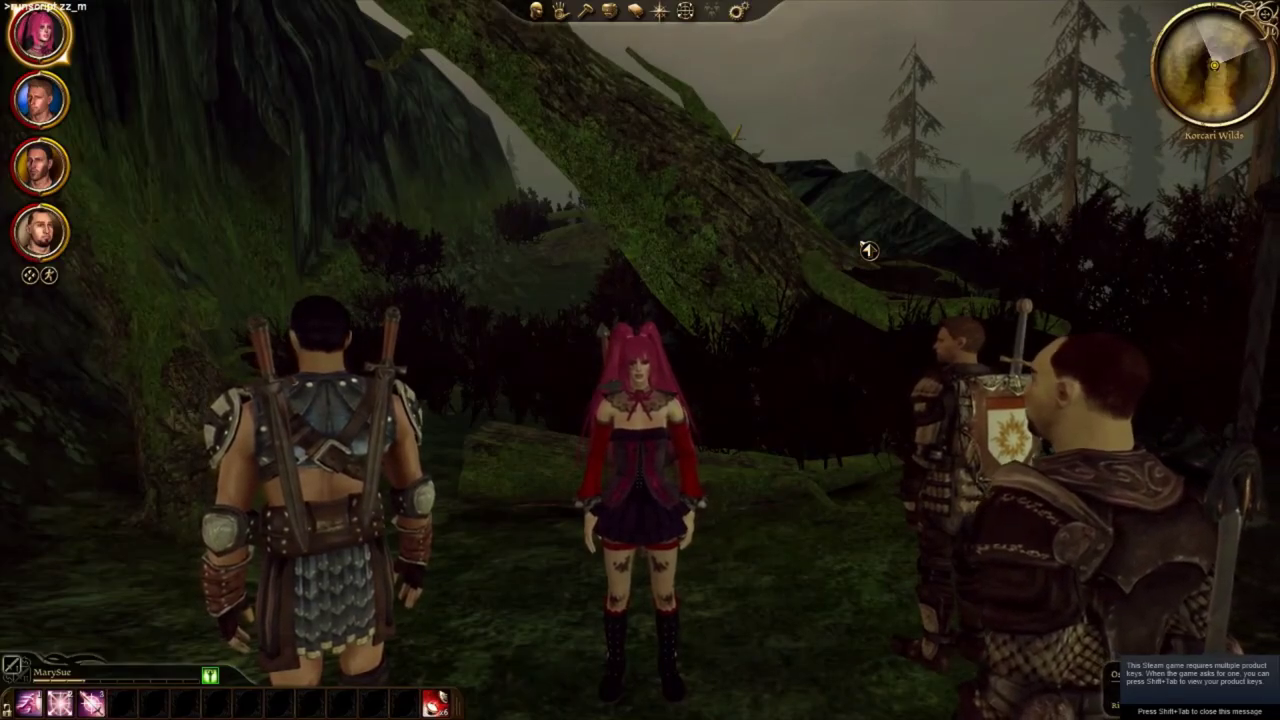
Step: Complete the console command runscript zz_money 100000
{"action": "type", "text": "oney"}
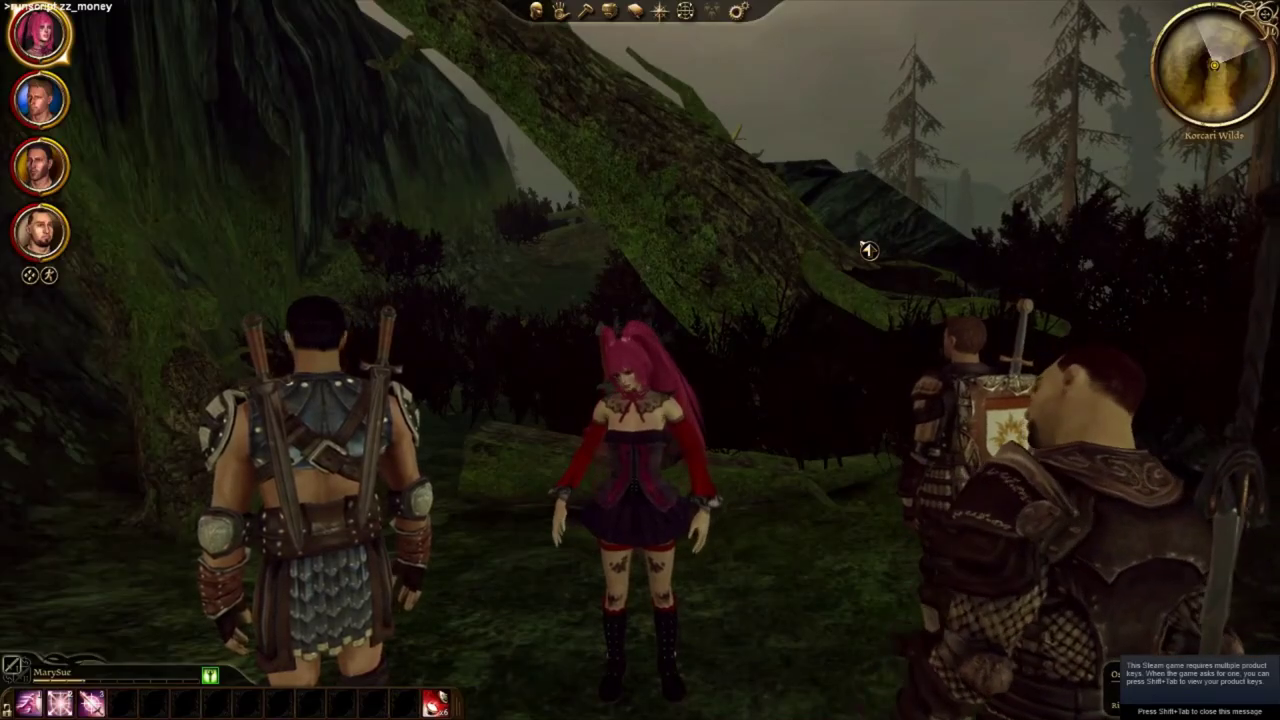
{"action": "type", "text": "100000"}
Step: Run the money cheat, confirm 10 gold in the party inventory, and close it
{"action": "key", "text": "Return"}
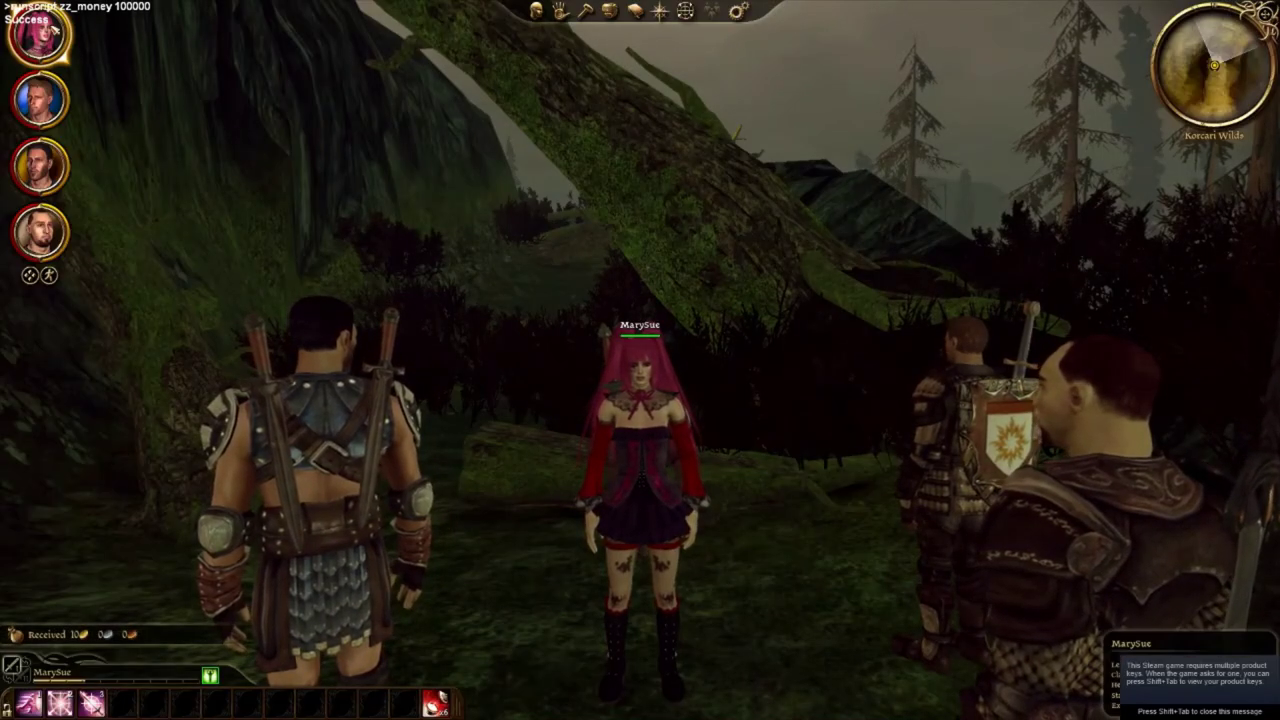
{"action": "left_click", "coordinate": [610, 11]}
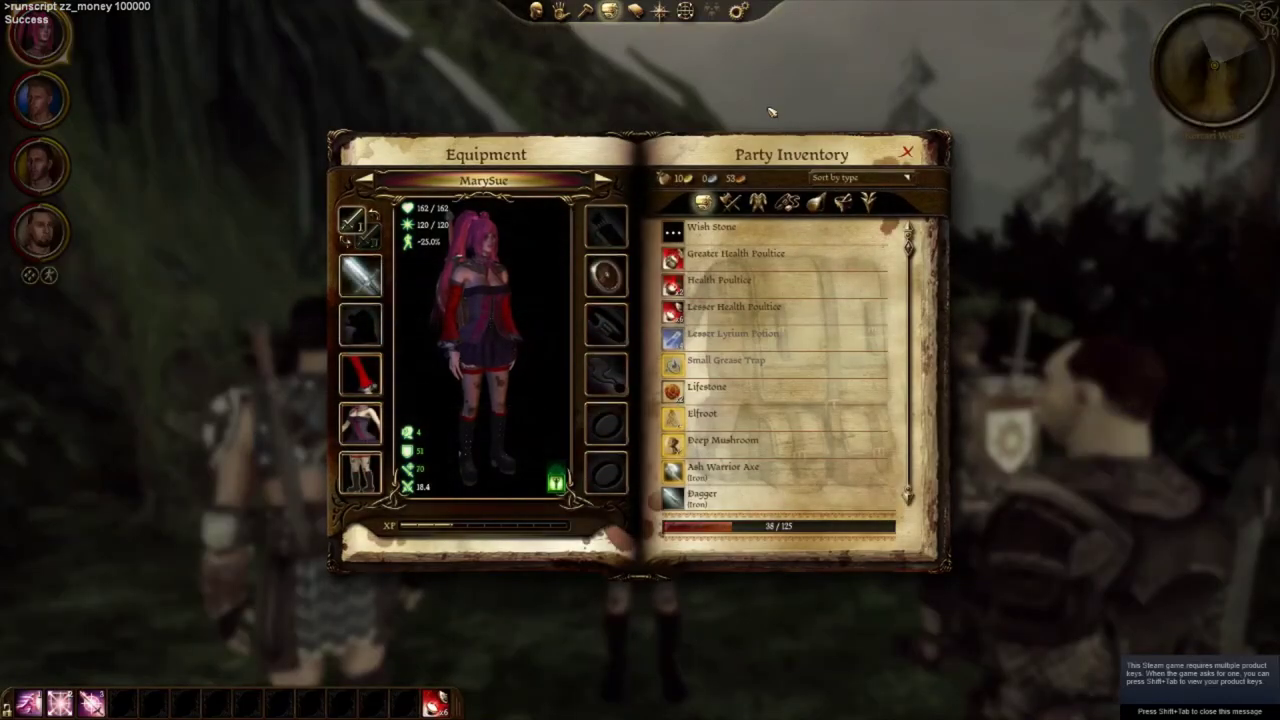
{"action": "scroll", "coordinate": [778, 225], "scroll_direction": "down", "scroll_amount": 3}
{"action": "scroll", "coordinate": [778, 222], "scroll_direction": "up", "scroll_amount": 3}
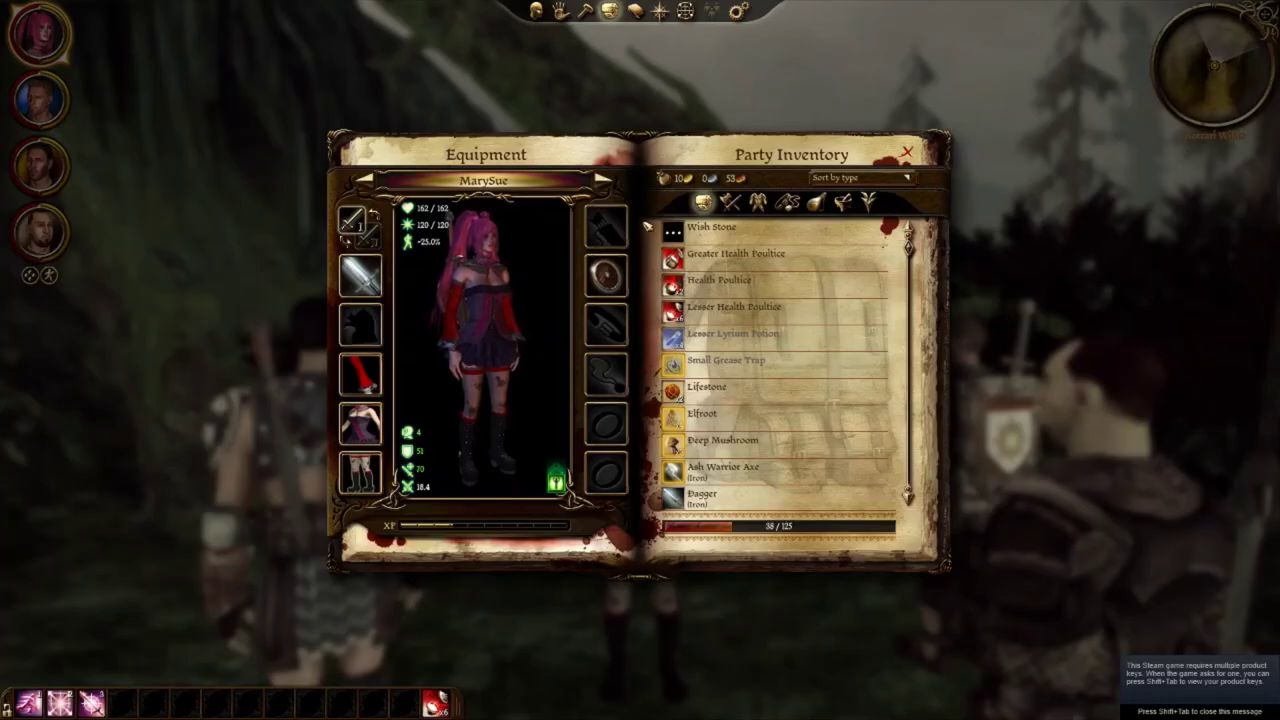
{"action": "left_click", "coordinate": [908, 154]}
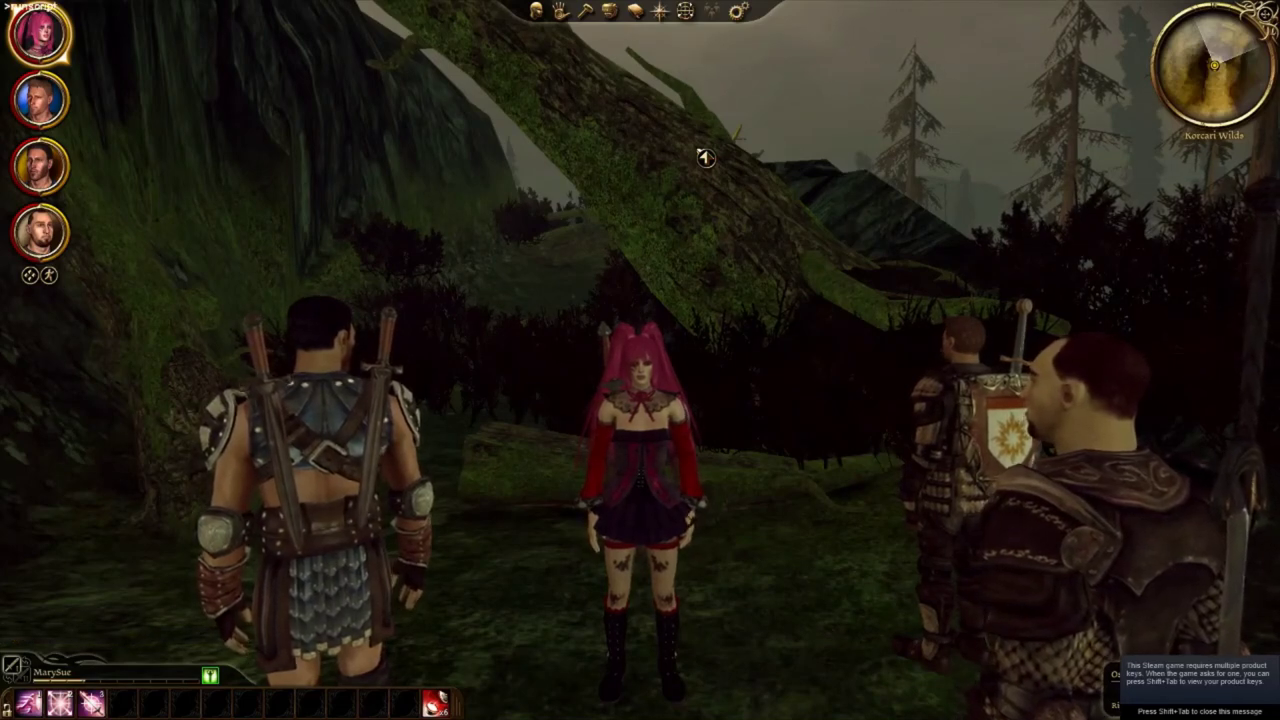
Step: Run runscript zz_money 999999 and verify the inventory shows 110 gold
{"action": "type", "text": "runscript zz"}
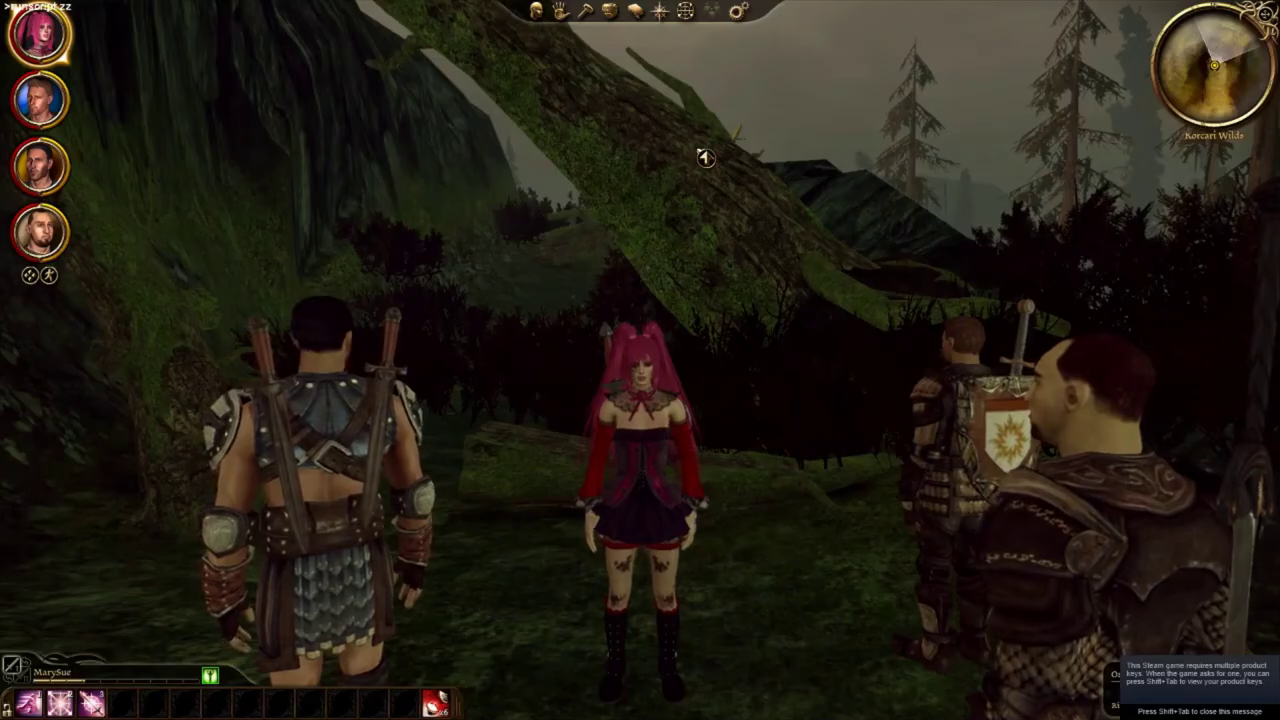
{"action": "type", "text": "_money 99"}
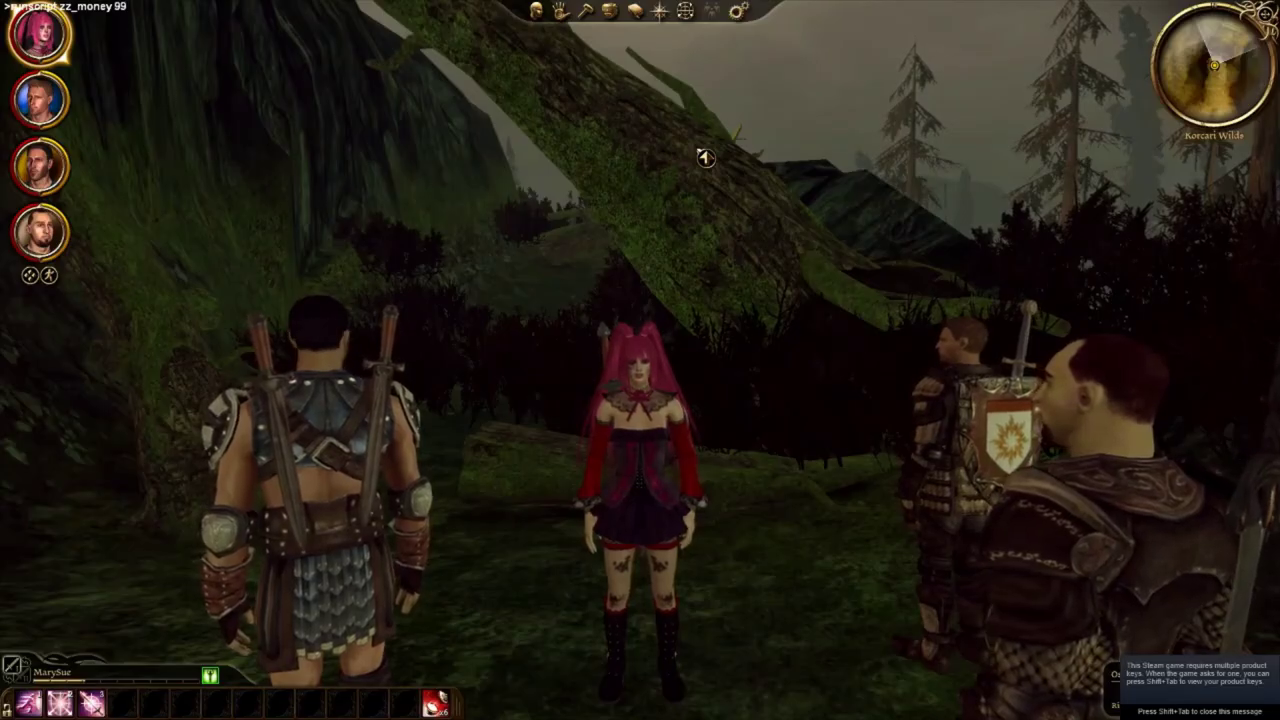
{"action": "type", "text": "9999"}
{"action": "key", "text": "Return"}
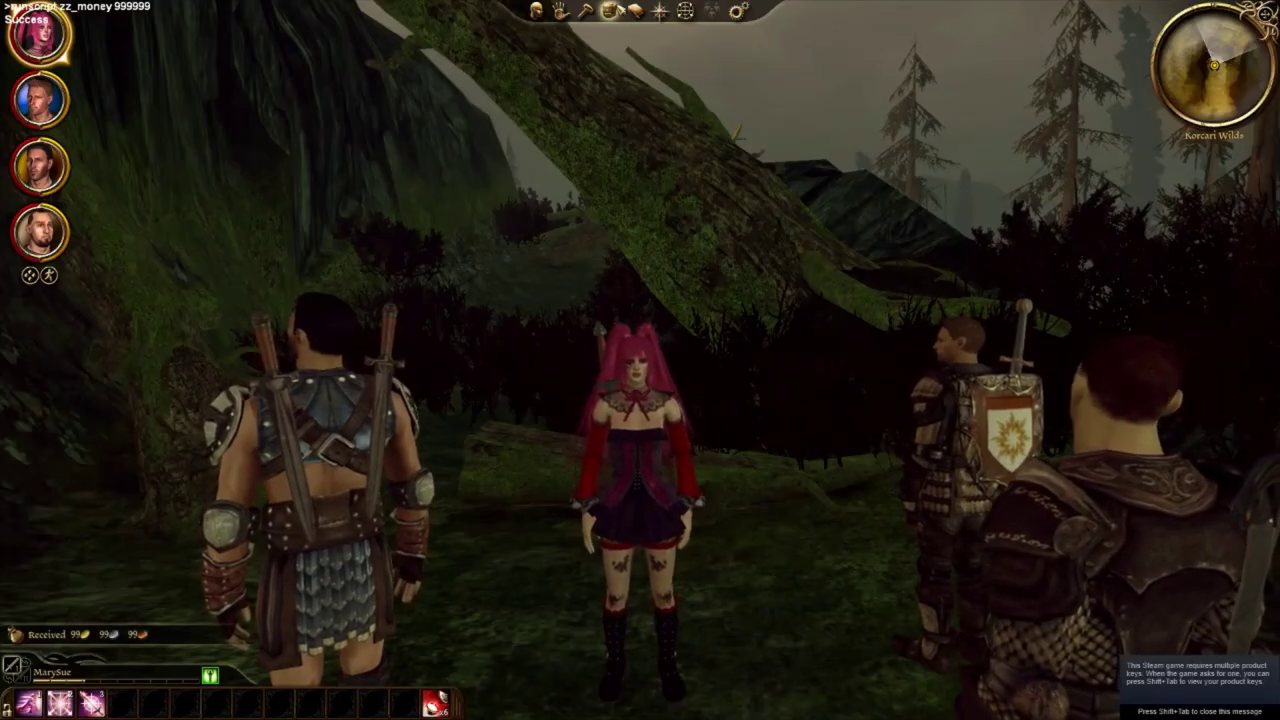
{"action": "left_click", "coordinate": [609, 11]}
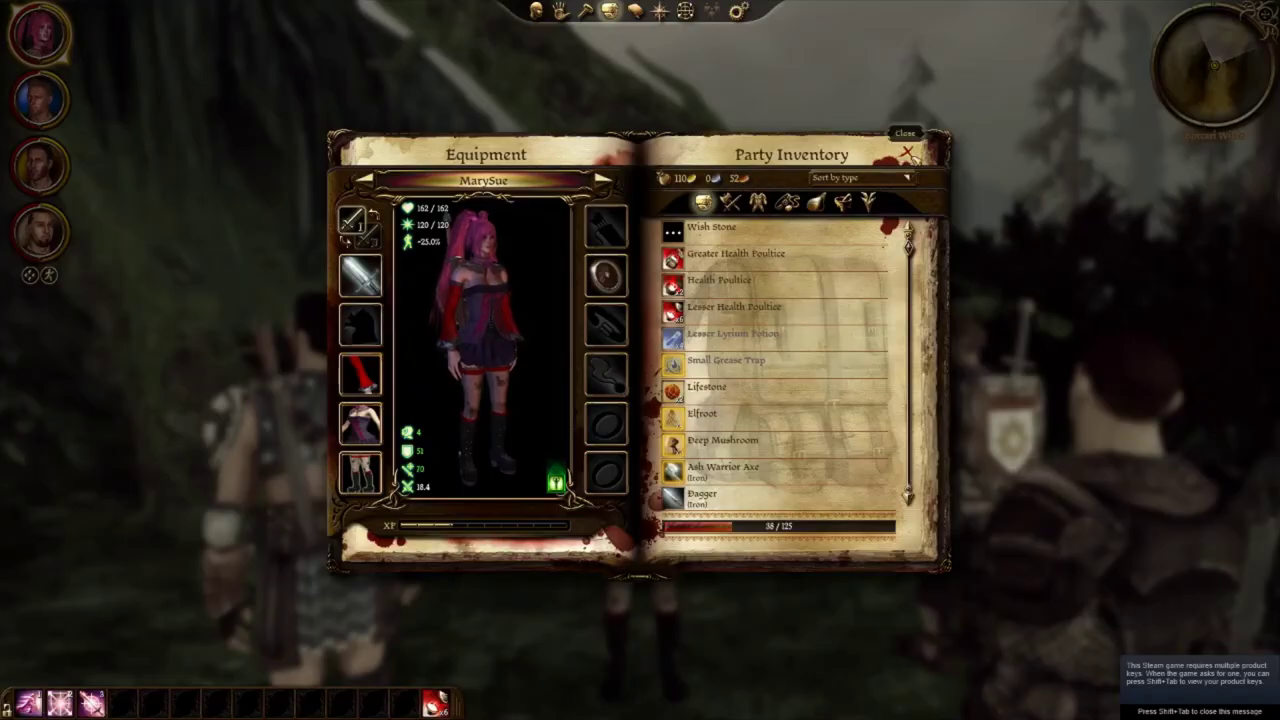
{"action": "left_click", "coordinate": [907, 153]}
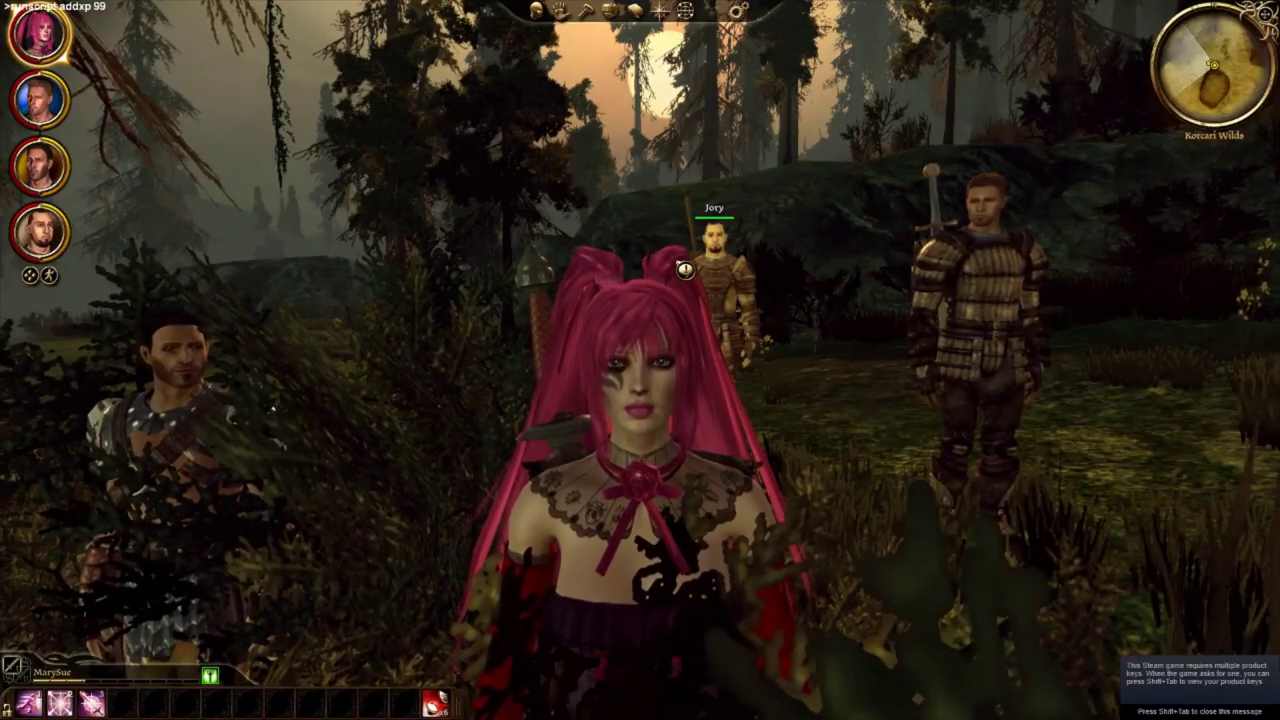
Step: Finish the 'runscript addxp 999999' console command and run it to grant 180585 XP
{"action": "type", "text": "9999"}
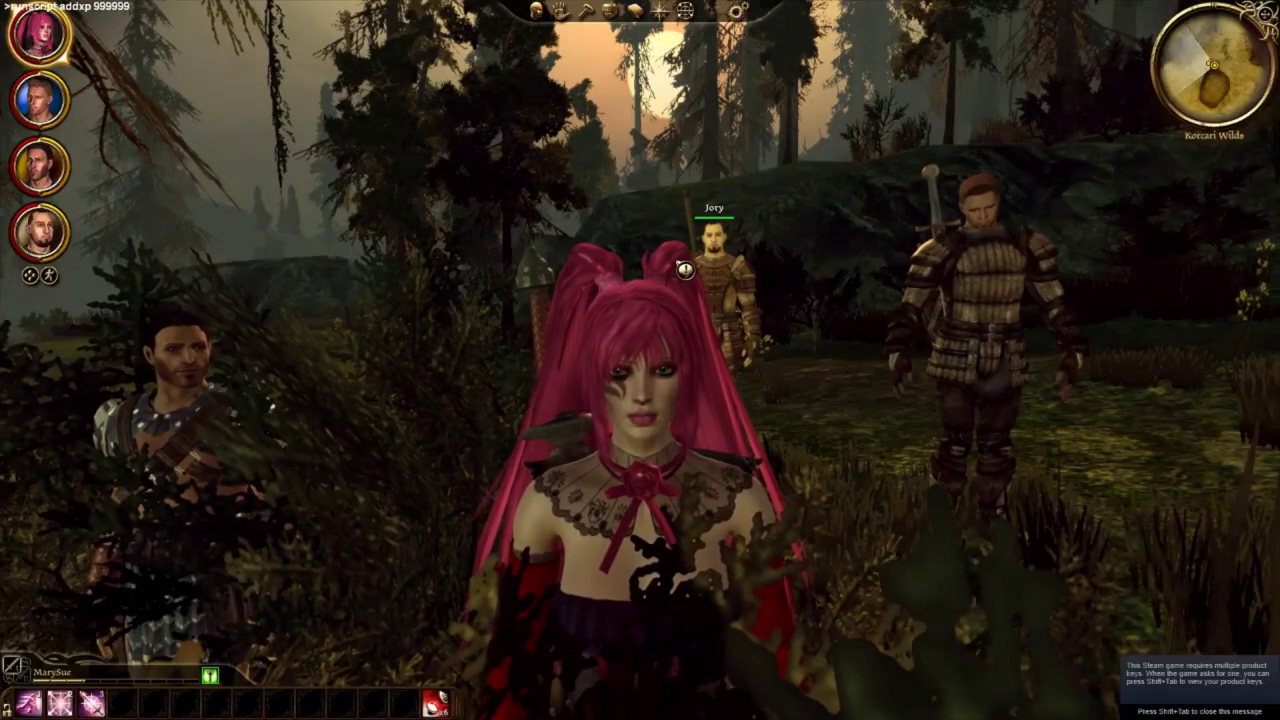
{"action": "key", "text": "Return"}
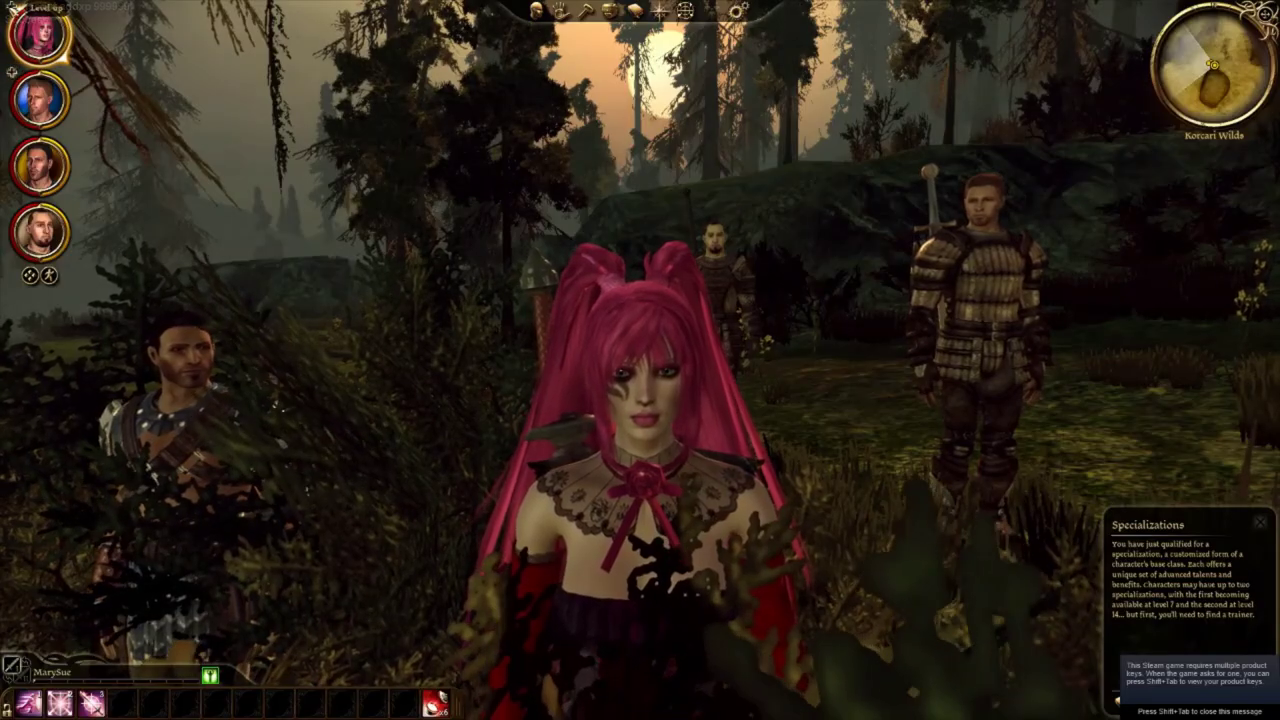
Step: Open the warrior's level-up screen and choose the Templar specialization
{"action": "left_click", "coordinate": [13, 9]}
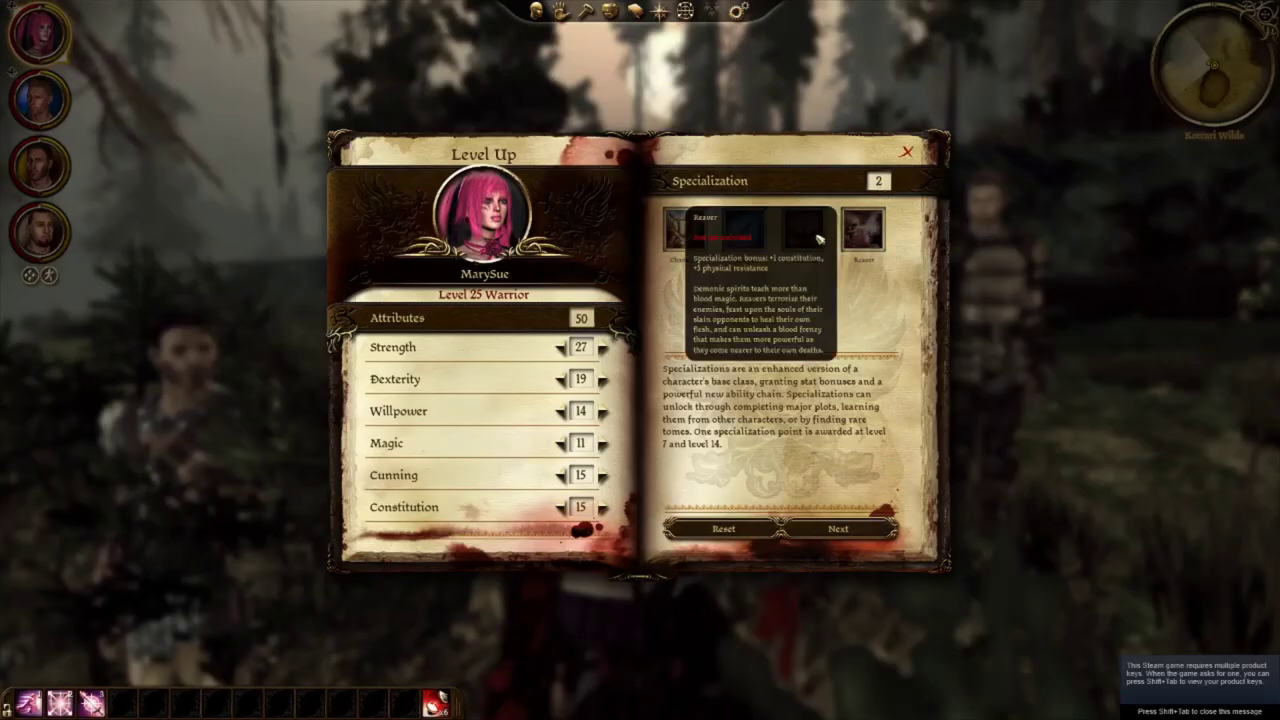
{"action": "left_click", "coordinate": [743, 230]}
{"action": "left_click", "coordinate": [838, 529]}
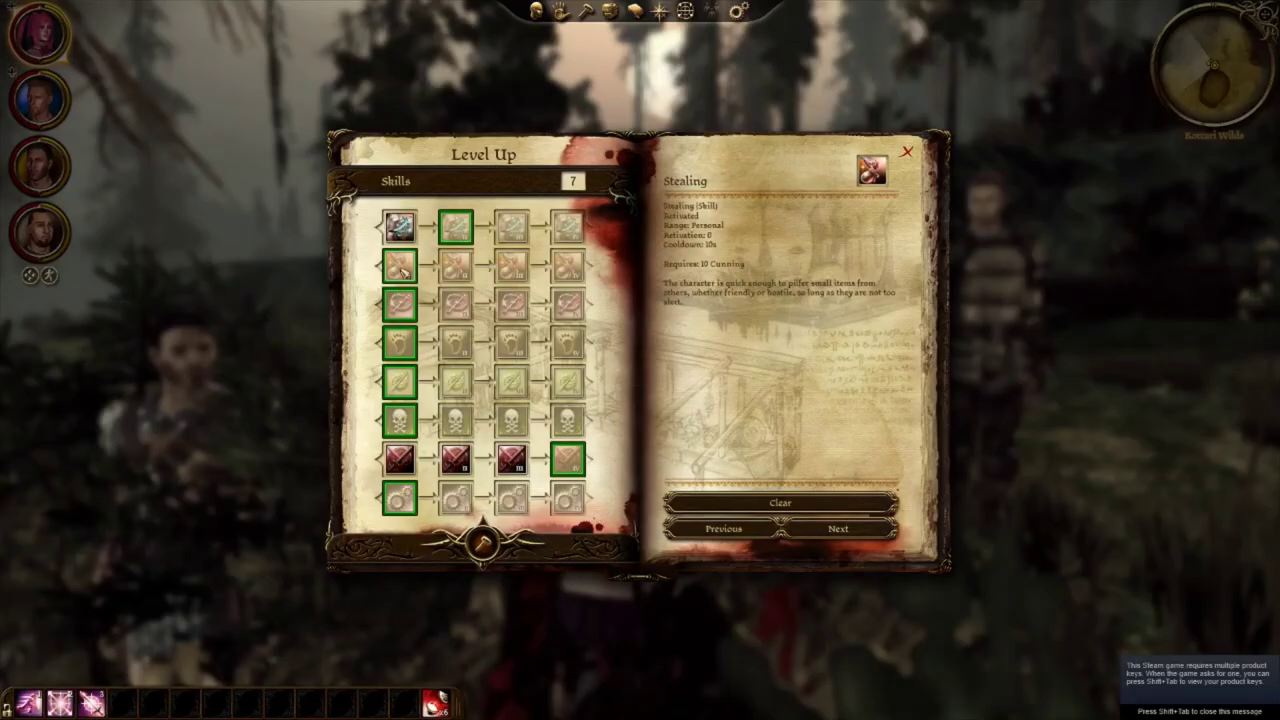
Step: Learn the fourth trap-making rank, Improved and Expert Coercion, Stealing, Improved Stealing and Survival
{"action": "left_click", "coordinate": [567, 458]}
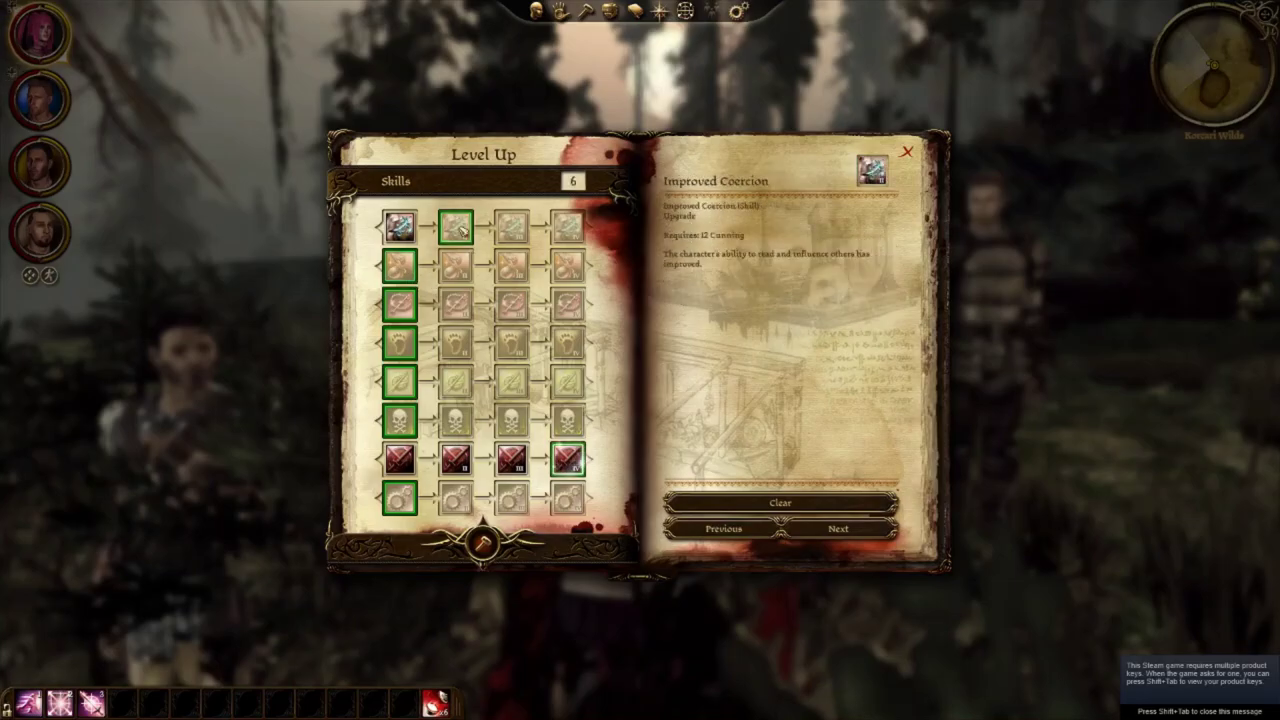
{"action": "left_click", "coordinate": [455, 227]}
{"action": "left_click", "coordinate": [511, 227]}
{"action": "left_click", "coordinate": [399, 265]}
{"action": "left_click", "coordinate": [455, 265]}
{"action": "left_click", "coordinate": [399, 303]}
{"action": "left_click", "coordinate": [400, 343]}
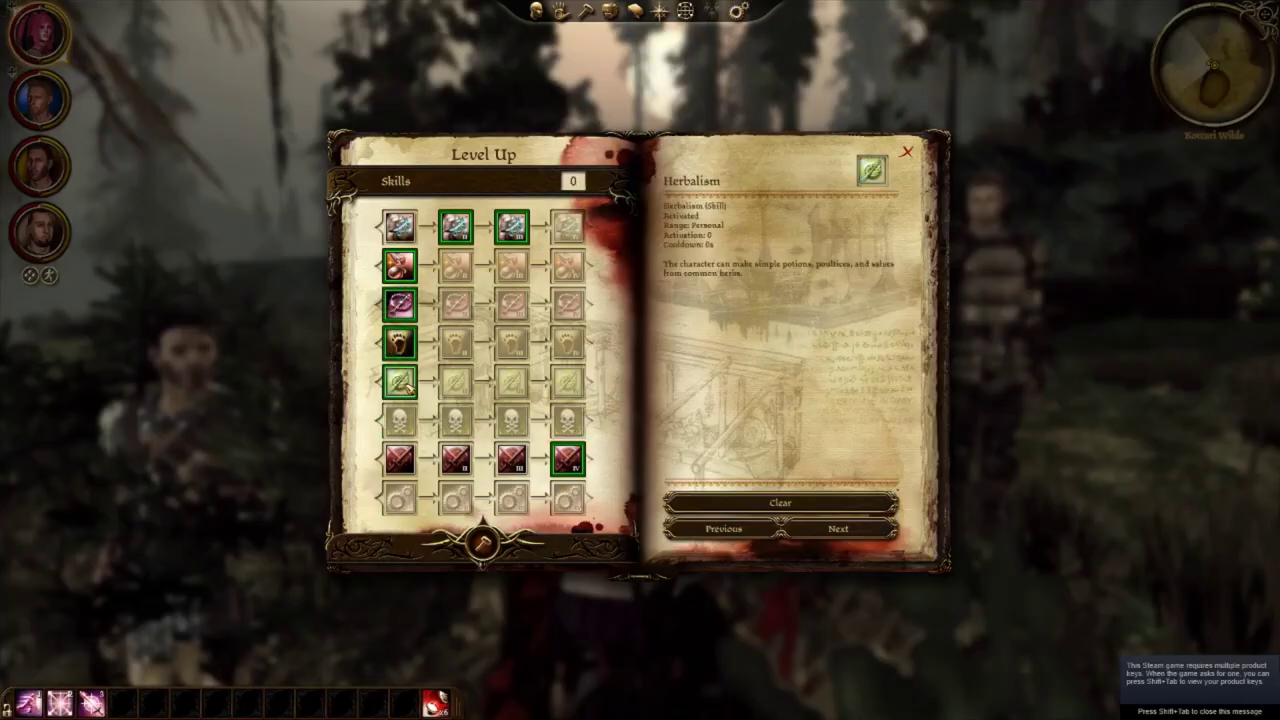
Step: Learn the Threaten, Taunt, Bravery, Disengage, Death Blow and Perfect Striking talents
{"action": "left_click", "coordinate": [840, 530]}
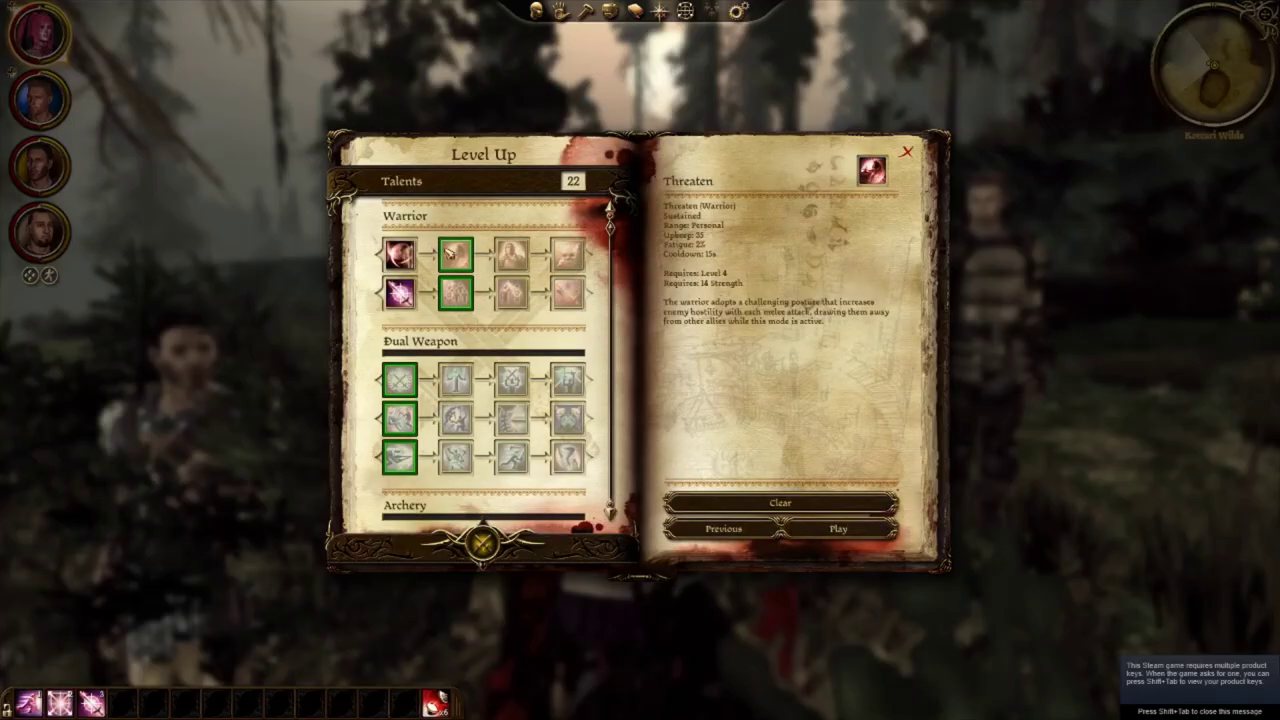
{"action": "left_click", "coordinate": [455, 255]}
{"action": "left_click", "coordinate": [455, 293]}
{"action": "left_click", "coordinate": [511, 255]}
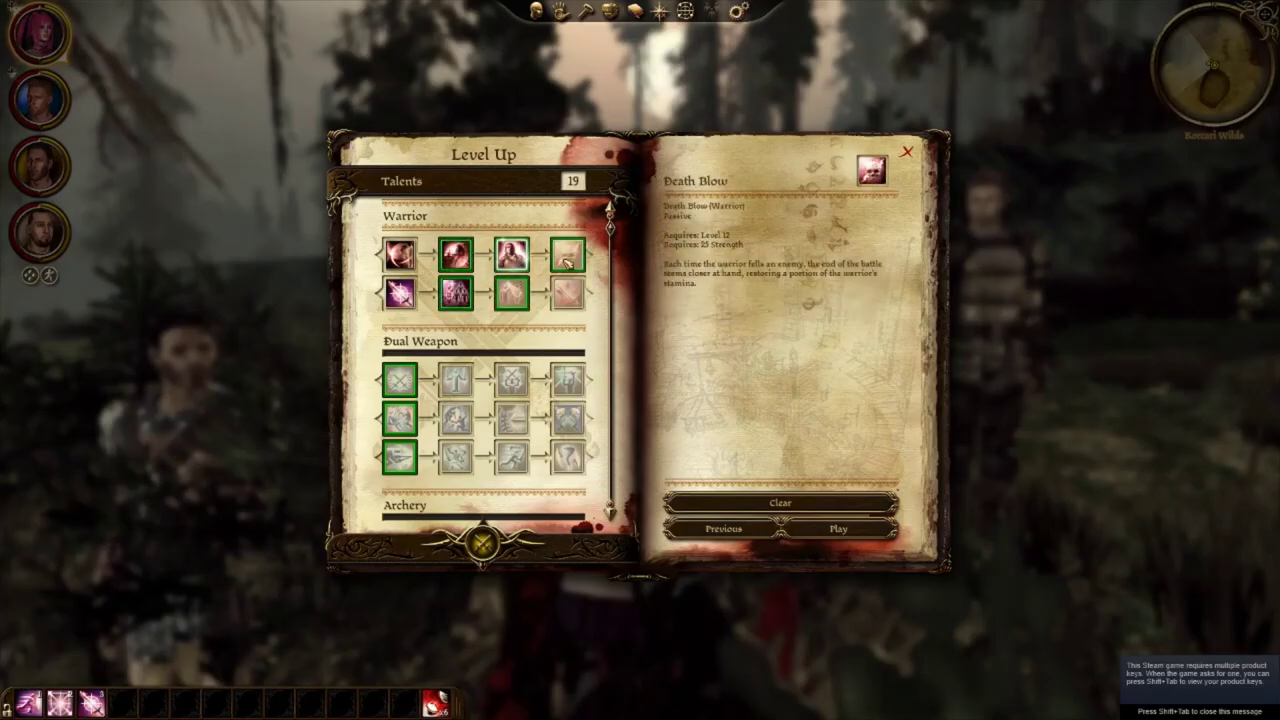
{"action": "left_click", "coordinate": [511, 293]}
{"action": "left_click", "coordinate": [568, 255]}
{"action": "left_click", "coordinate": [568, 293]}
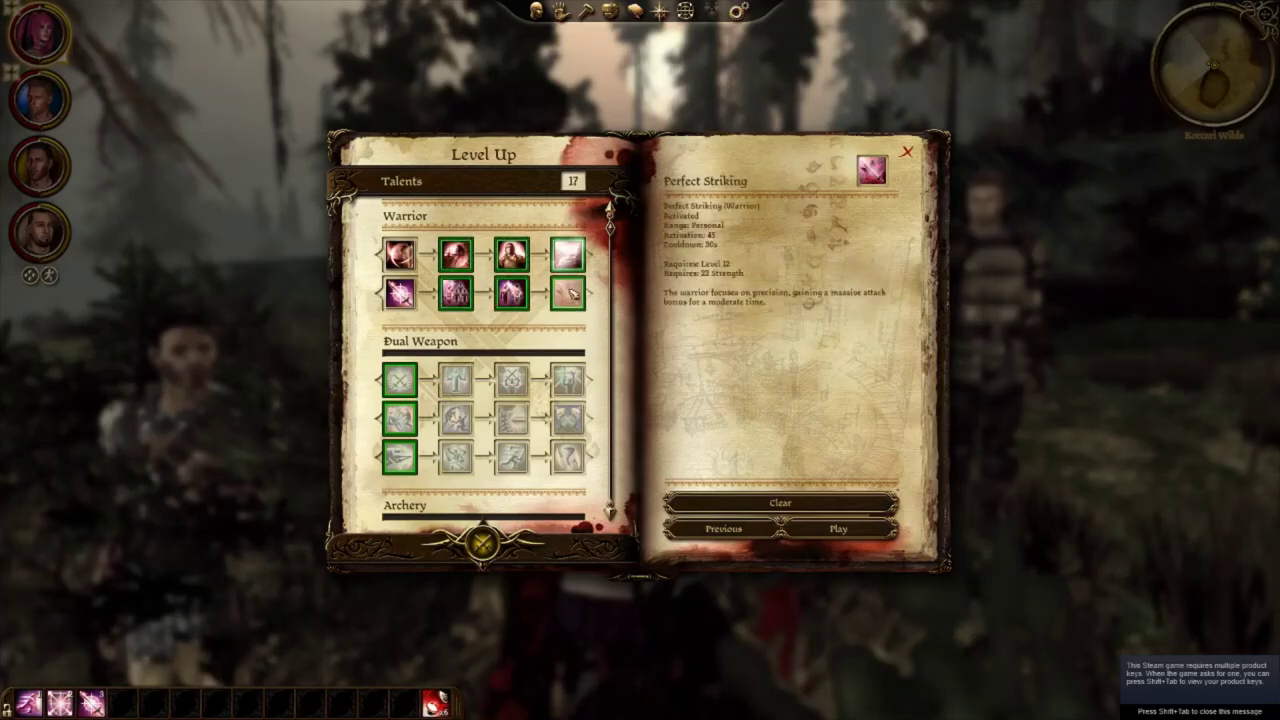
{"action": "scroll", "coordinate": [410, 372], "scroll_direction": "down", "scroll_amount": 4}
{"action": "scroll", "coordinate": [415, 372], "scroll_direction": "down", "scroll_amount": 4}
Step: Learn several Weapon and Shield talents, ending with Shield Tactics
{"action": "left_click", "coordinate": [412, 356]}
{"action": "left_click", "coordinate": [456, 344]}
{"action": "left_click", "coordinate": [456, 306]}
{"action": "left_click", "coordinate": [512, 268]}
{"action": "left_click", "coordinate": [512, 306]}
{"action": "left_click", "coordinate": [566, 308]}
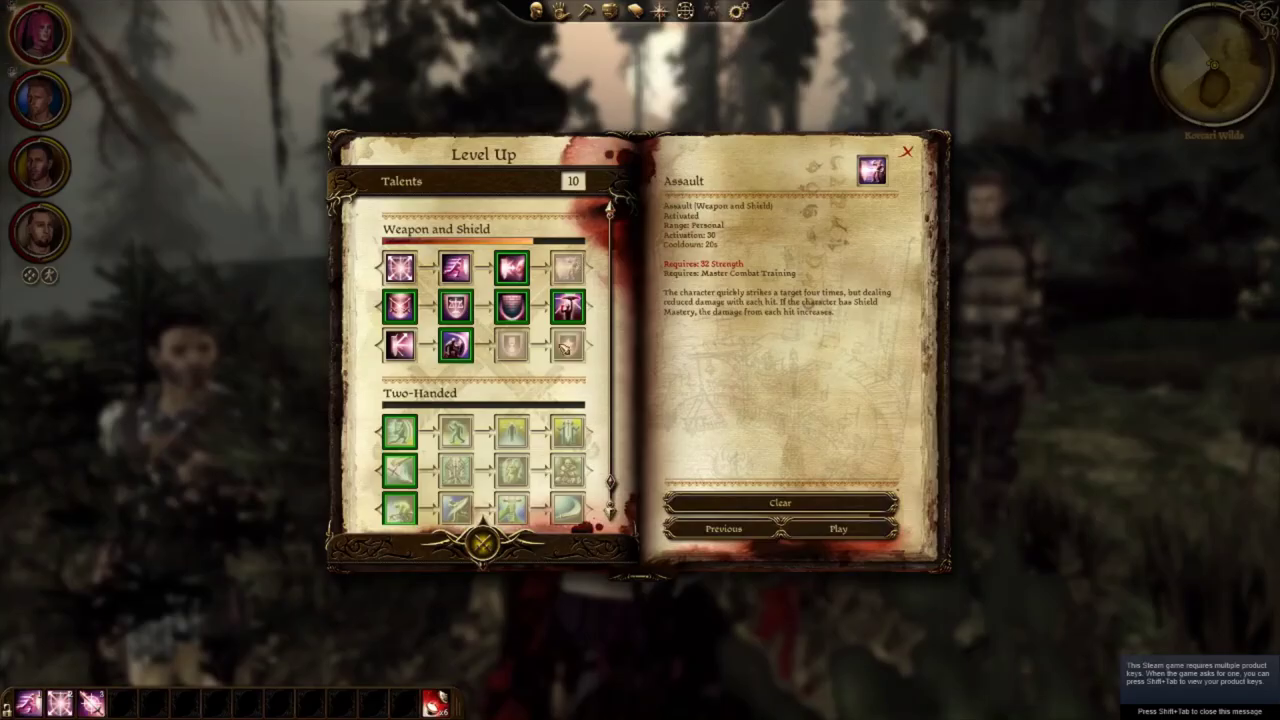
Step: Review the attribute, skill and talent pages, then finish leveling and return to the game
{"action": "left_click", "coordinate": [705, 530]}
{"action": "left_click", "coordinate": [705, 530]}
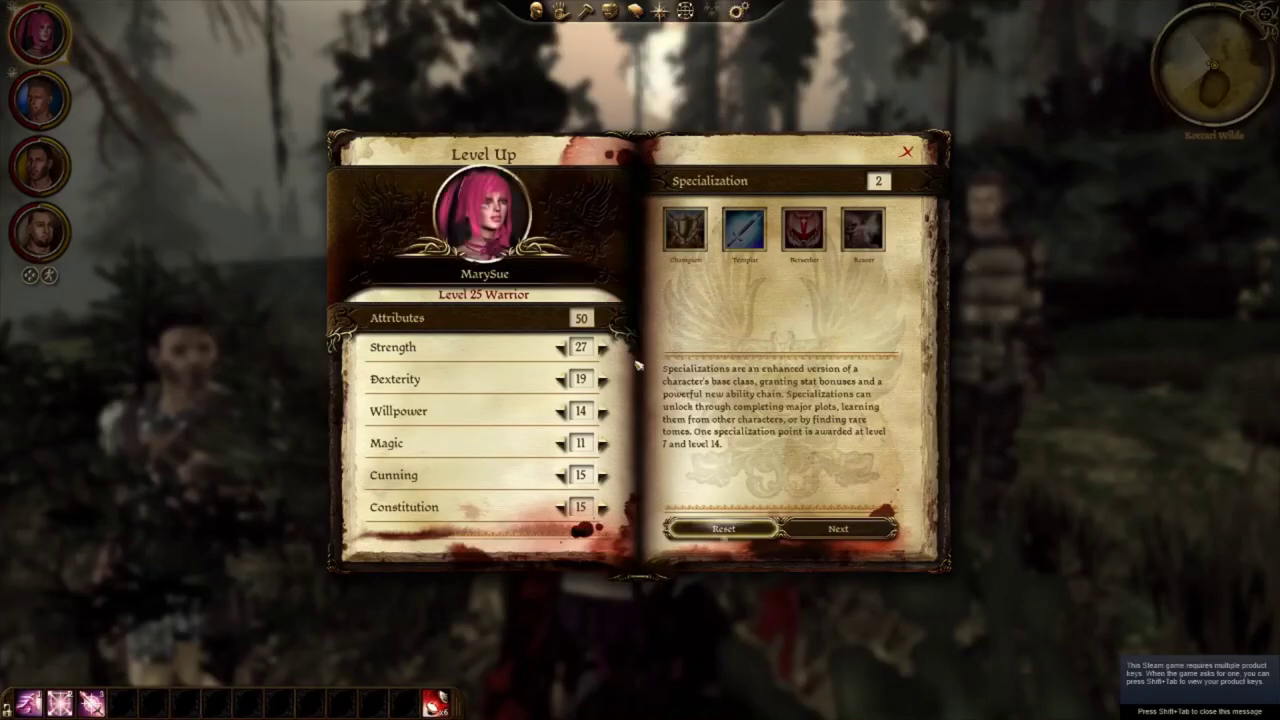
{"action": "left_click", "coordinate": [828, 527]}
{"action": "left_click", "coordinate": [830, 528]}
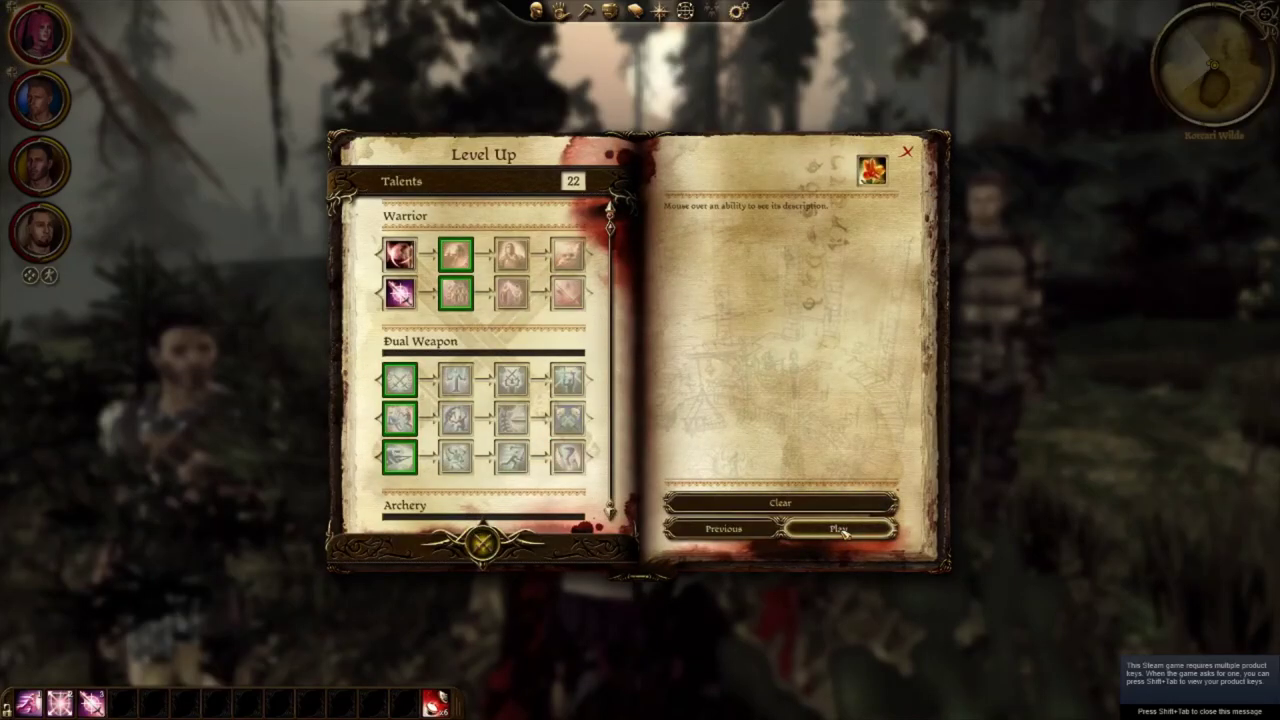
{"action": "left_click", "coordinate": [840, 529]}
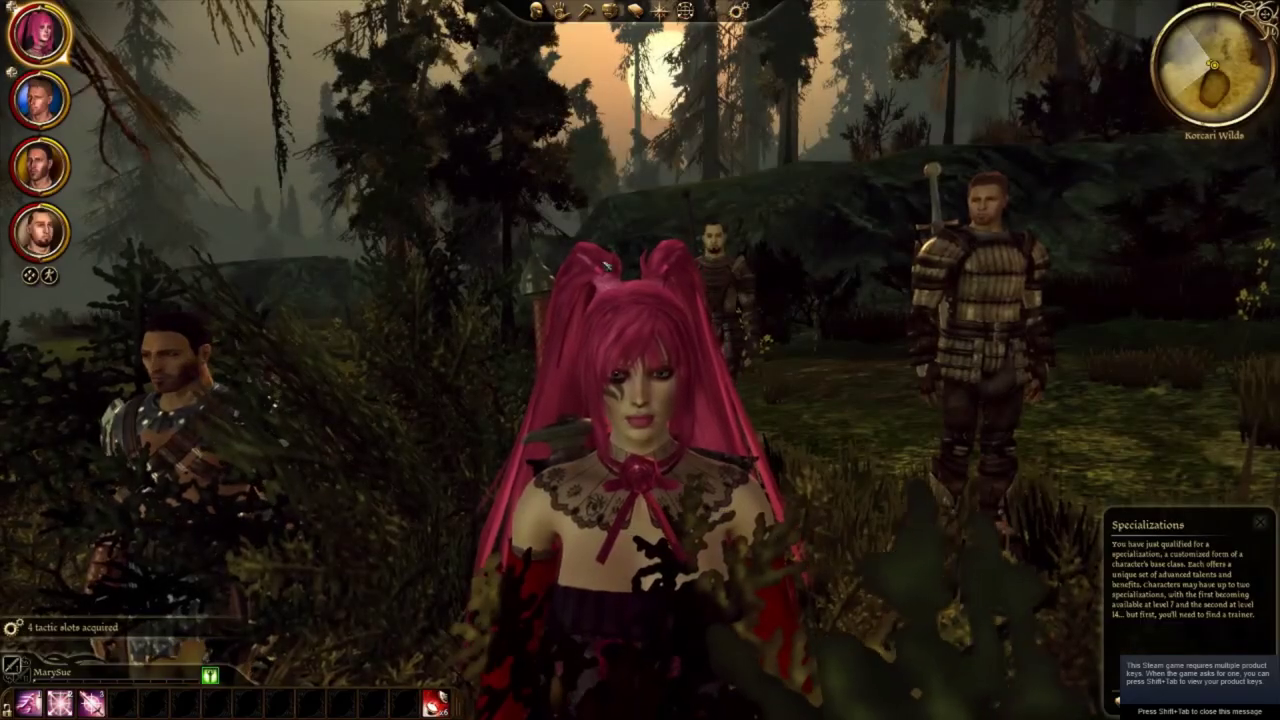
Step: Walk the party along the forest path into the Korcari Wilds ruins to meet the enemies
{"action": "key", "text": "w"}
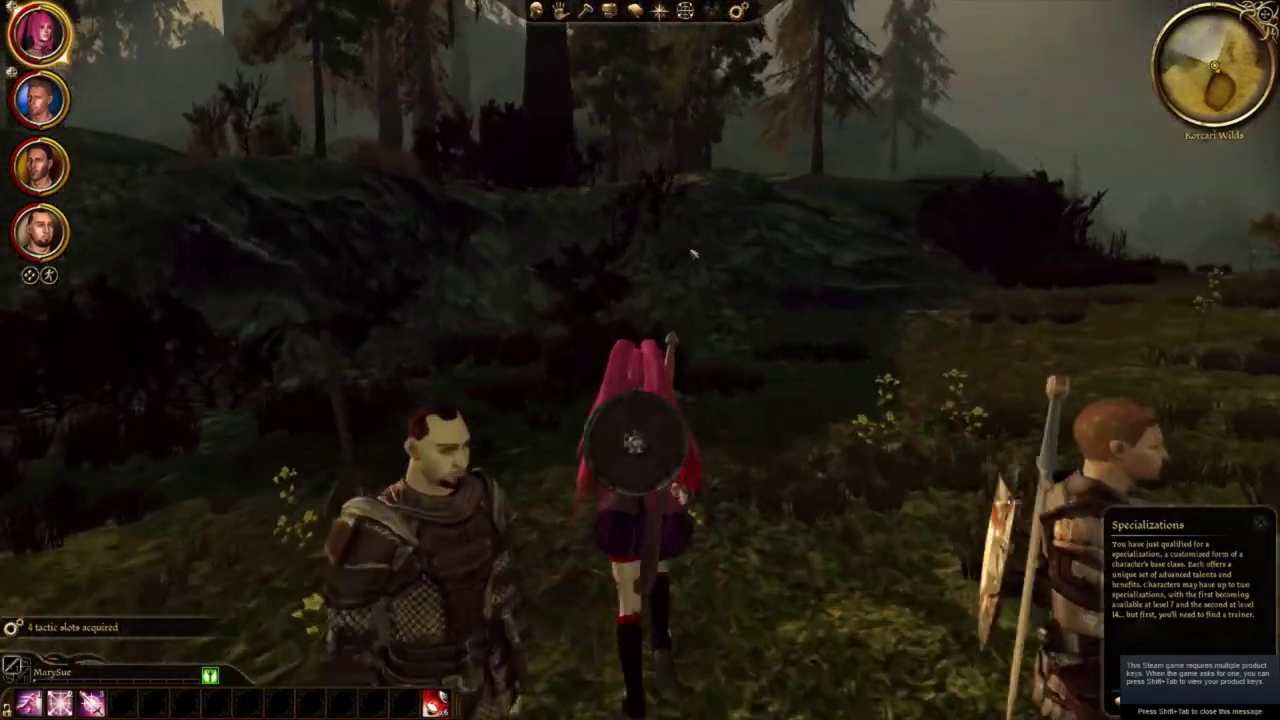
{"action": "key", "text": "a"}
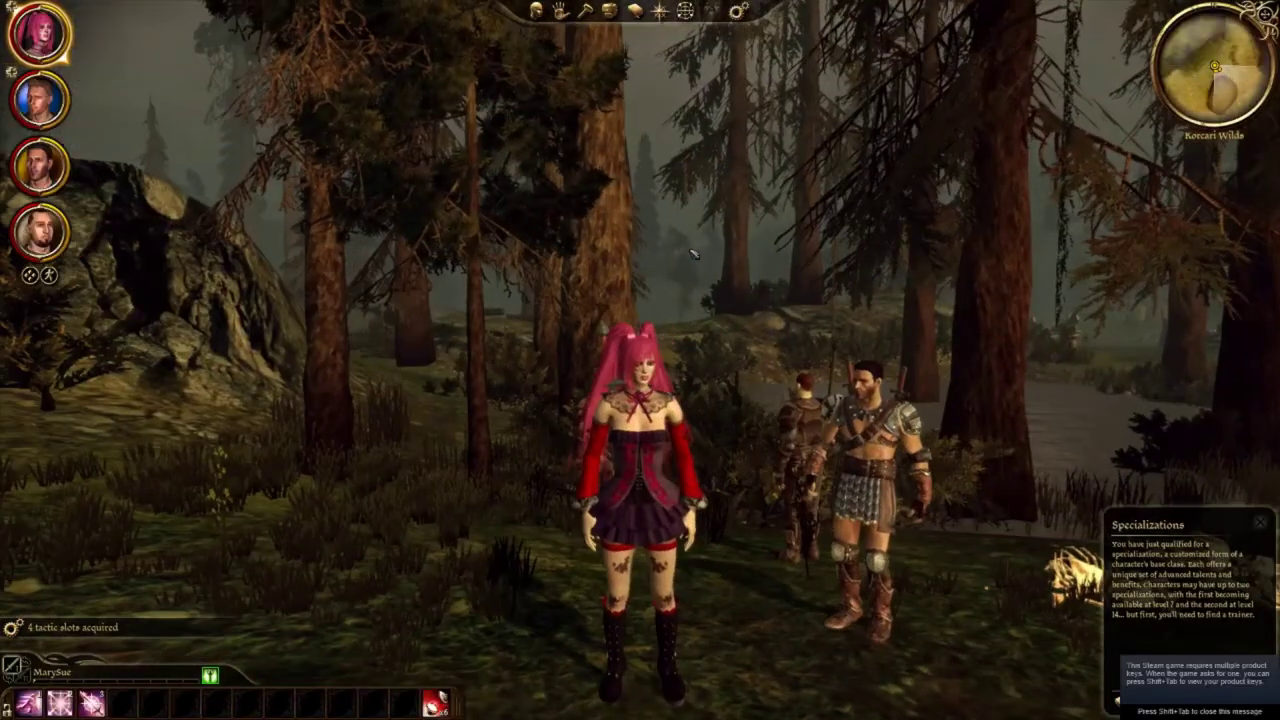
{"action": "key", "text": "a"}
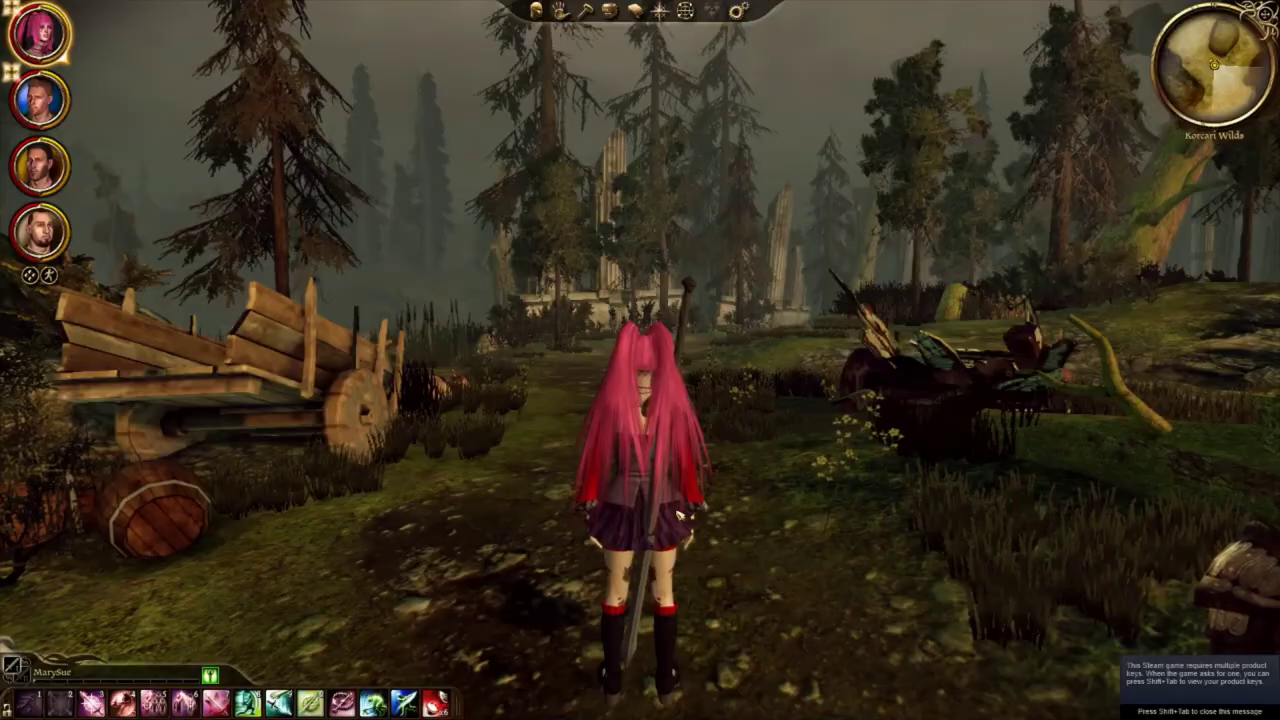
{"action": "key", "text": "w"}
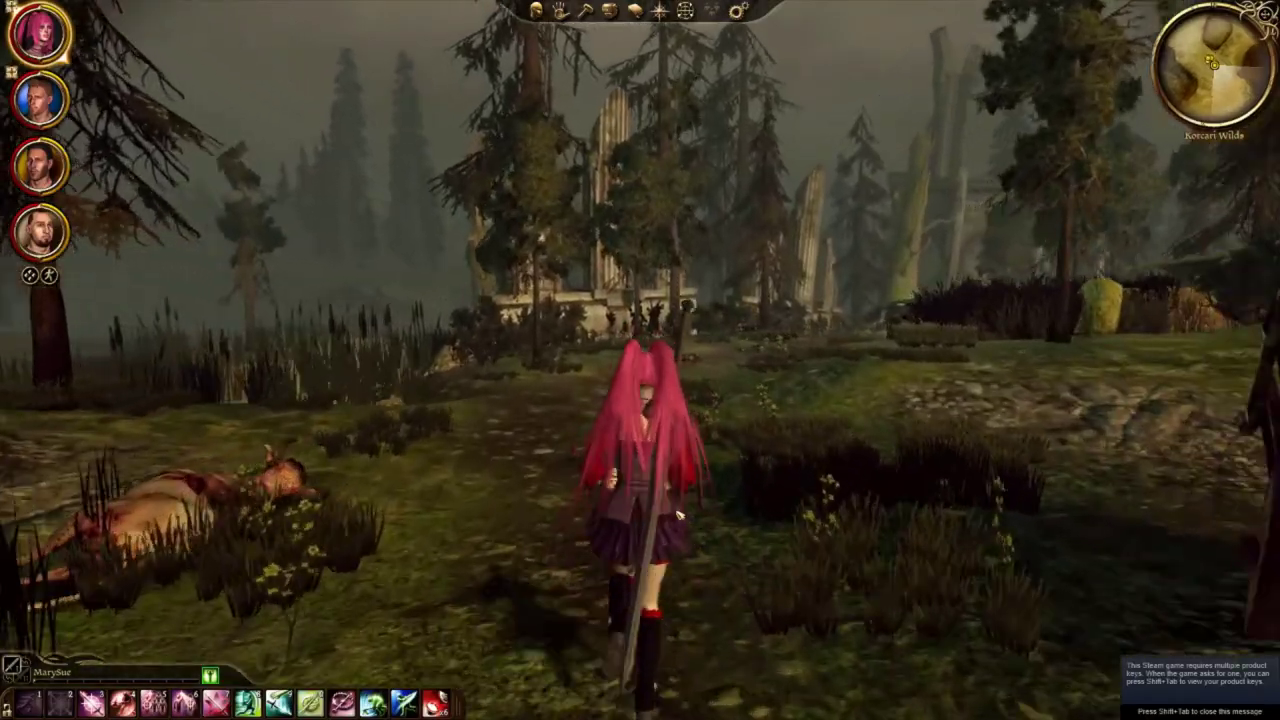
{"action": "key", "text": "w"}
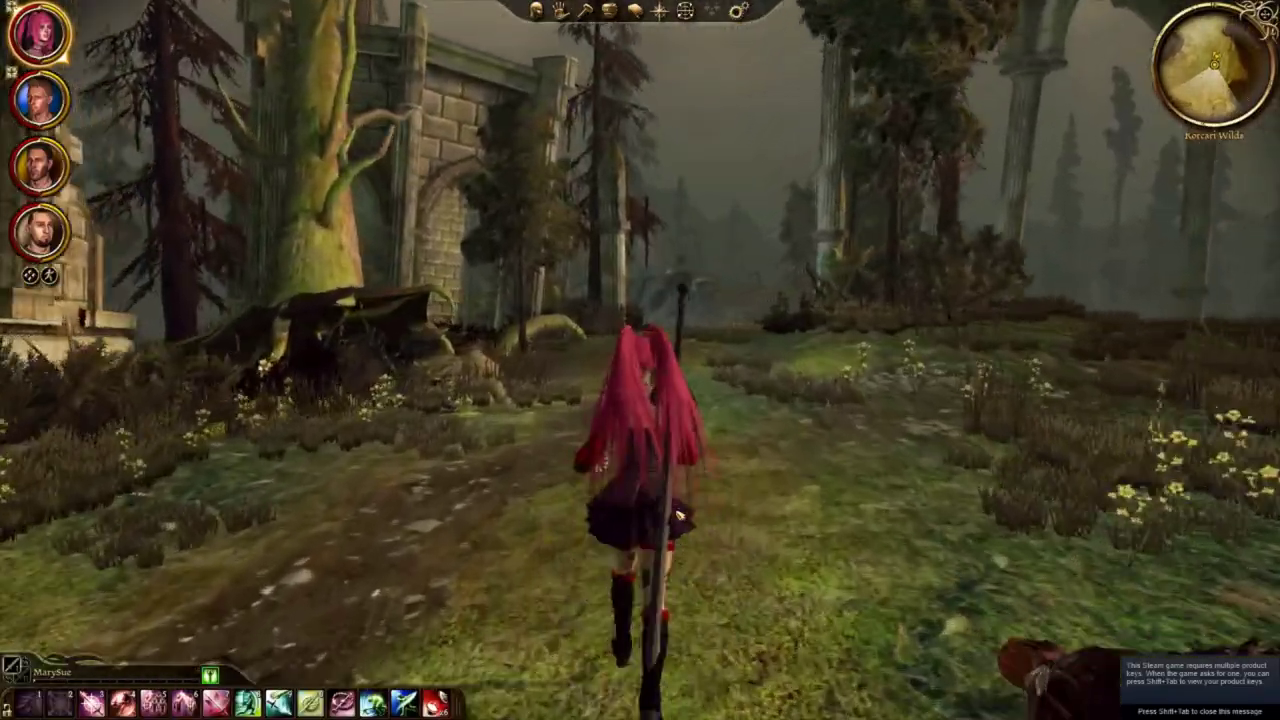
{"action": "key", "text": "w"}
{"action": "key", "text": "a"}
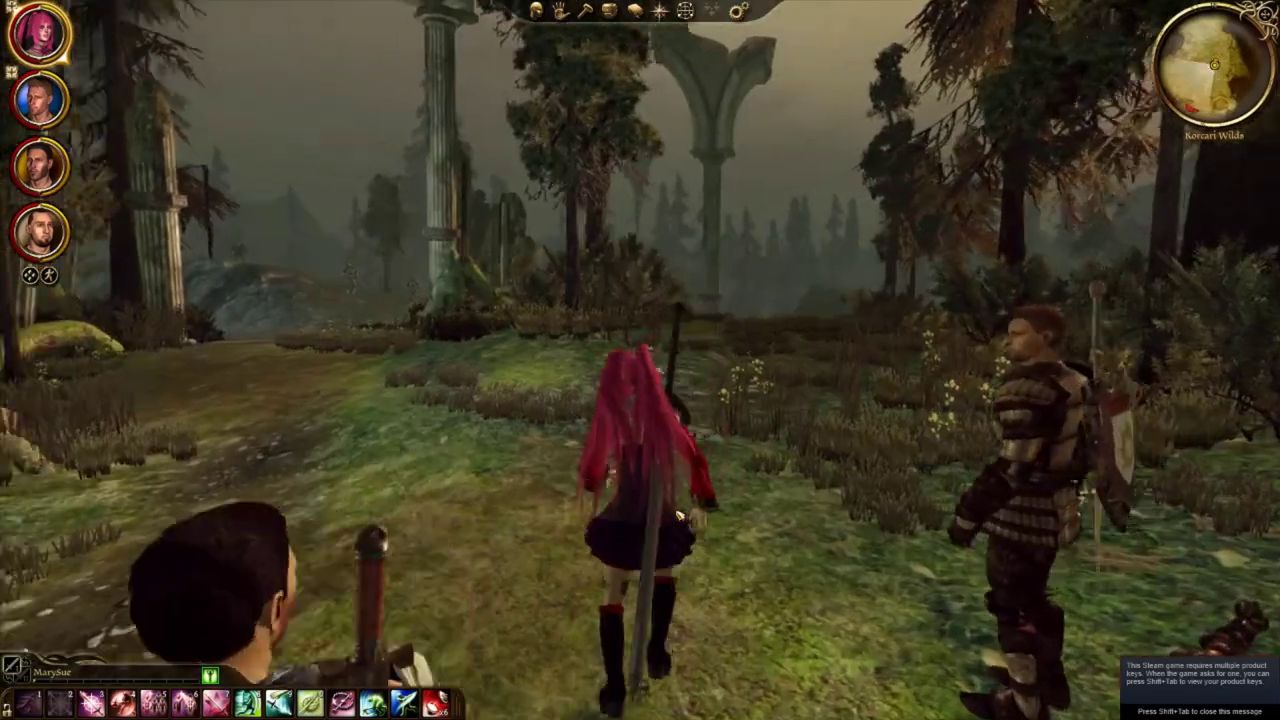
{"action": "key", "text": "w"}
{"action": "key", "text": "w"}
{"action": "key", "text": "d"}
{"action": "key", "text": "w"}
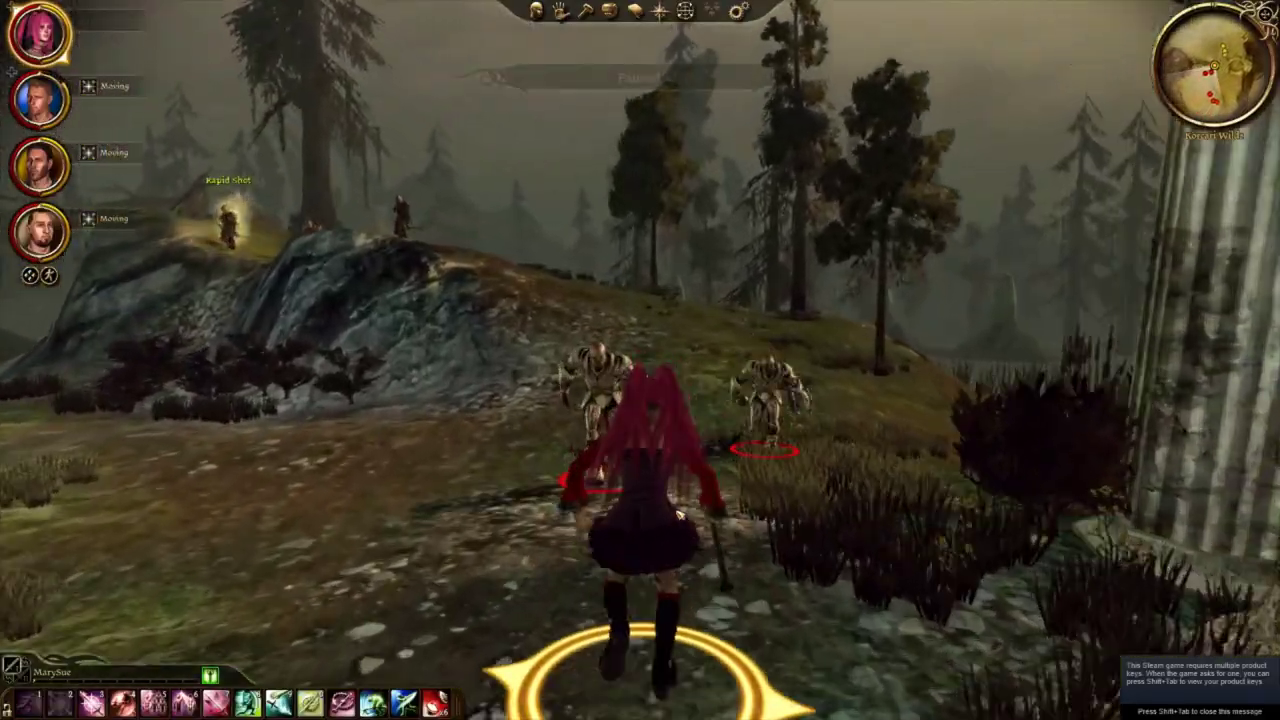
Step: Pause to queue Pommel Strike on the approaching Hurlocks, resume, then run up the hill
{"action": "key", "text": "space"}
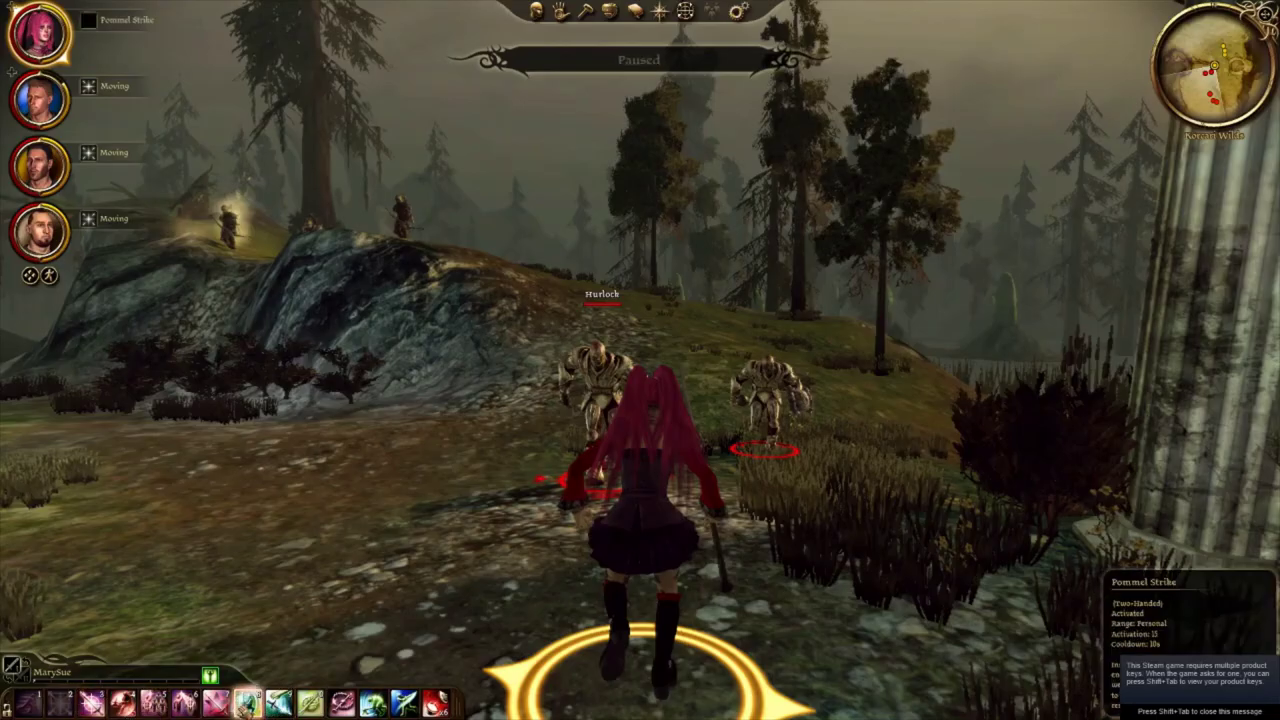
{"action": "key", "text": "space"}
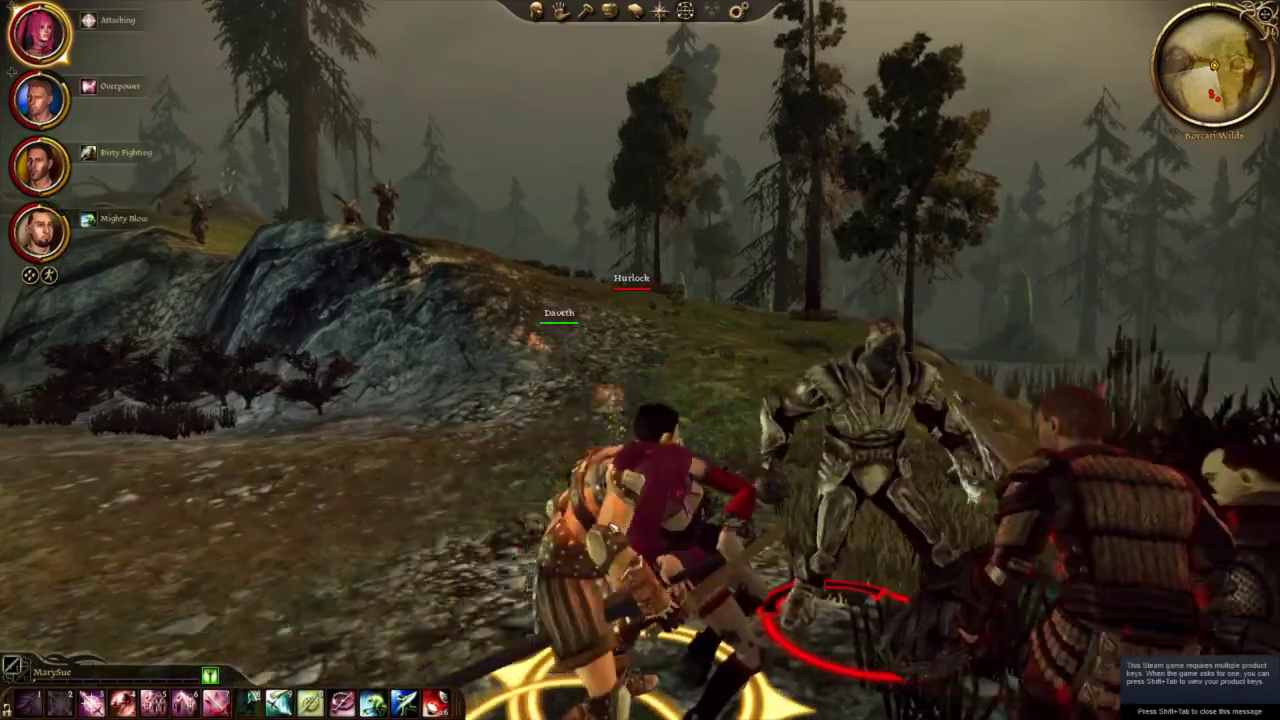
{"action": "key", "text": "w"}
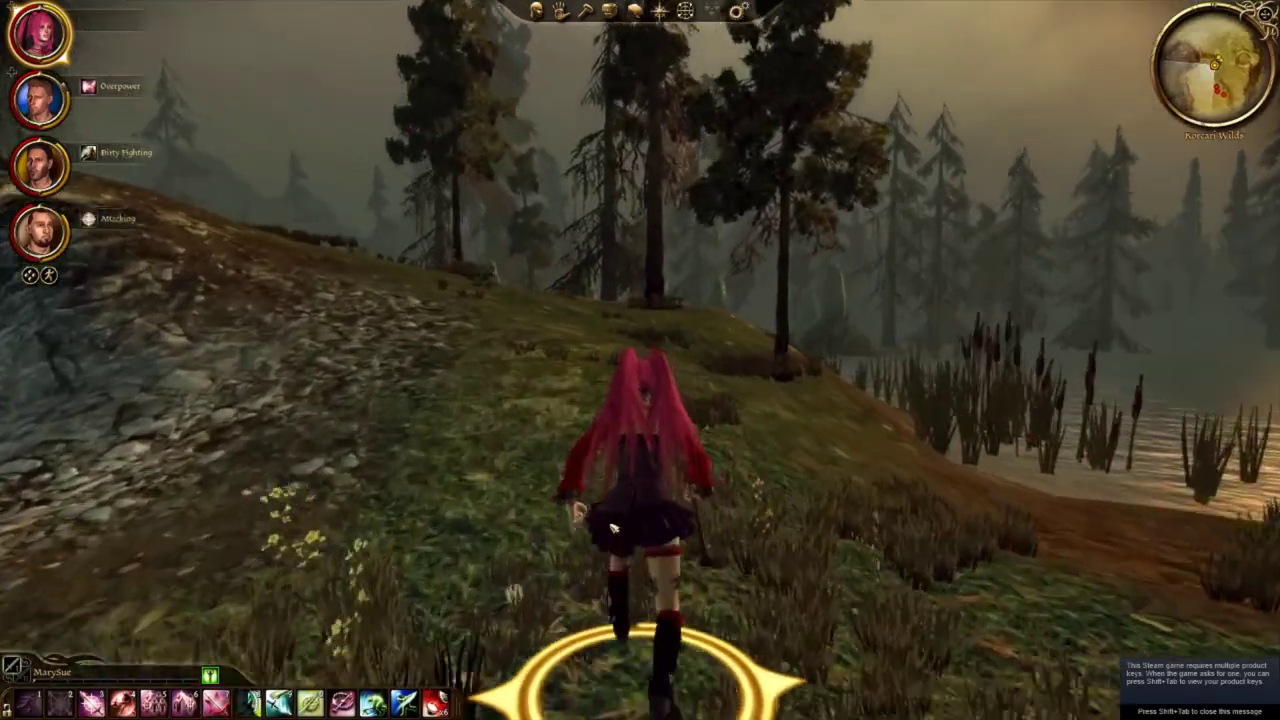
Step: Keep fighting the Hurlocks while swinging the camera between the hillside and the ruins
{"action": "key", "text": "a"}
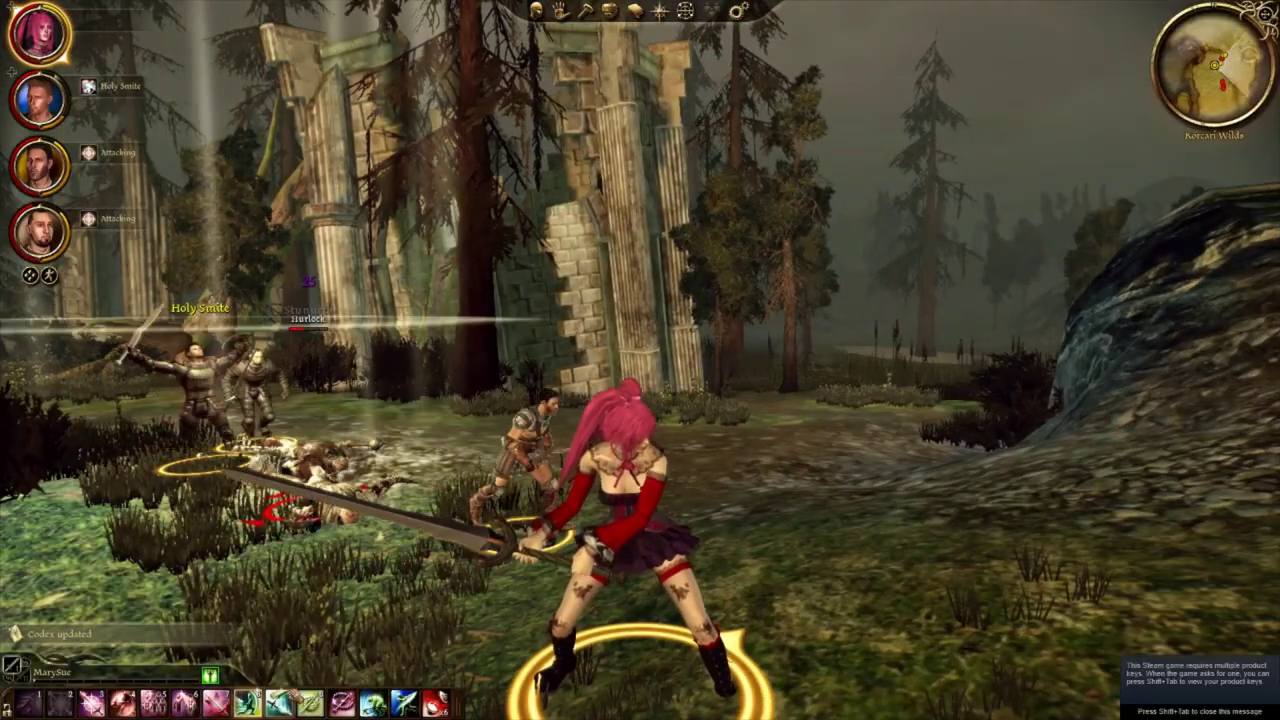
{"action": "key", "text": "d"}
{"action": "key", "text": "w"}
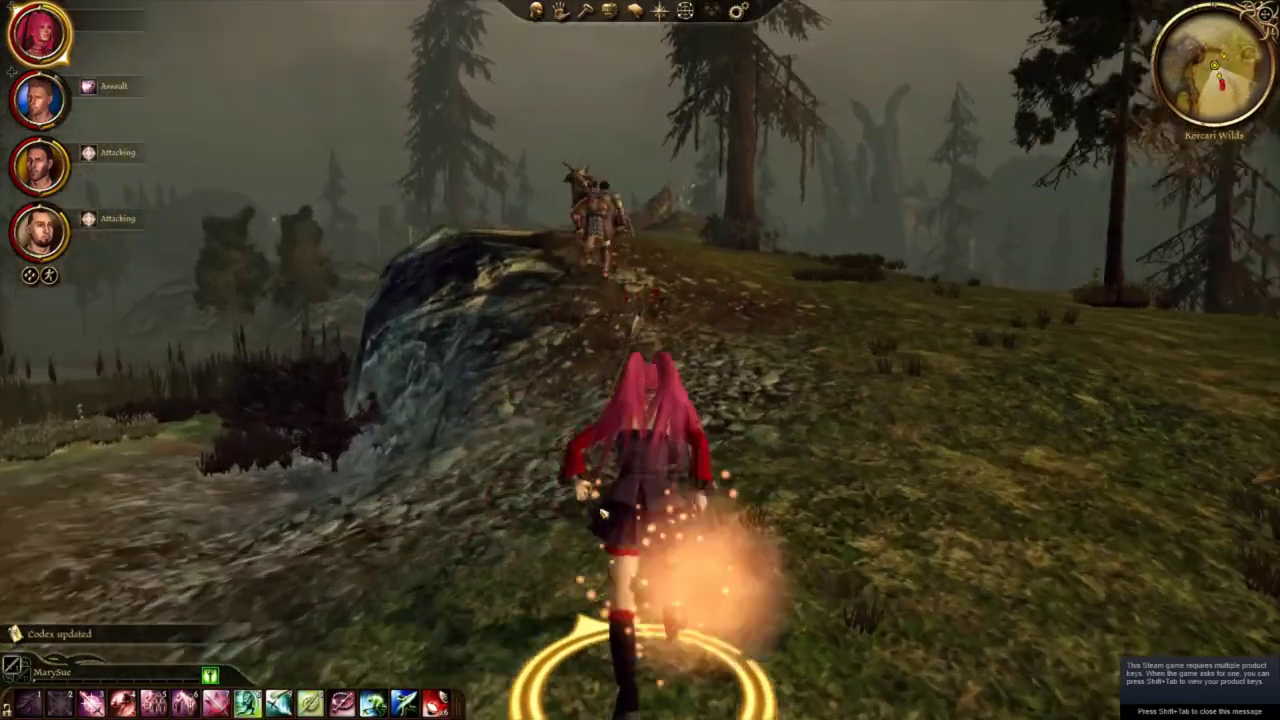
{"action": "key", "text": "a"}
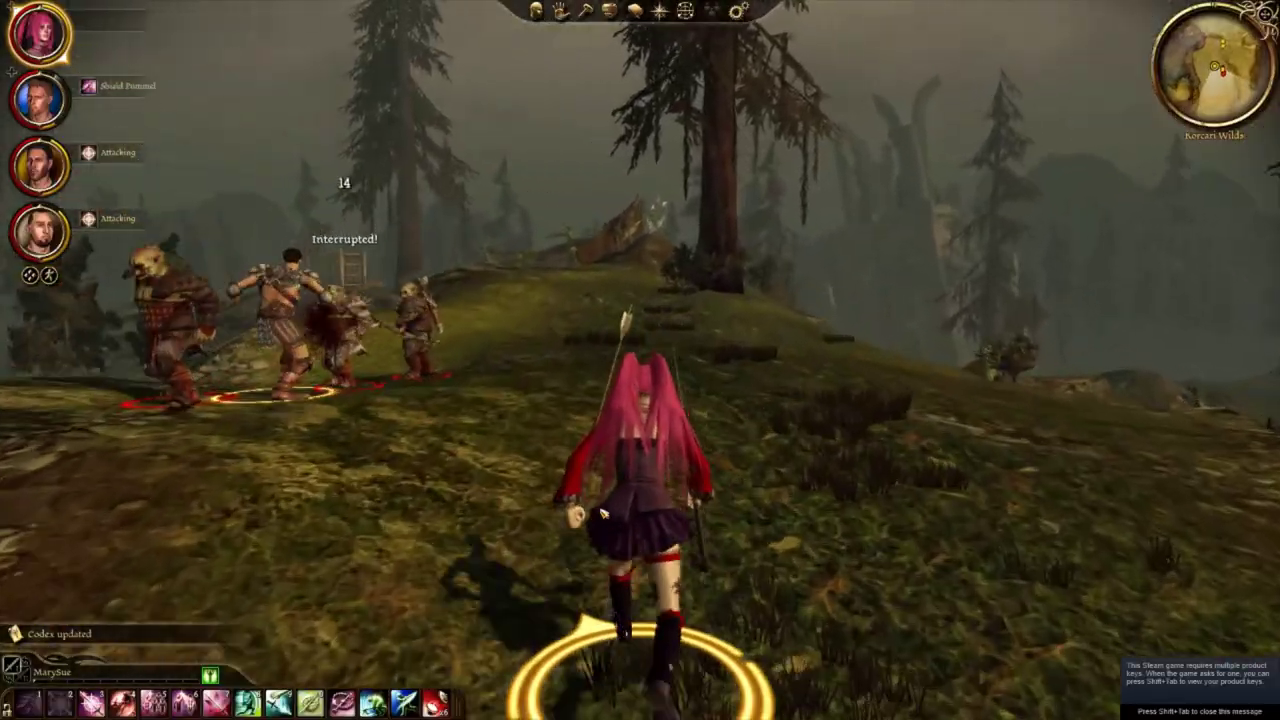
{"action": "key", "text": "d"}
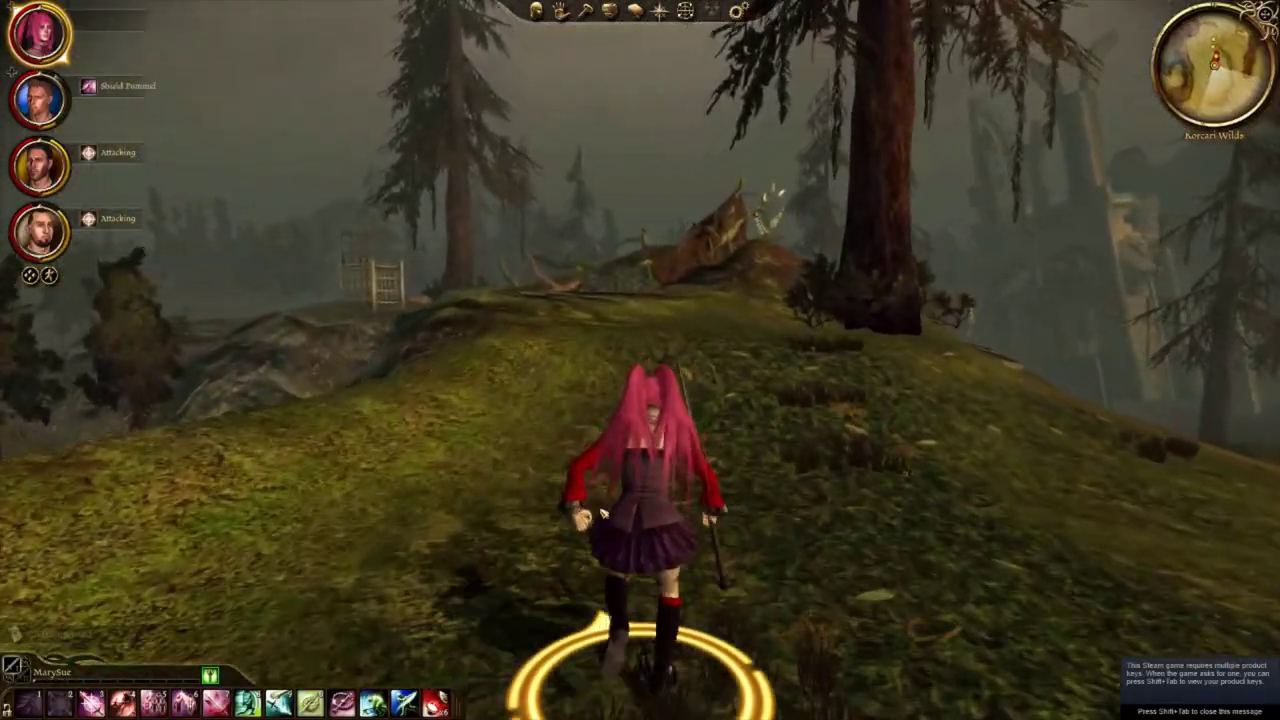
{"action": "key", "text": "a"}
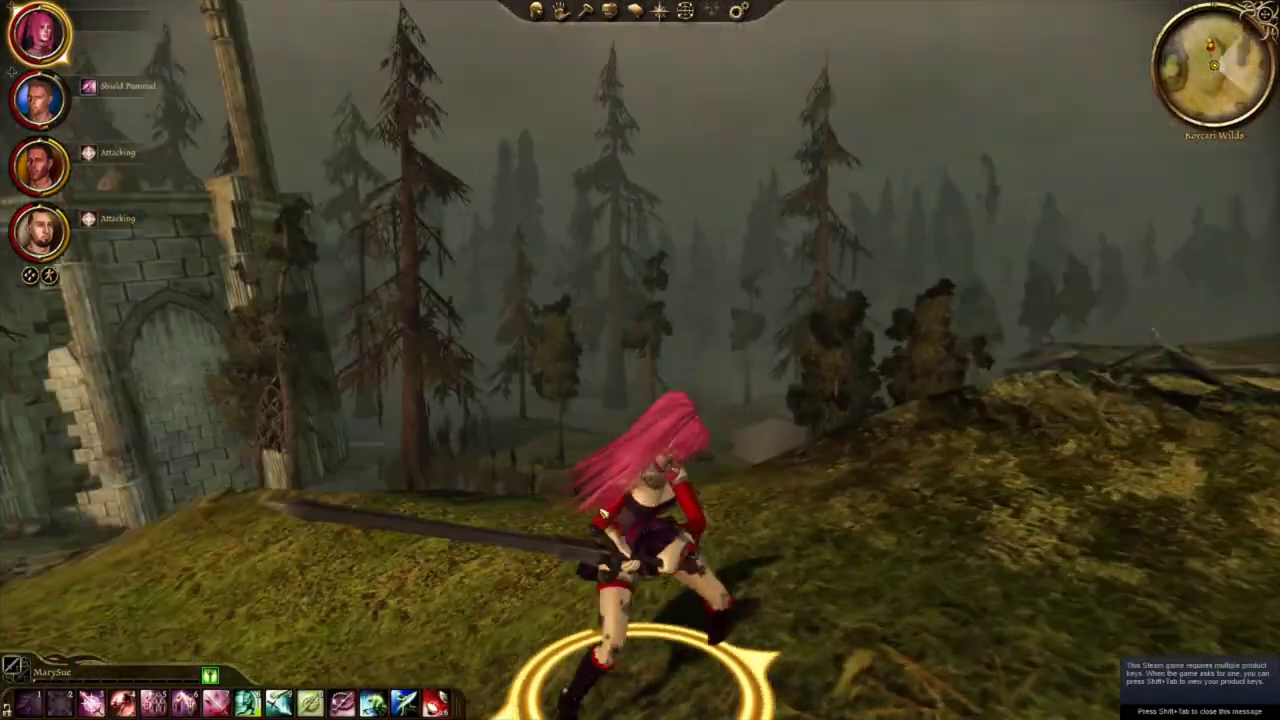